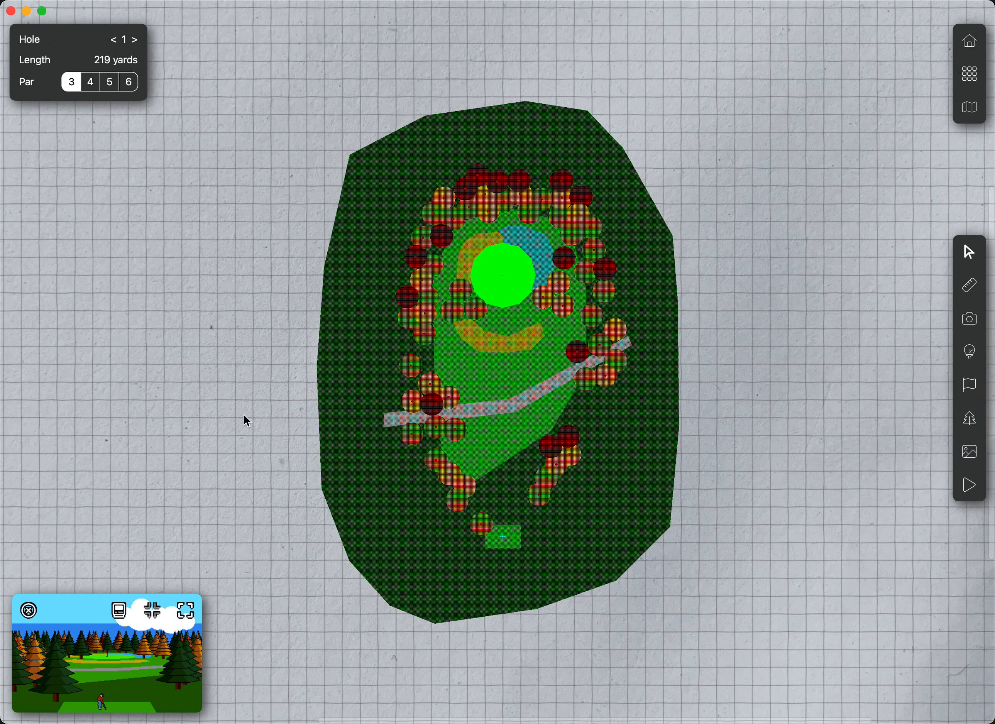
- Enlarge the golfer's-view preview and step through the existing holes to the empty hole 5
left_click(186, 610)
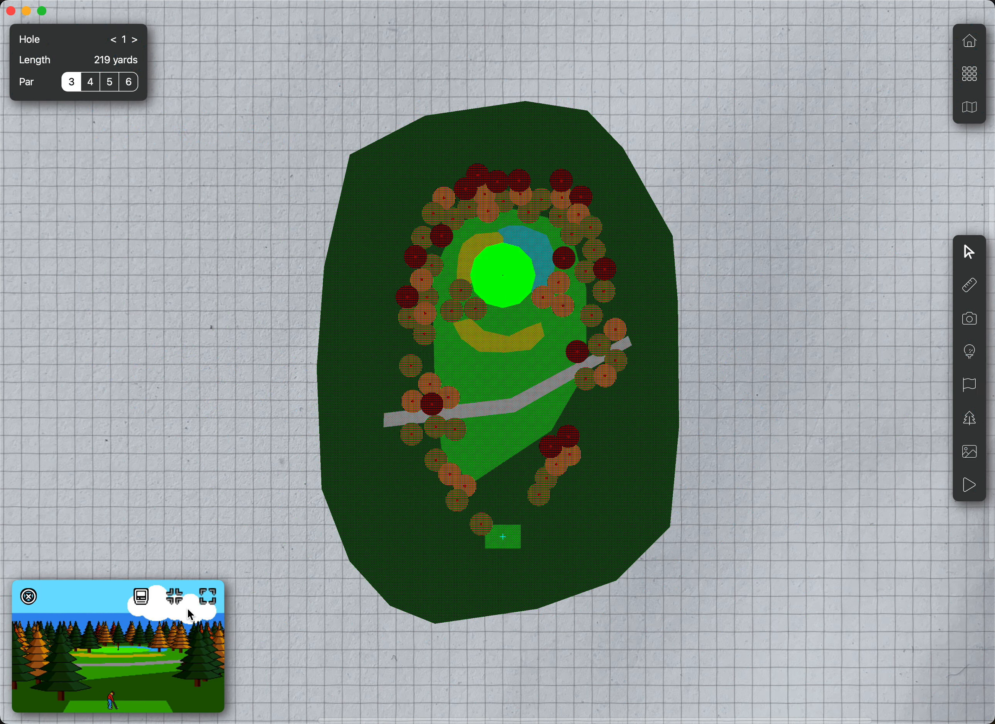
scroll(313, 341, "left", 1)
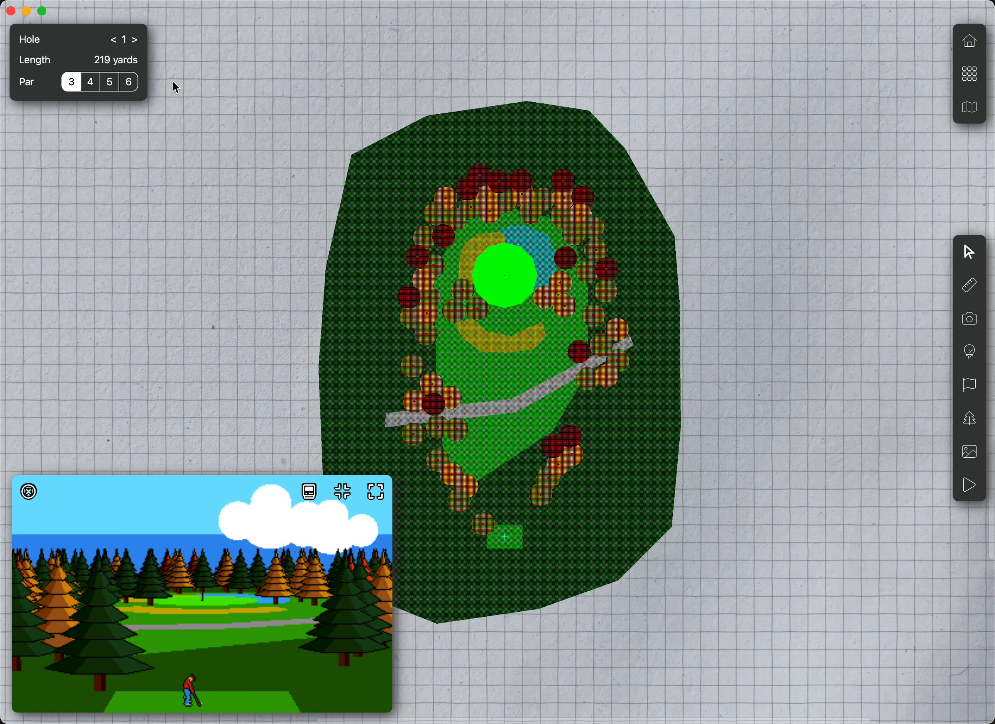
left_click(134, 40)
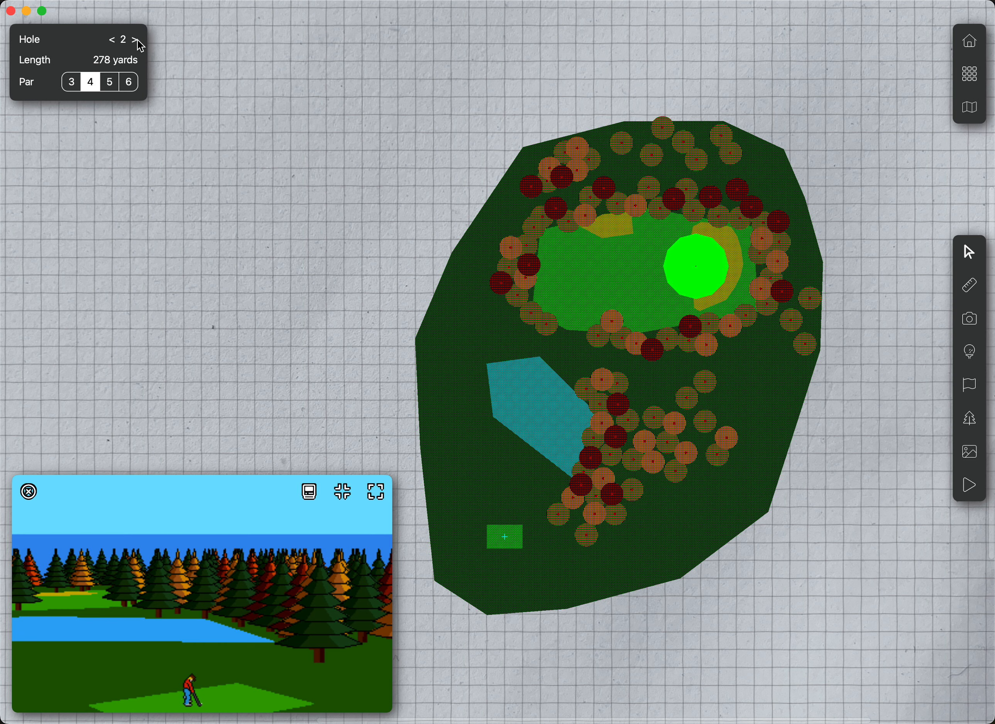
left_click(135, 41)
scroll(488, 180, "up", 2)
scroll(502, 212, "down", 2)
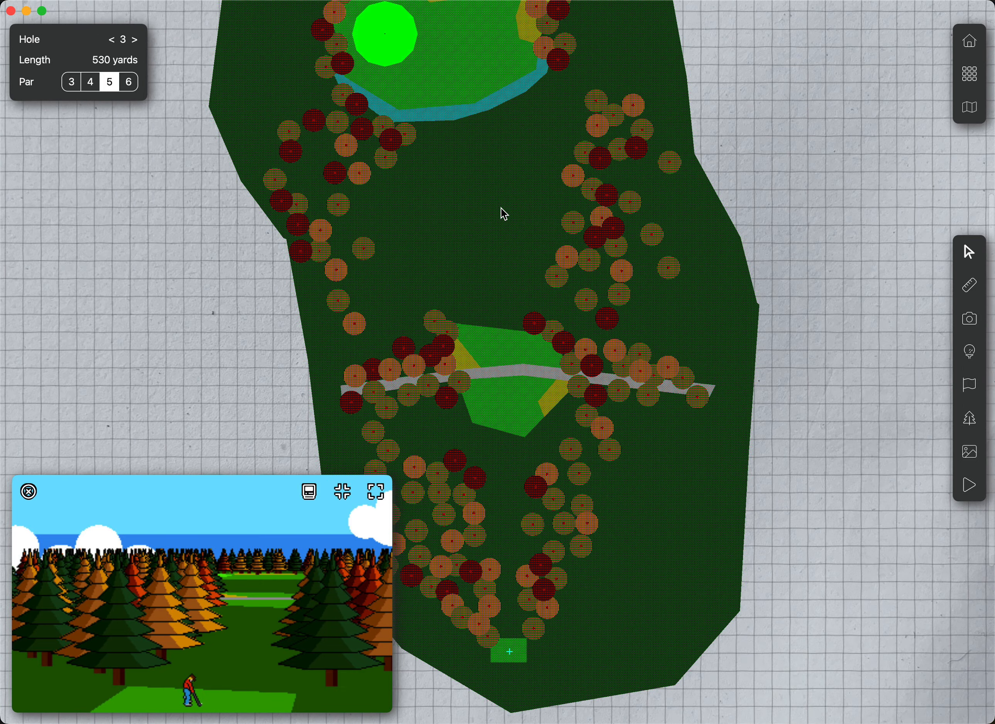
left_click(134, 40)
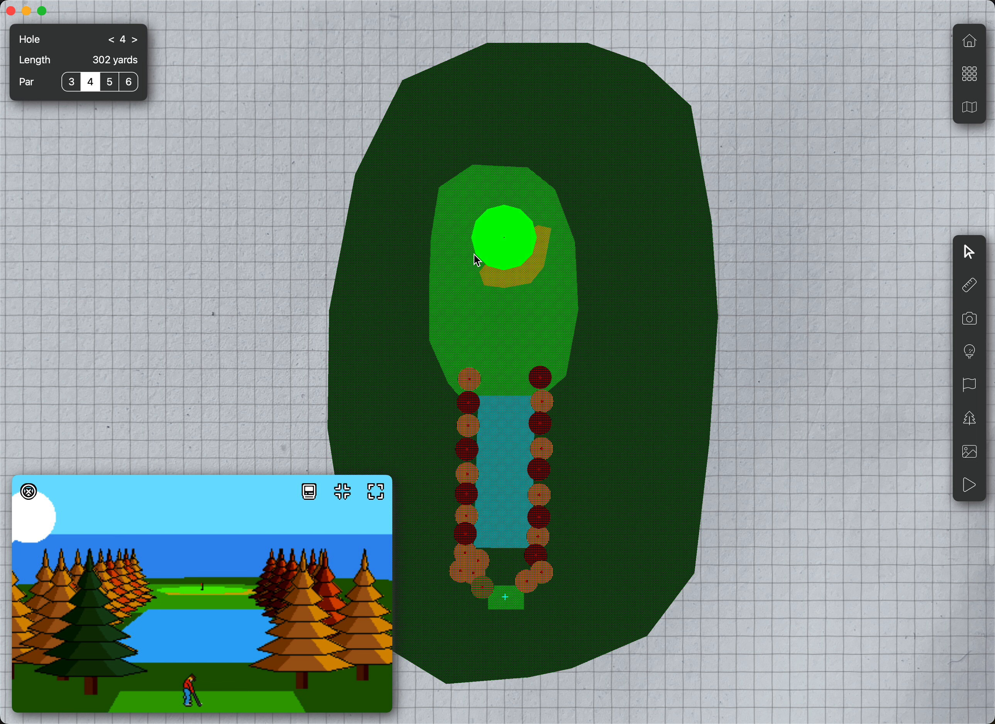
left_click(135, 41)
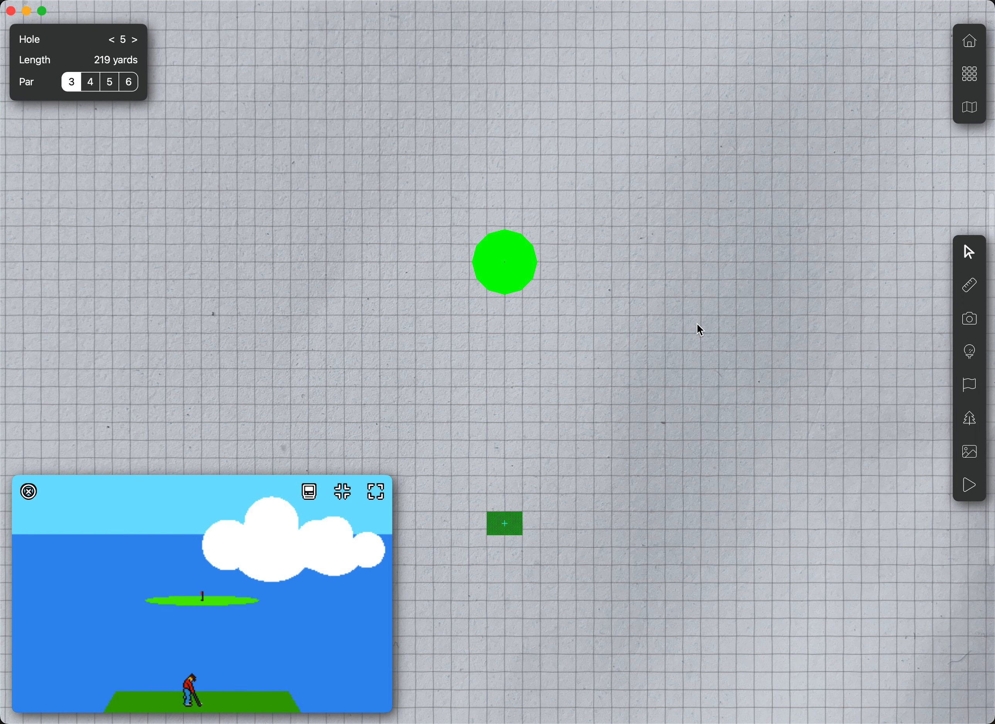
- Move the tee box straight back from the green and place the tee position at its centre, making the hole about 280 yards long
scroll(694, 320, "left", 1)
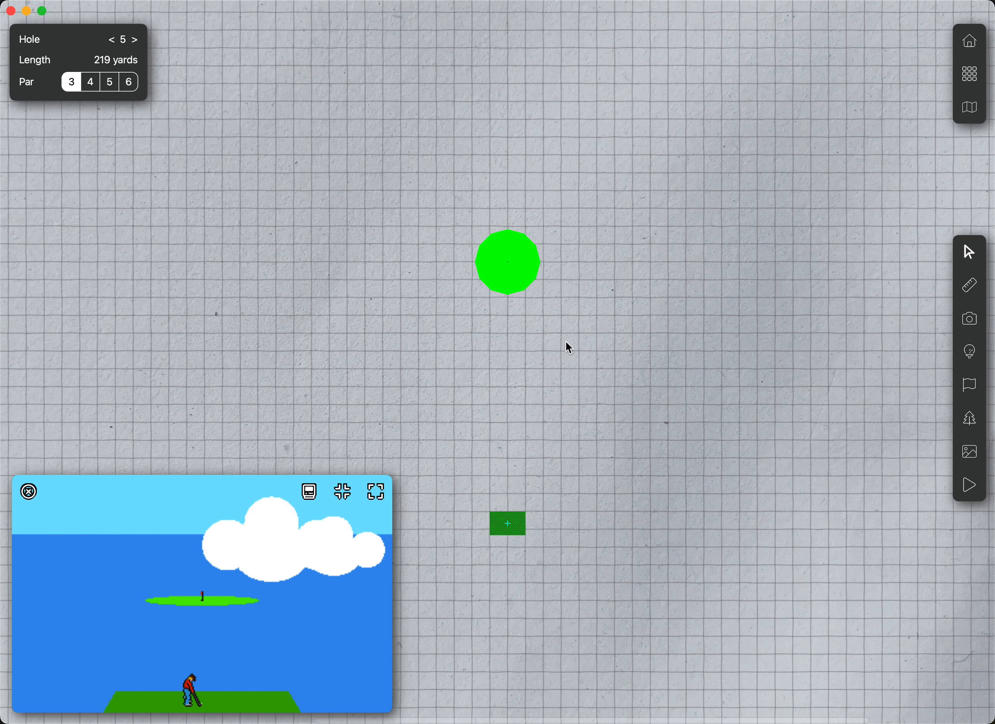
scroll(558, 316, "up", 1)
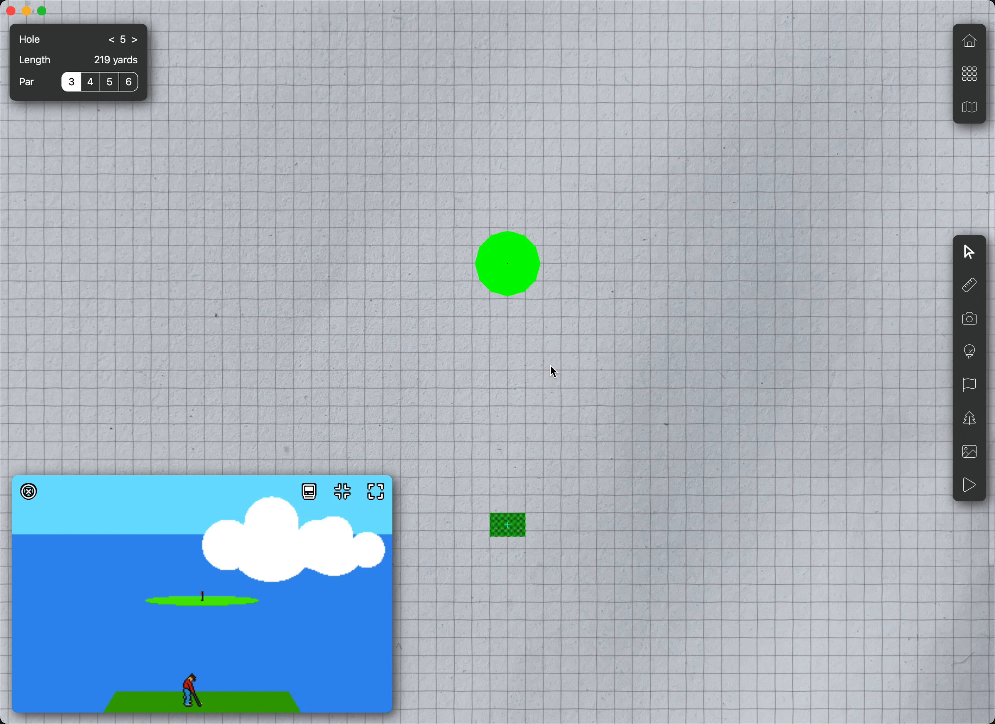
scroll(552, 379, "down", 3)
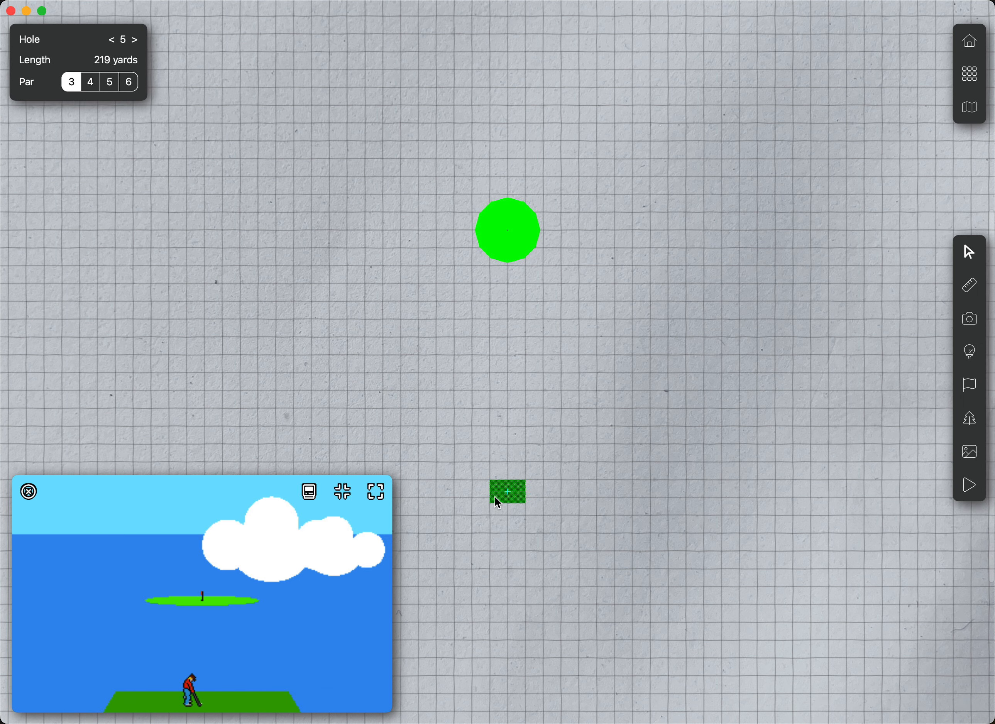
left_click_drag(495, 497, 492, 568)
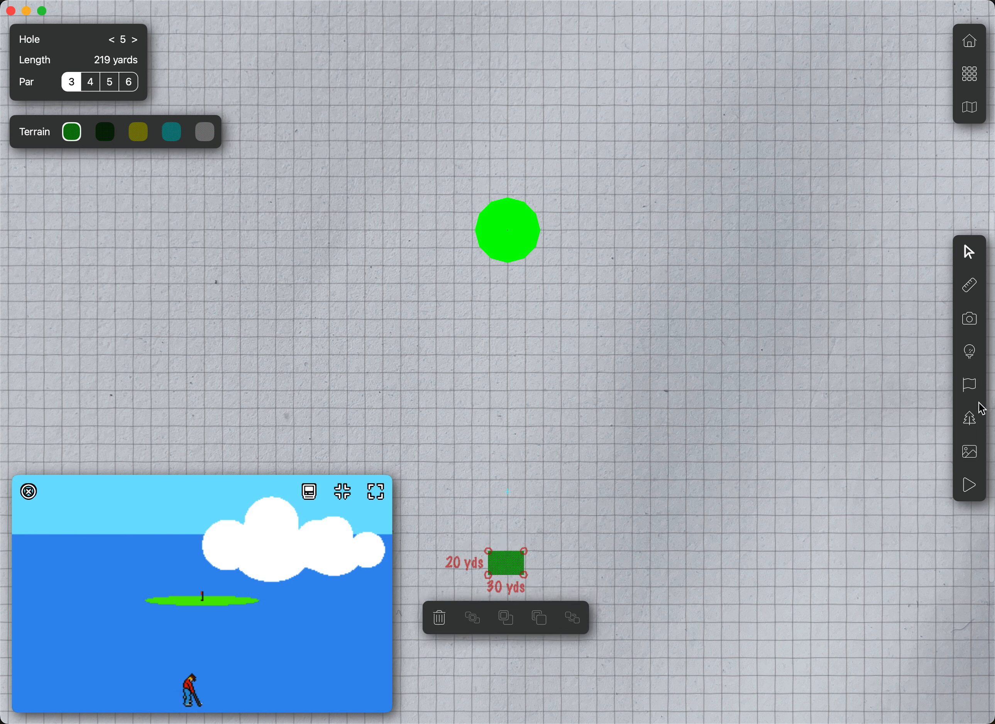
left_click(969, 357)
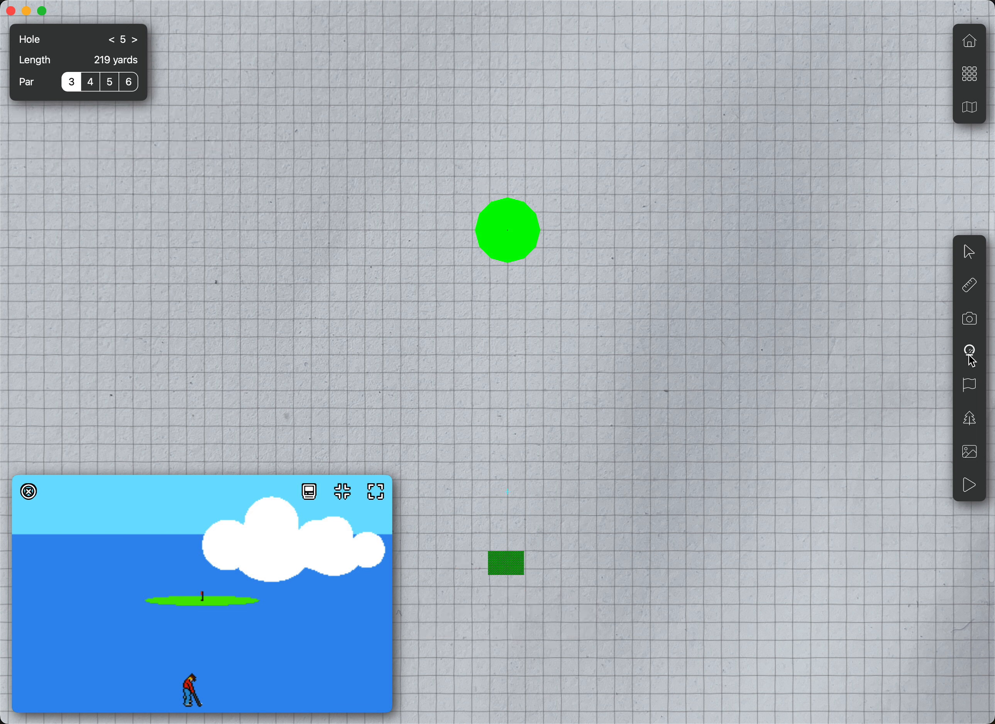
left_click(504, 564)
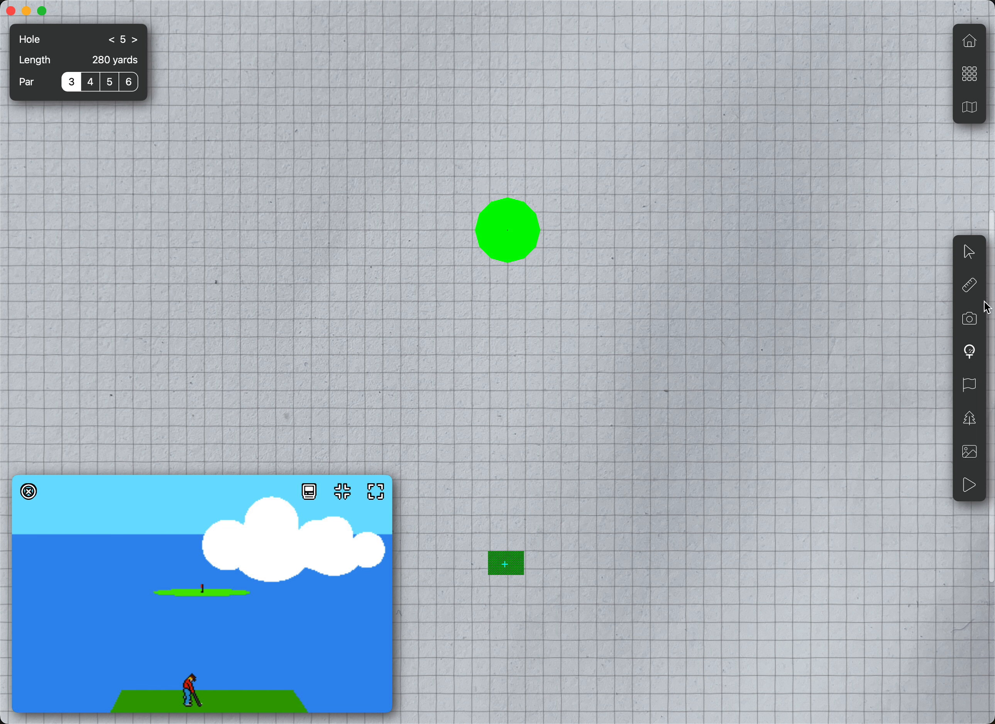
- Add a vertical ruler line about 282 yards long beside the hole, spanning from the tee to the green's centre
left_click(970, 284)
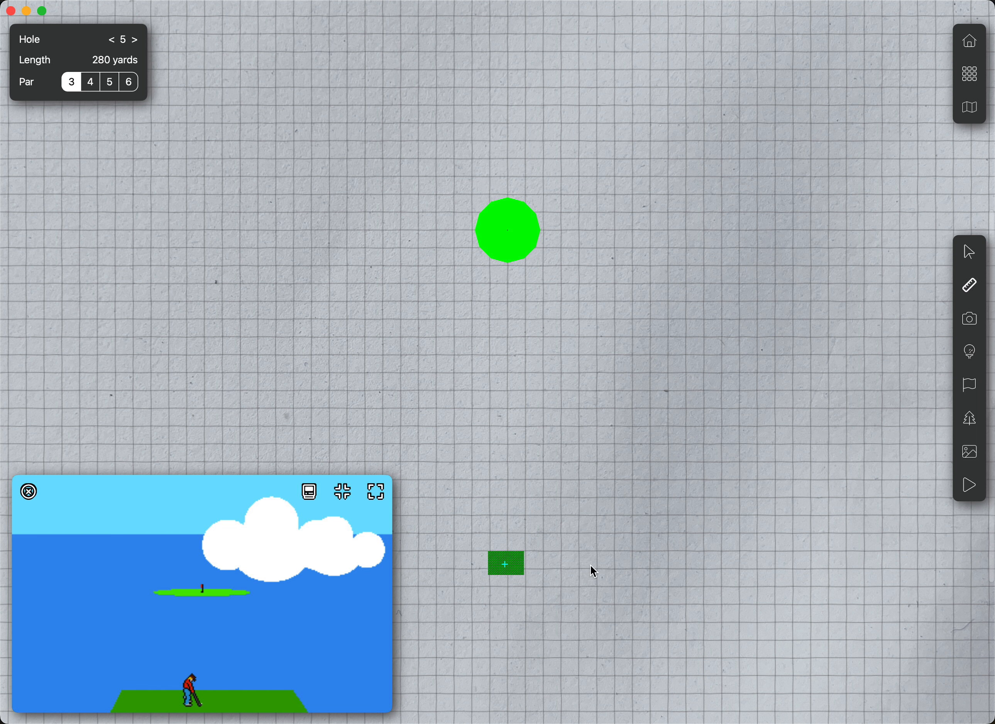
left_click_drag(651, 566, 651, 230)
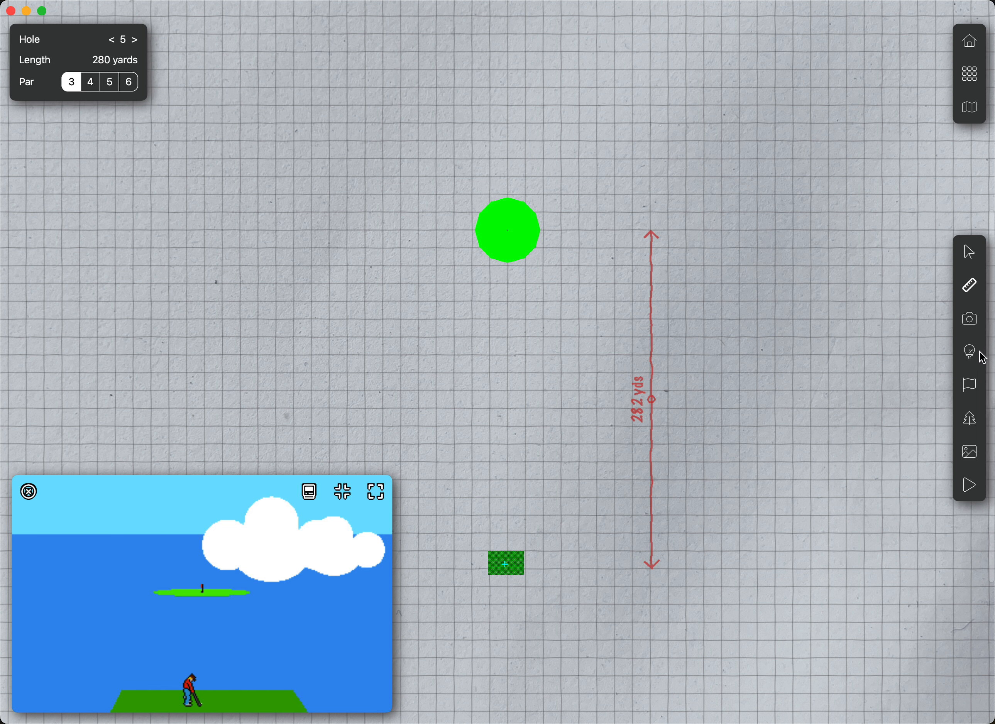
- Draw a closed dark green rough polygon around the tee and green, about 350 yards wide and 445 yards long
left_click(970, 453)
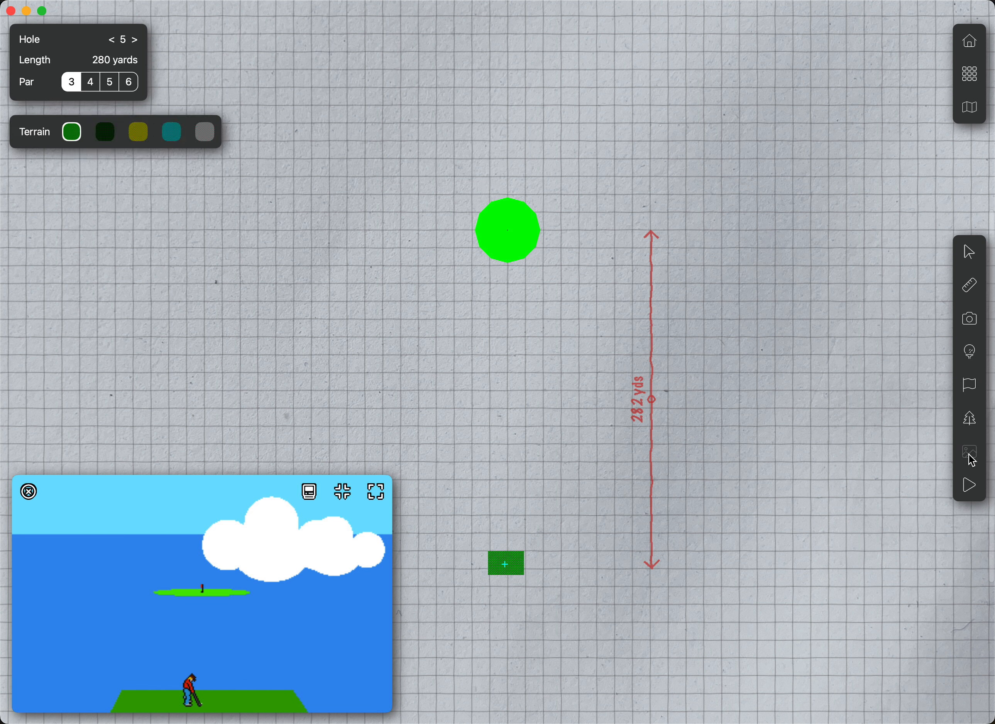
left_click(105, 132)
scroll(463, 414, "left", 6)
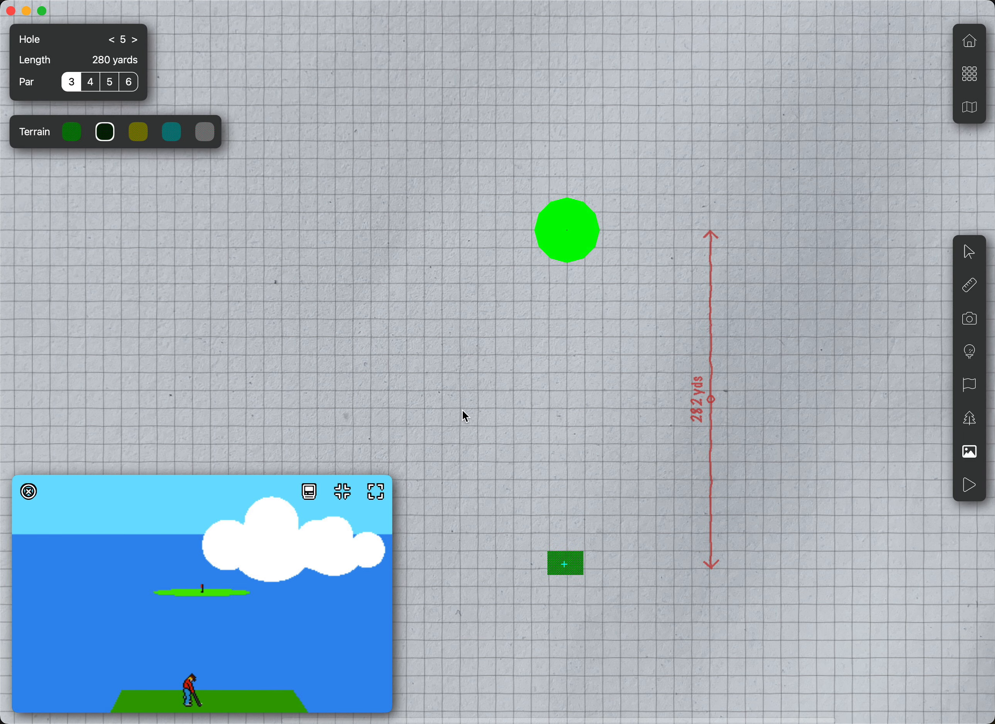
scroll(462, 410, "right", 1)
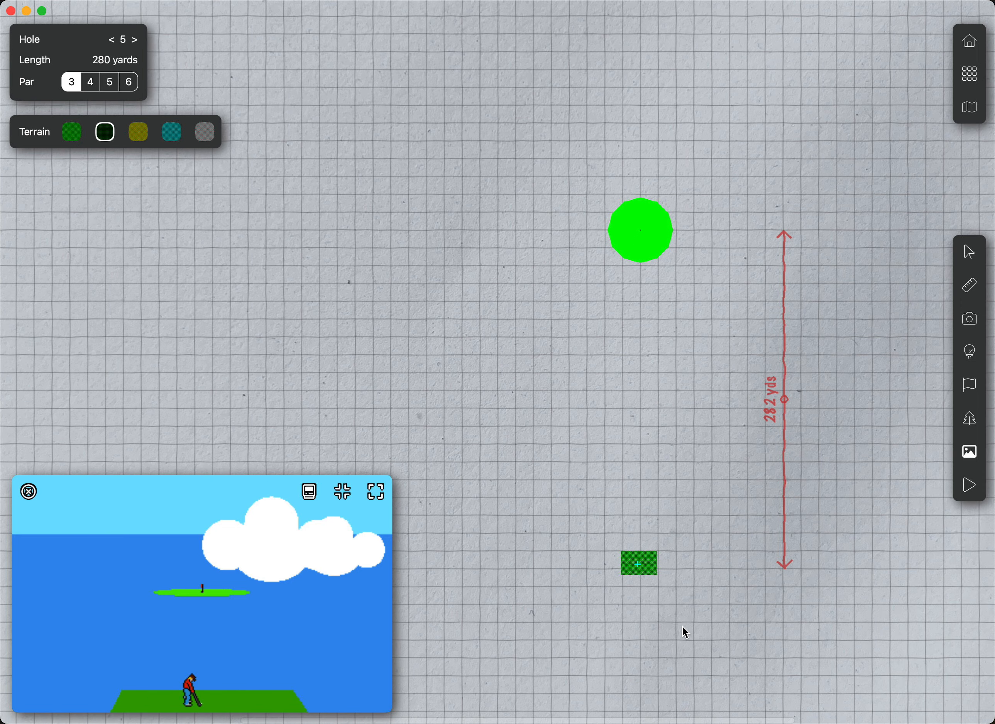
left_click(666, 626)
left_click(561, 618)
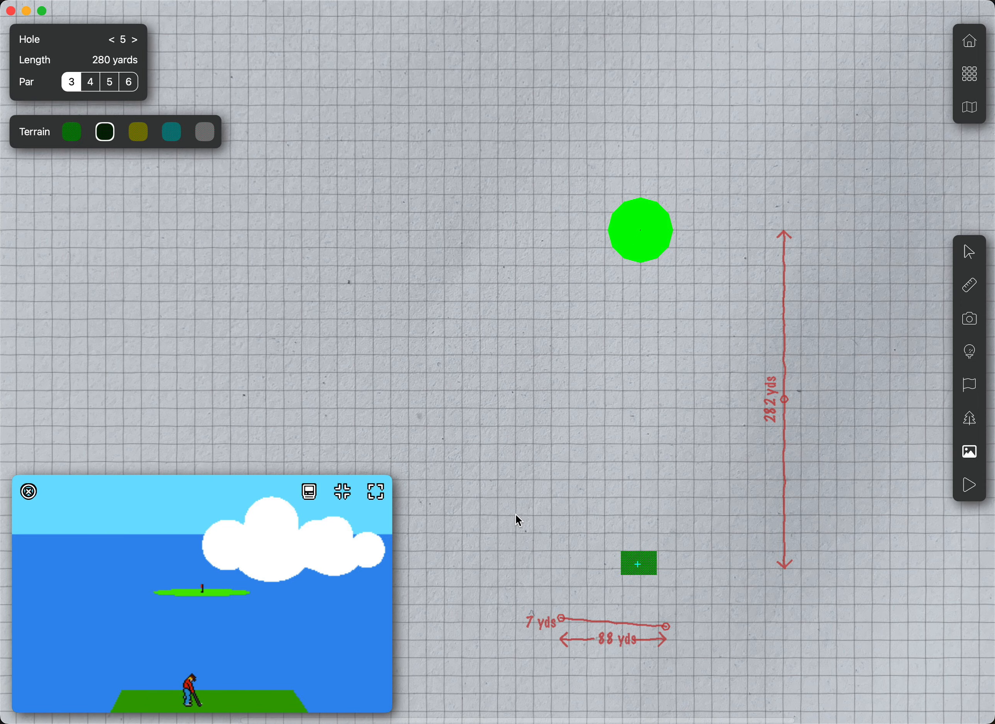
double_click(516, 515)
left_click(451, 344)
left_click(474, 267)
left_click(499, 149)
left_click(663, 97)
left_click(786, 129)
left_click(845, 270)
left_click(868, 448)
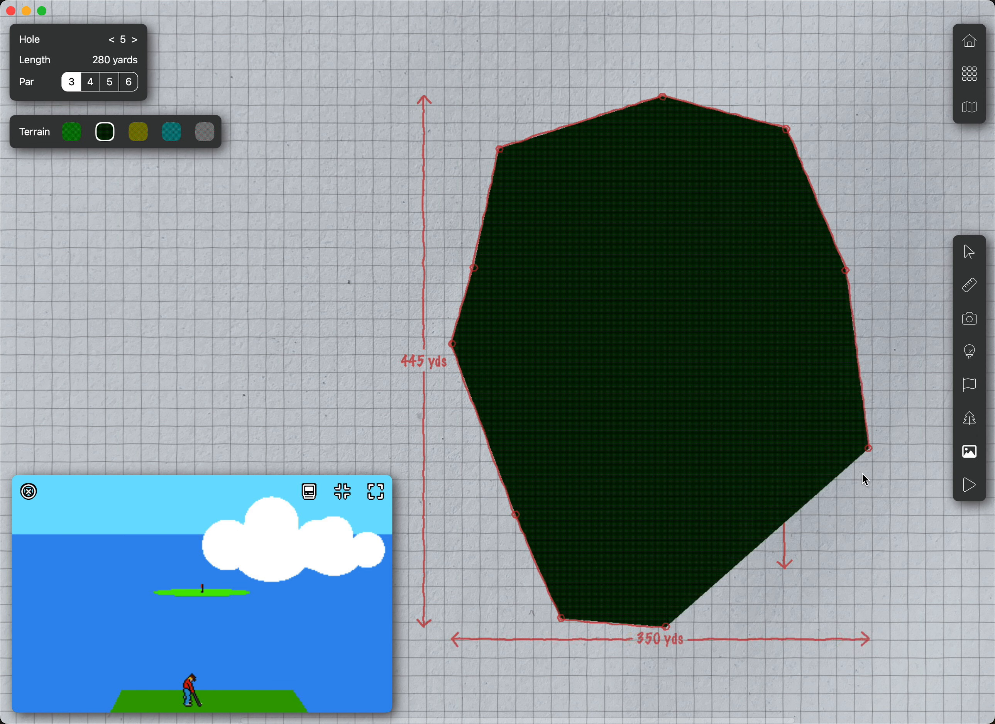
left_click(827, 588)
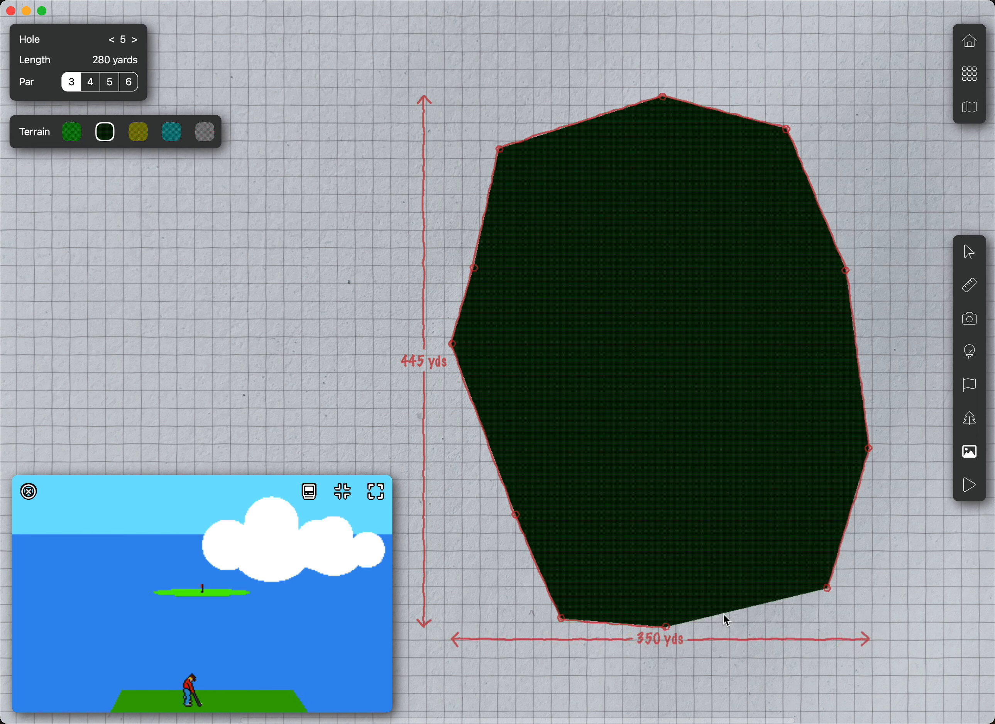
left_click(665, 625)
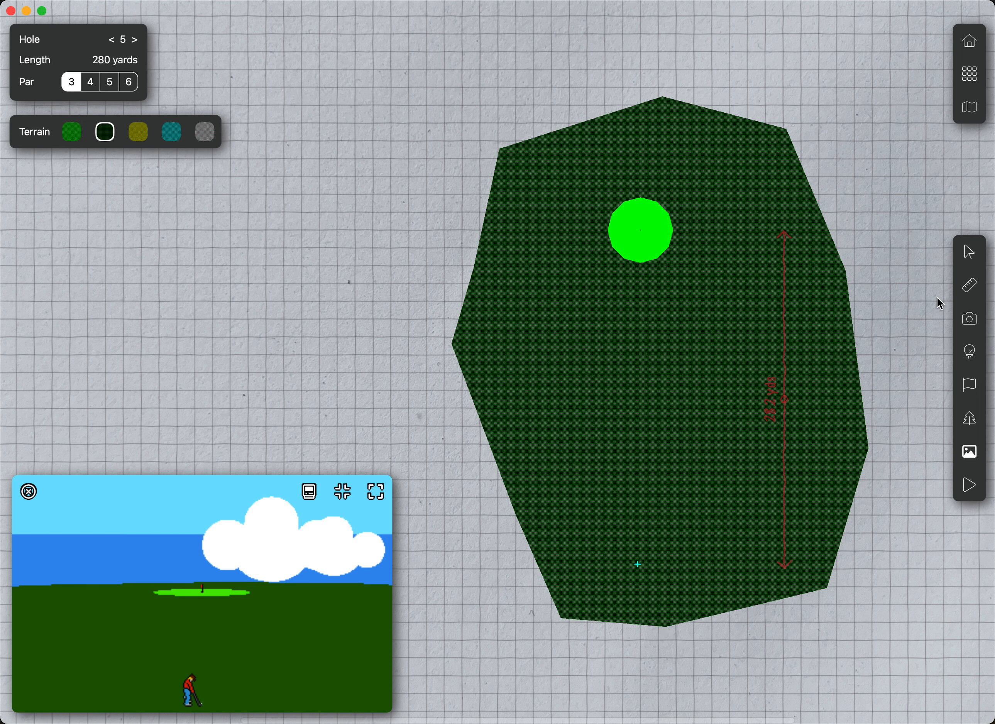
- Reshape the rough by moving three points on its left edge and the upper-right corner outward, and send it behind the tee box
left_click(970, 252)
left_click(575, 380)
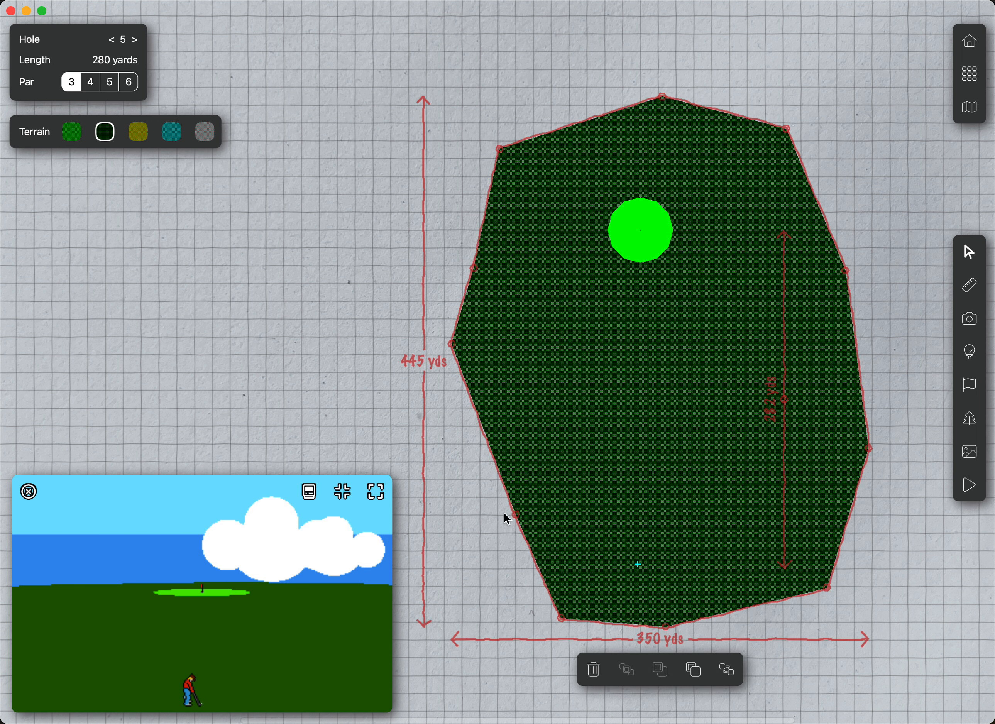
left_click_drag(515, 514, 475, 523)
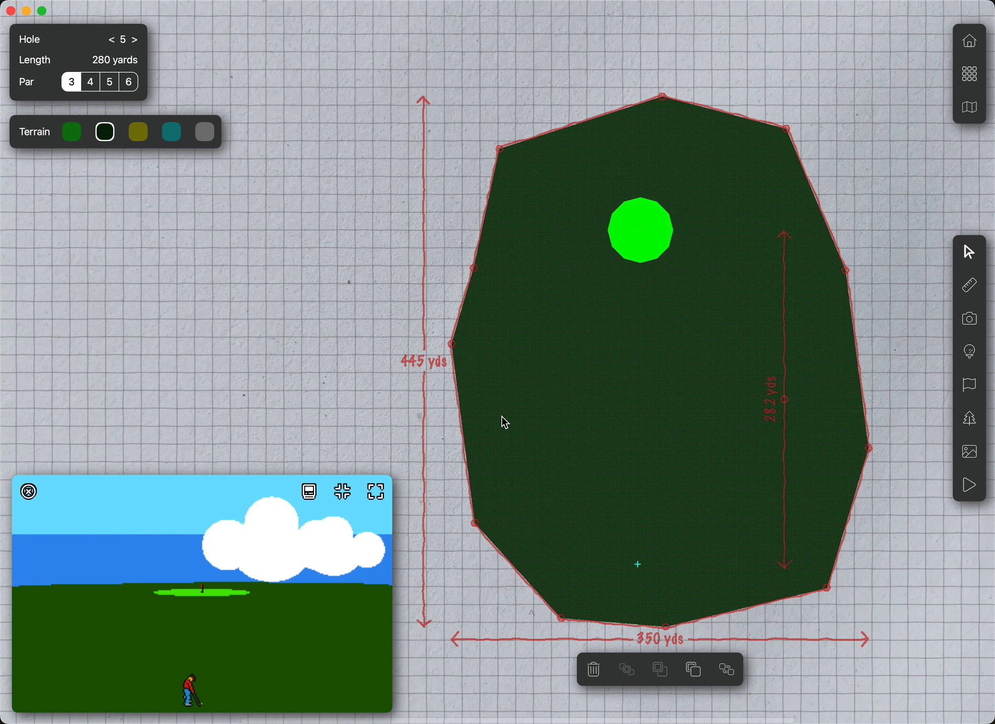
left_click_drag(500, 149, 487, 126)
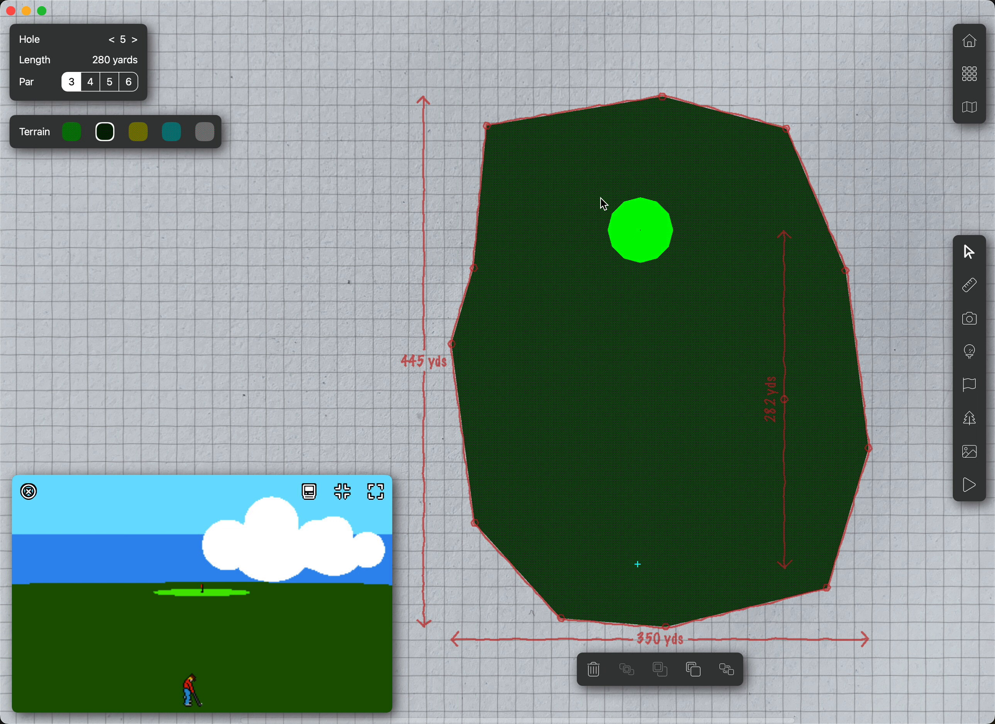
left_click_drag(786, 129, 805, 118)
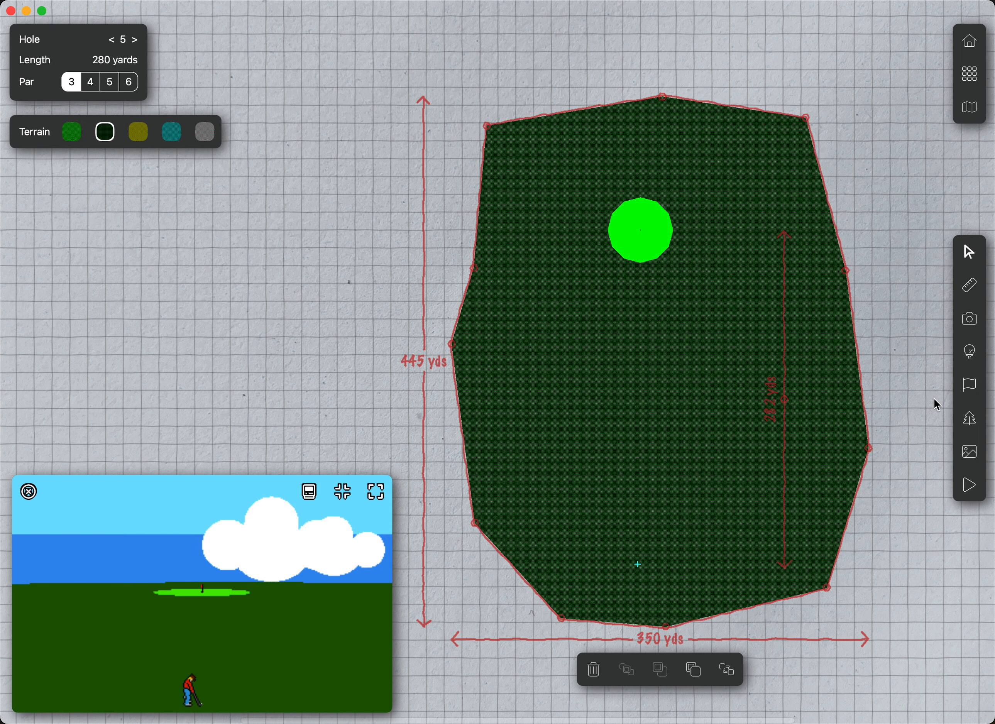
left_click_drag(474, 267, 463, 240)
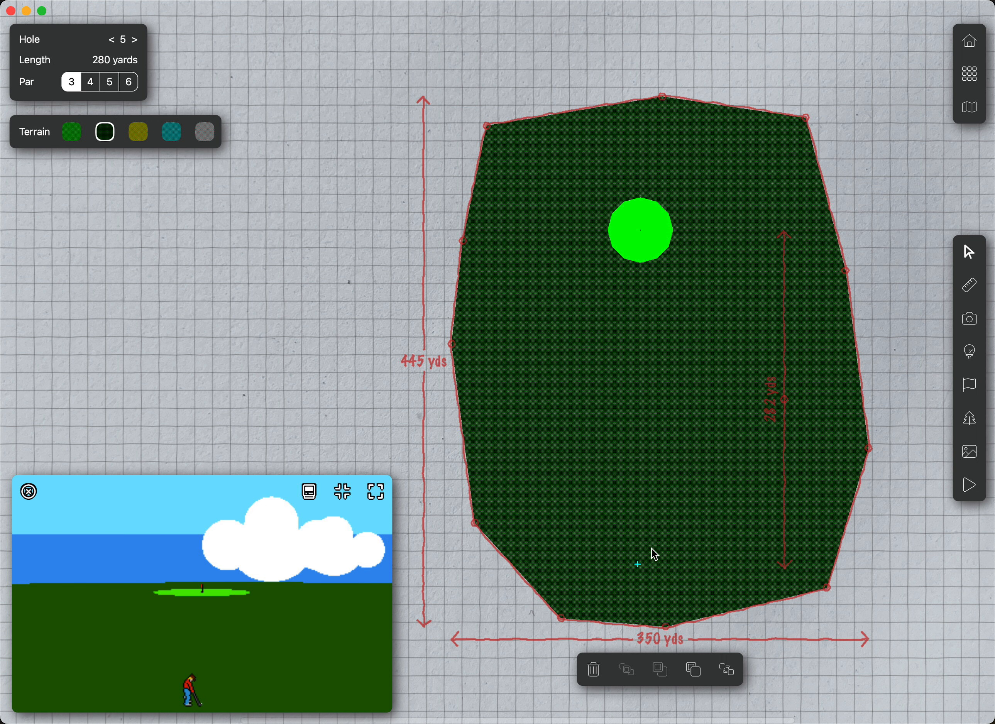
left_click(727, 672)
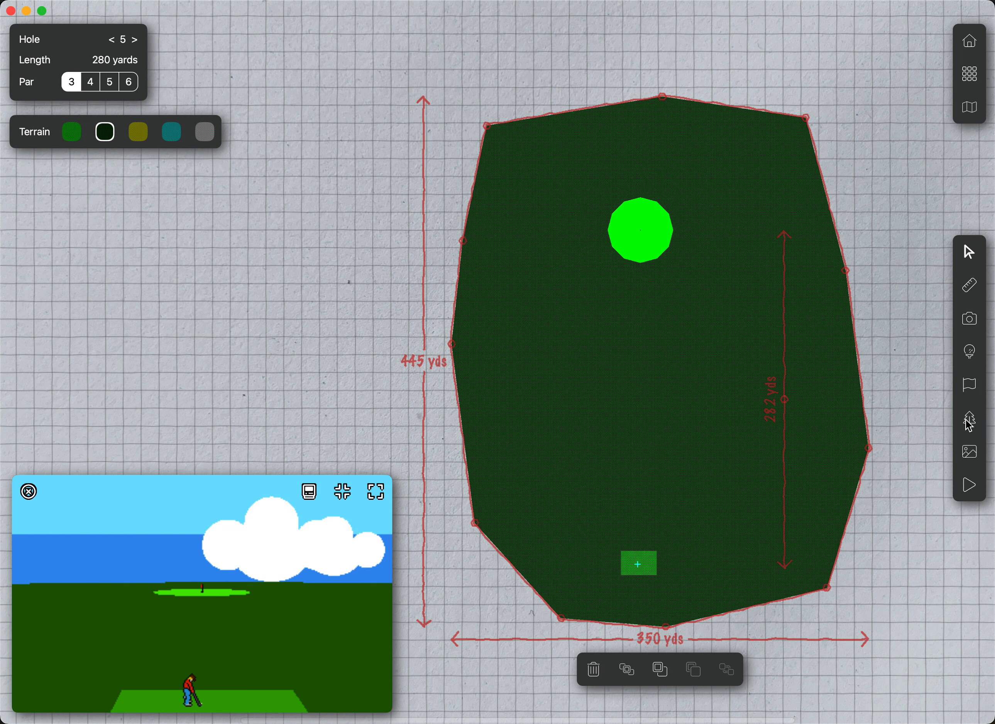
- Draw a closed lighter green fairway around the green and down towards the tee, about 119 yards wide and 280 yards long
left_click(970, 451)
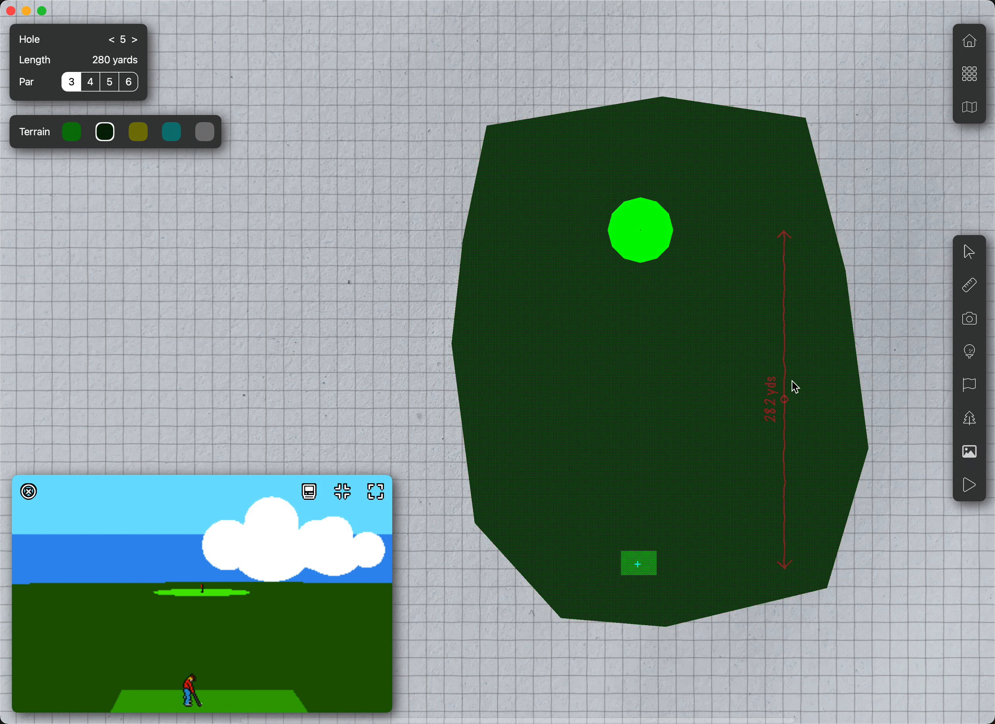
left_click(74, 132)
left_click(612, 173)
left_click(564, 247)
left_click(571, 302)
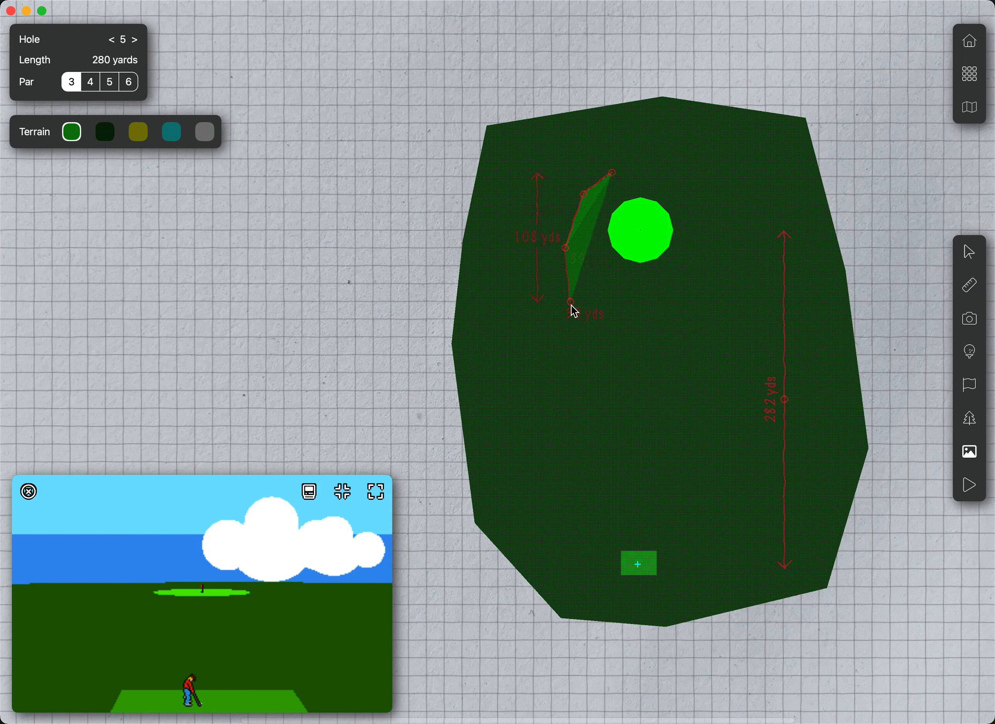
left_click(581, 379)
left_click(594, 457)
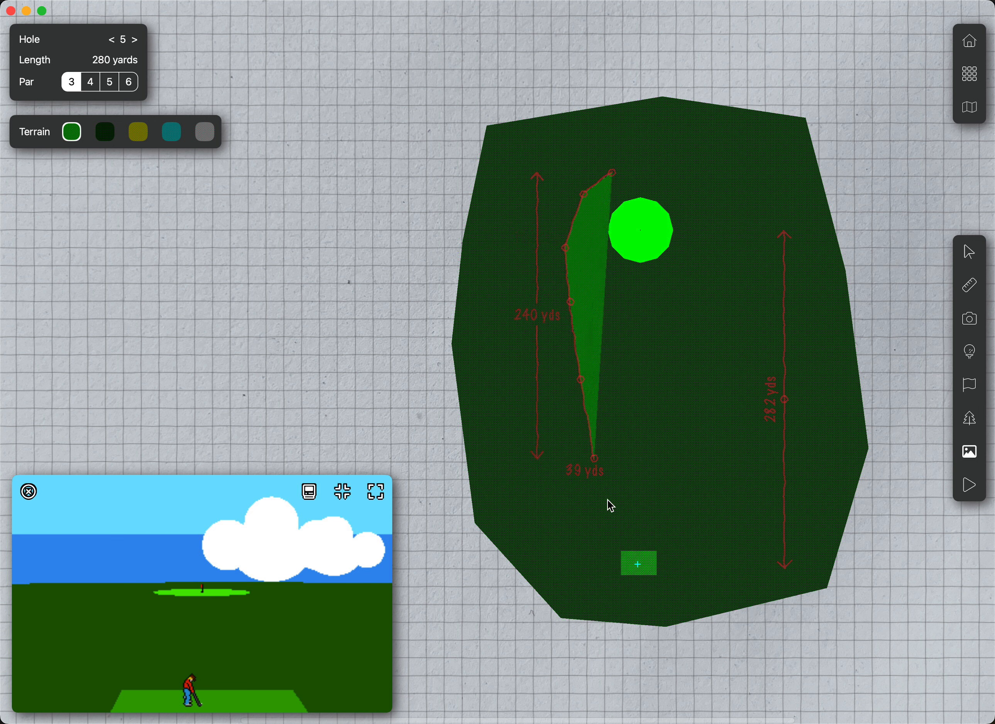
left_click(611, 501)
left_click(643, 506)
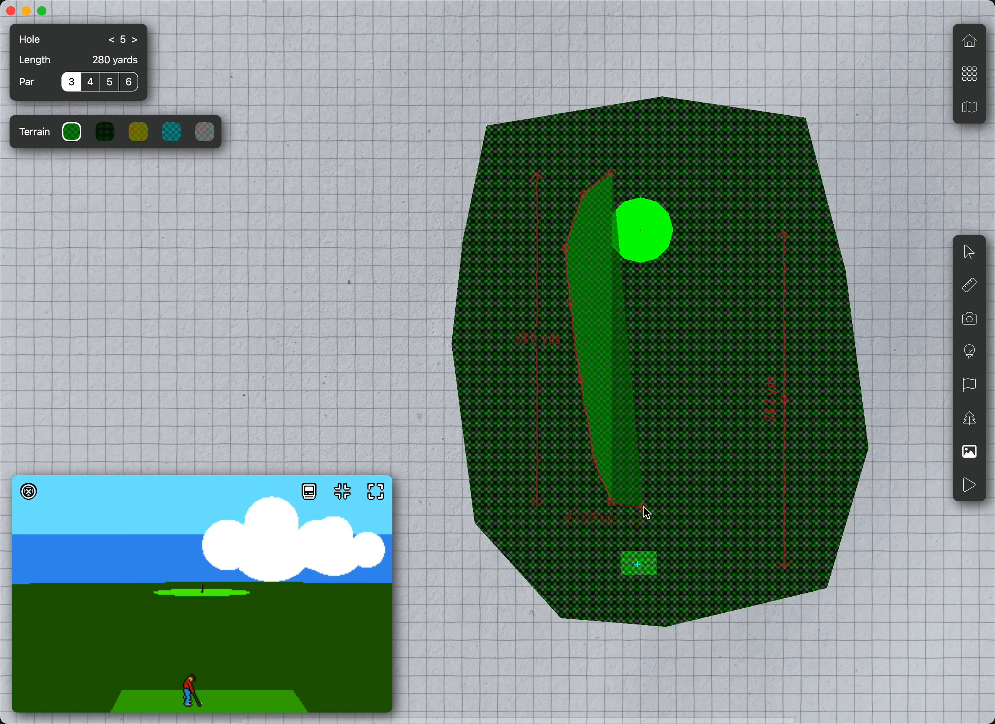
left_click(675, 500)
left_click(685, 477)
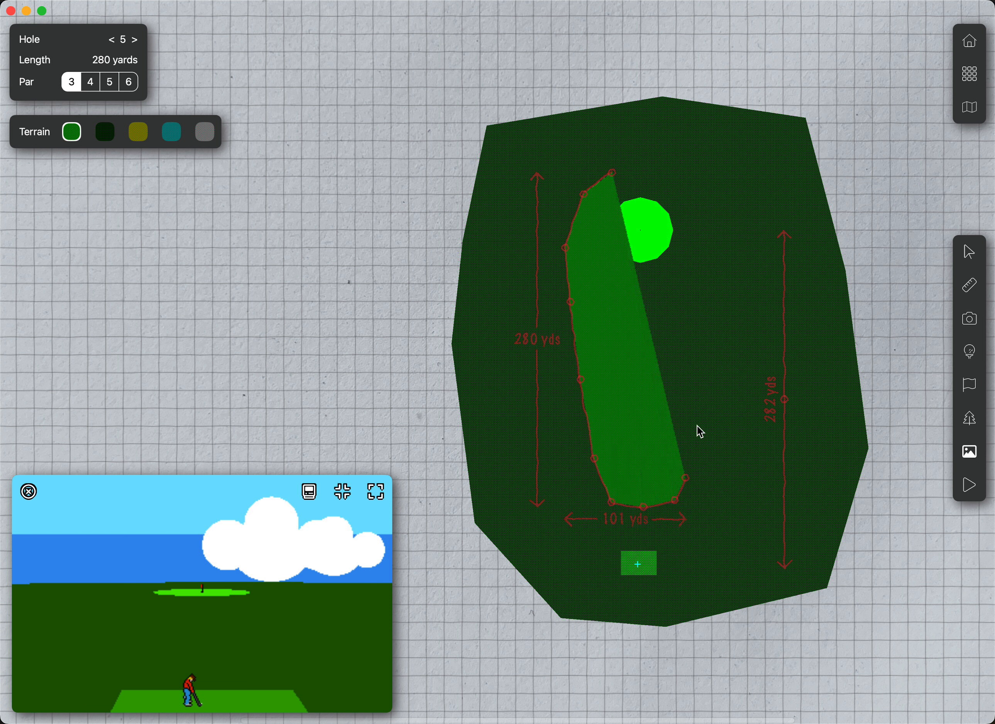
left_click(696, 426)
left_click(705, 372)
left_click(707, 316)
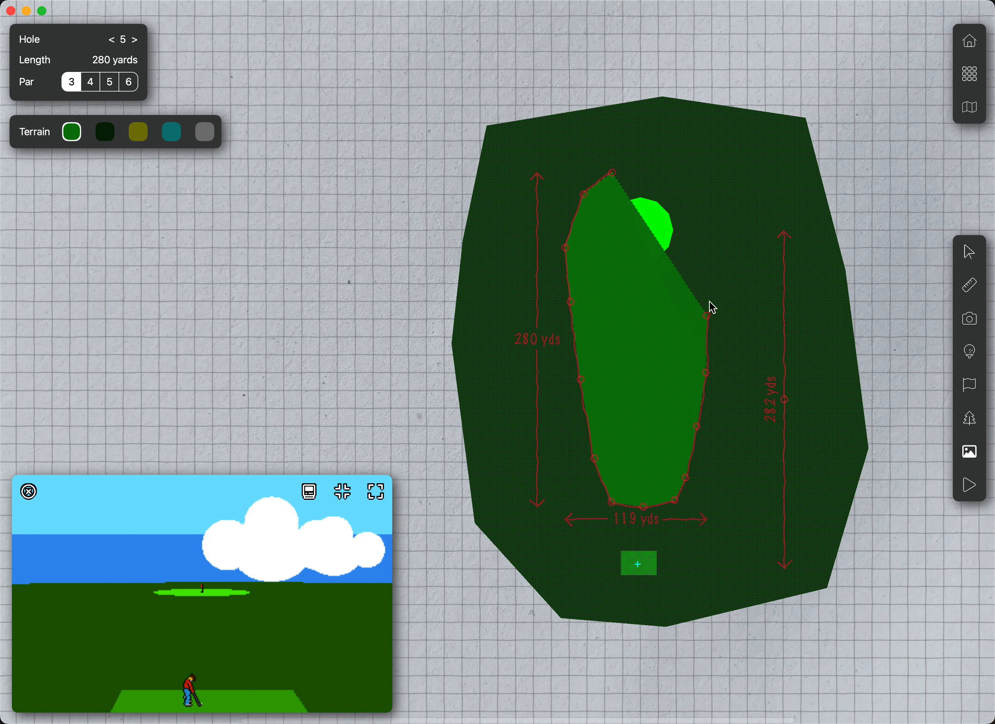
left_click(707, 261)
left_click(700, 204)
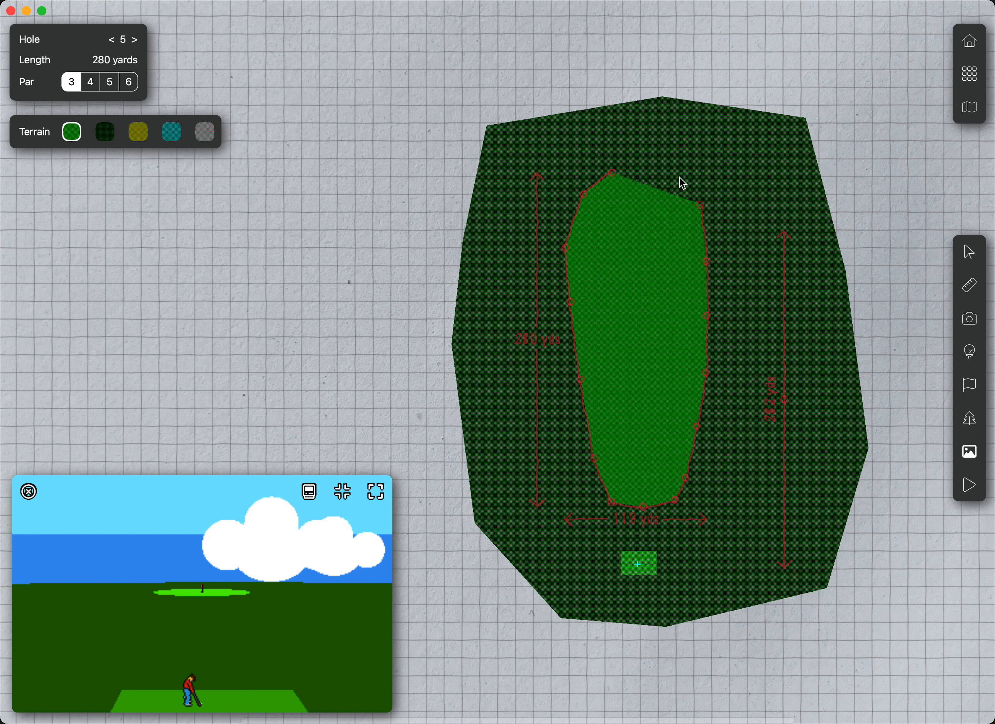
left_click(642, 170)
left_click(610, 172)
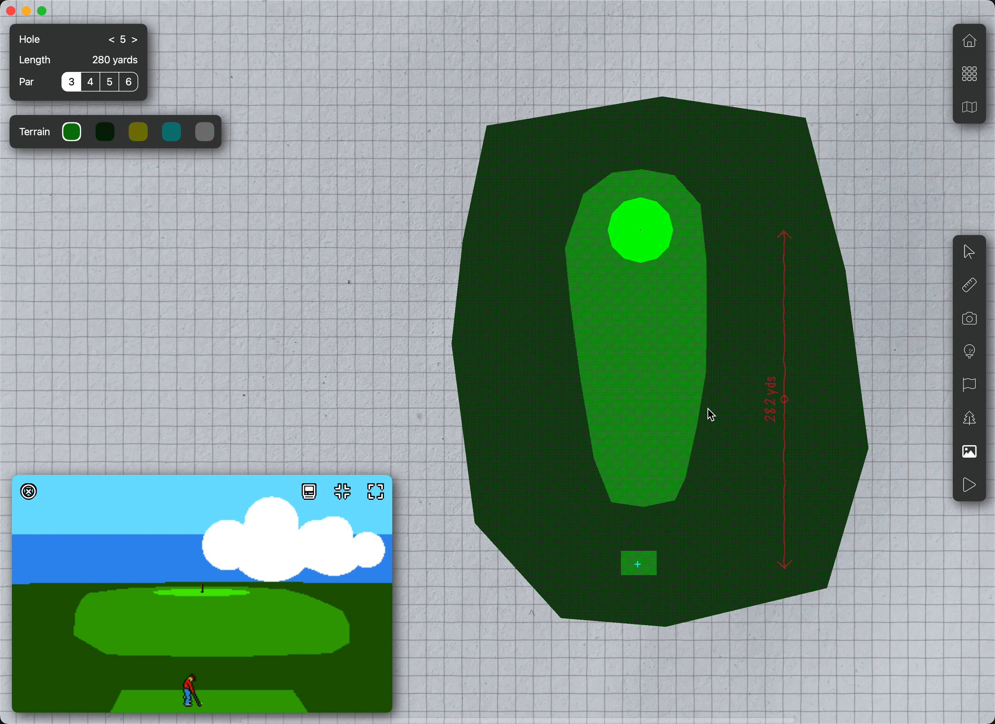
- Test-play hole 5 with one 1 Wood tee shot aimed slightly right of the flag, and return to the course editor
left_click(970, 487)
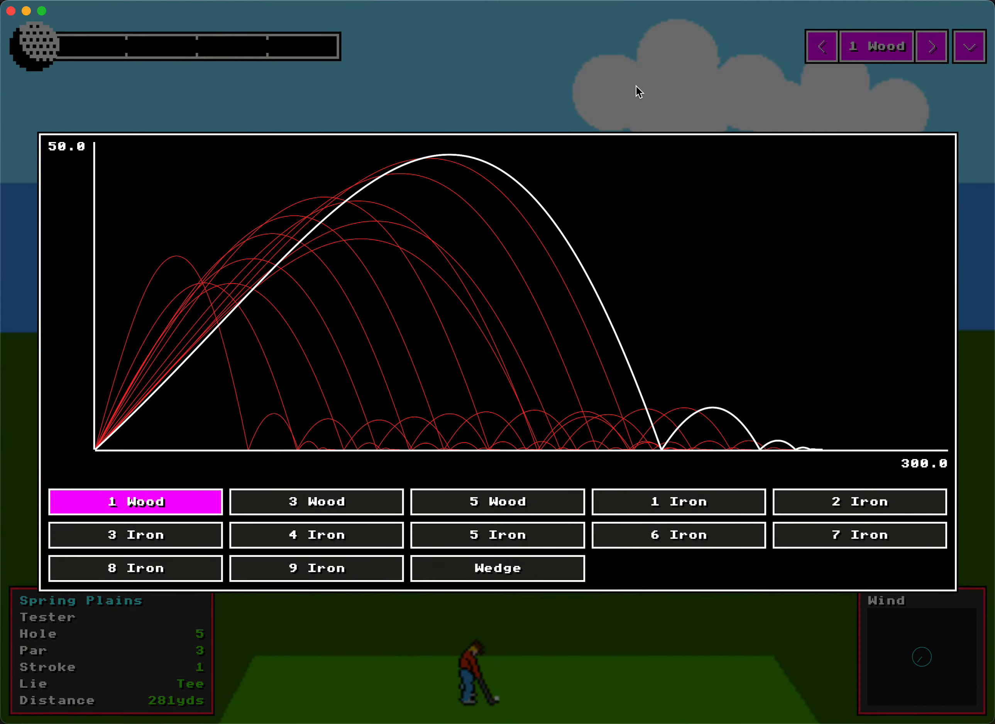
left_click(417, 620)
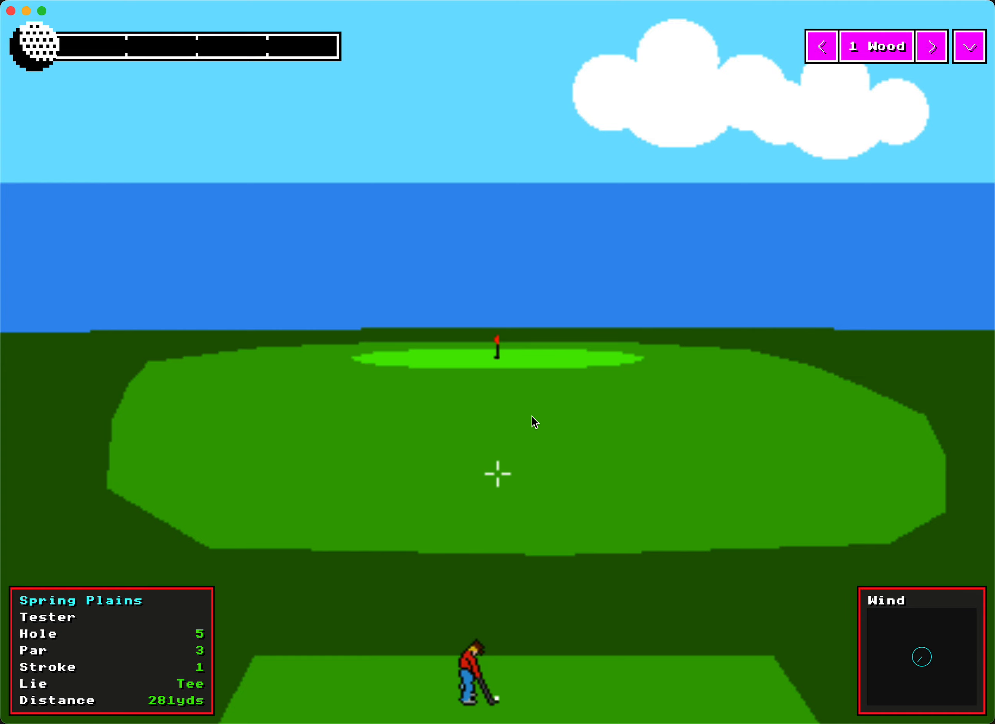
key("Right")
left_click(40, 49)
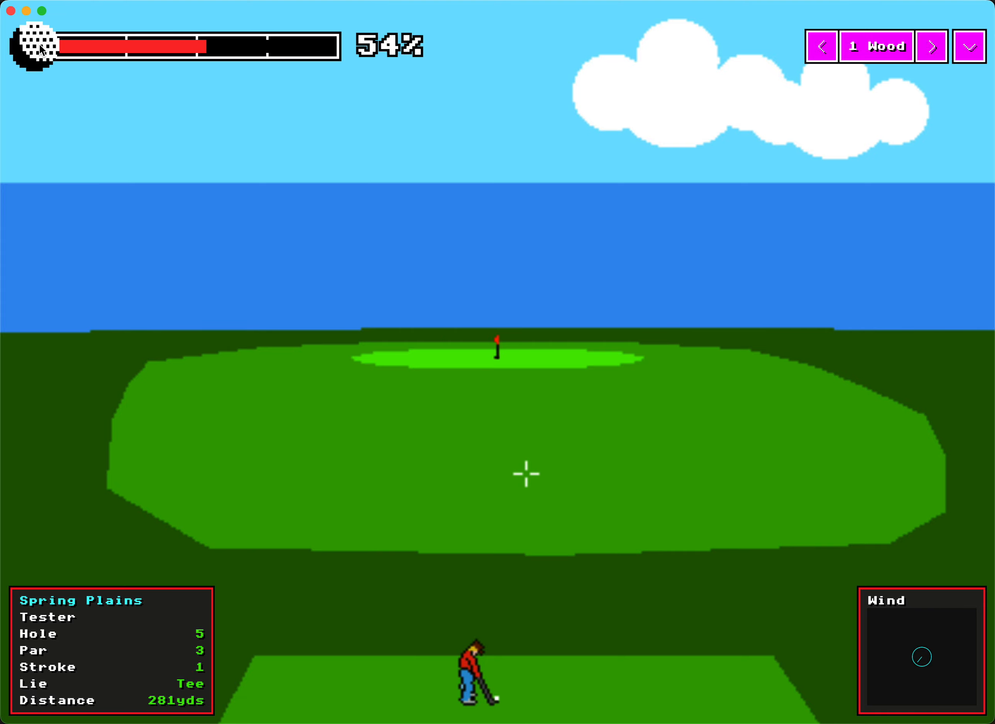
left_click(41, 49)
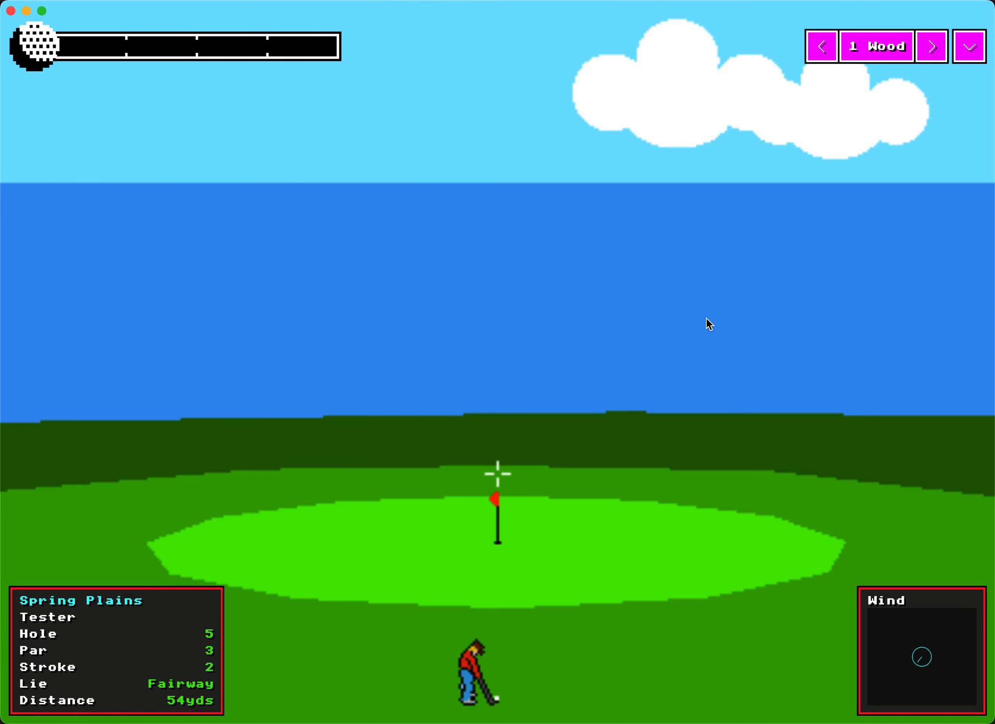
left_click(969, 46)
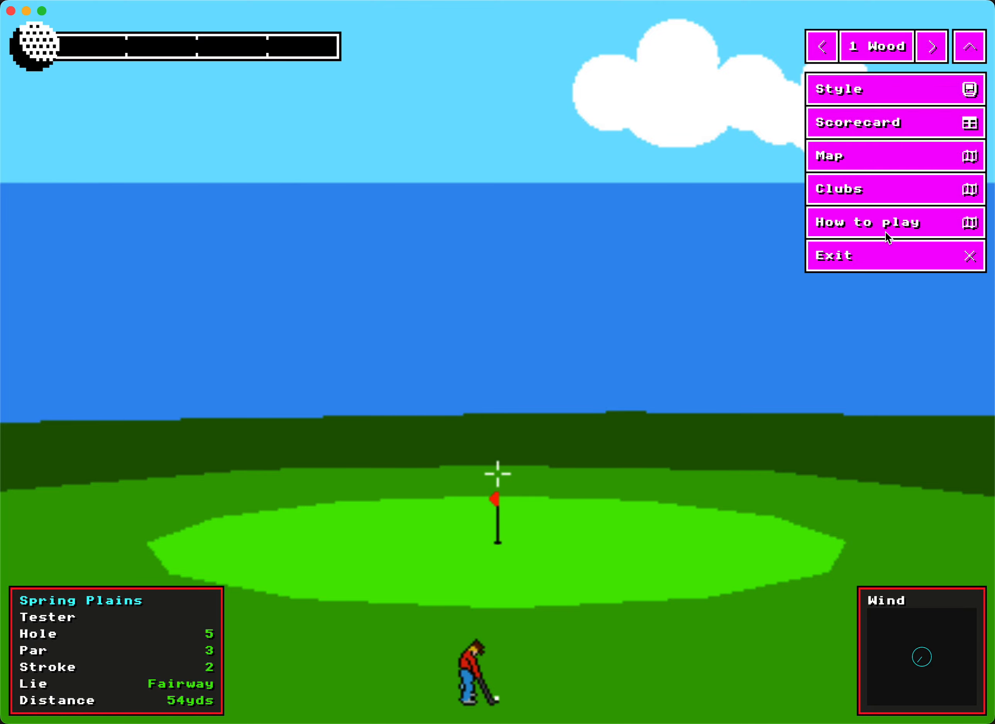
left_click(858, 255)
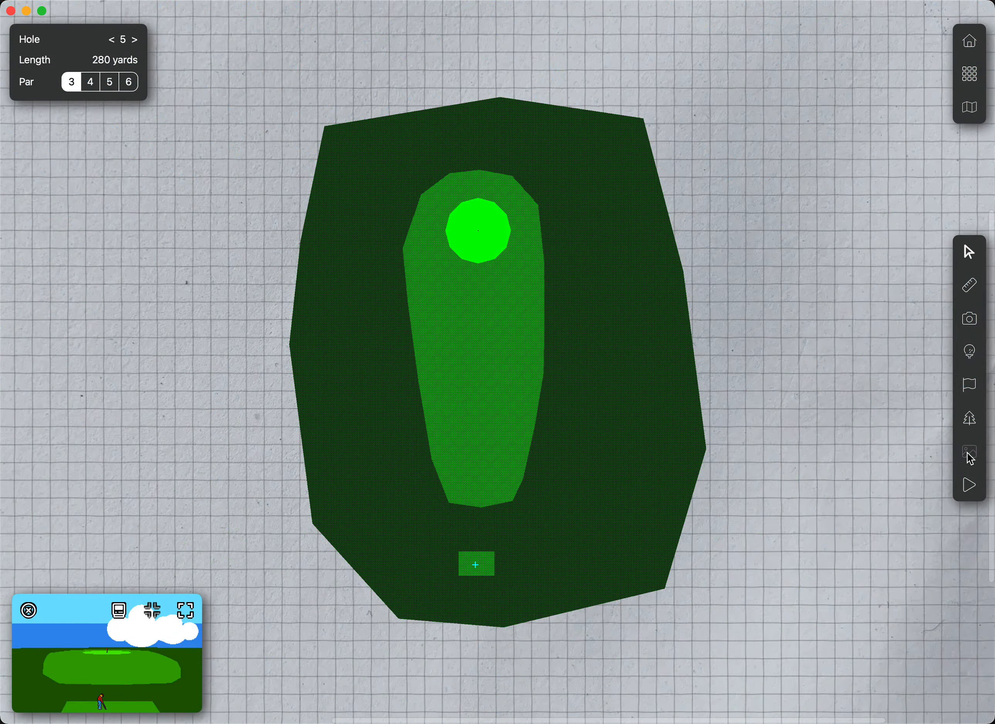
- Draw a small closed sand bunker about 35 yards wide on the fairway just in front of the green
left_click(968, 451)
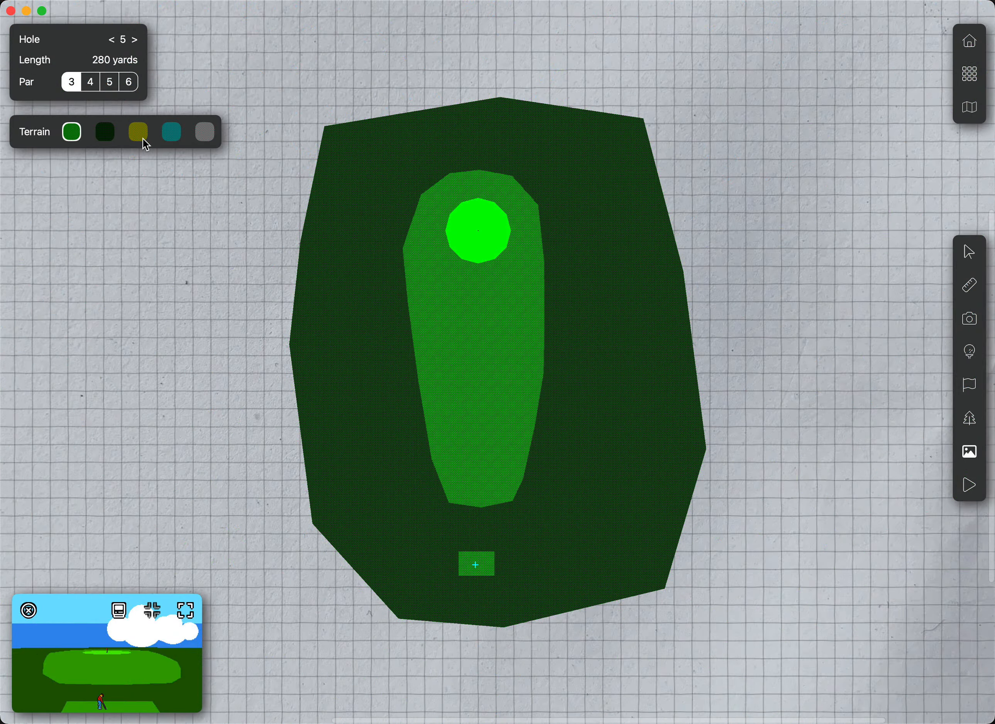
left_click(141, 138)
left_click(480, 273)
left_click(457, 271)
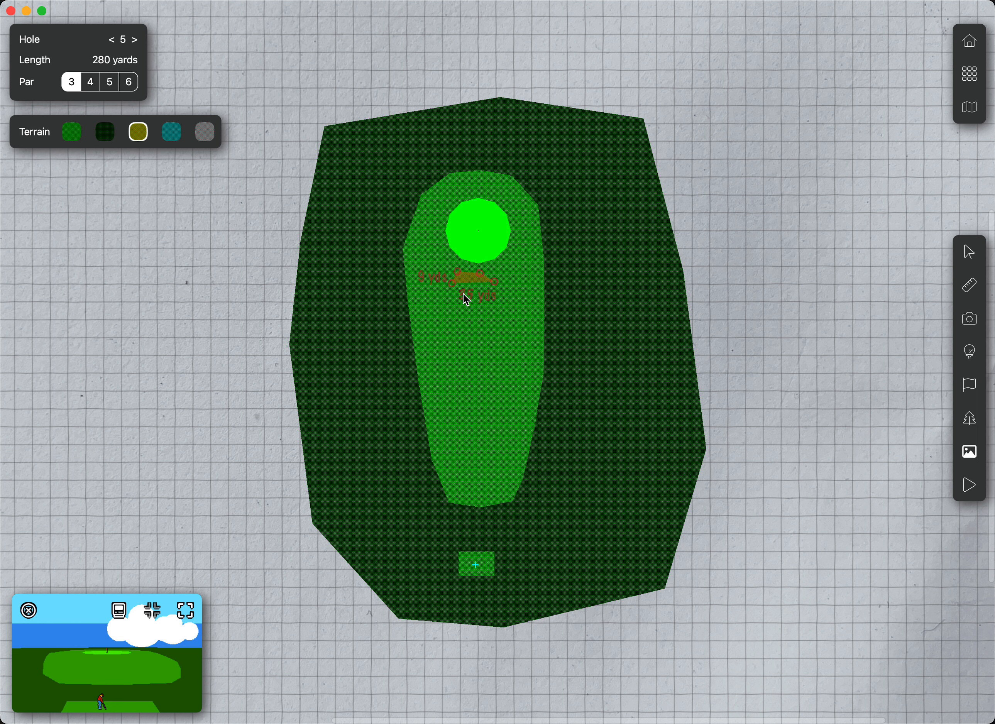
left_click(474, 294)
left_click(491, 293)
left_click(495, 281)
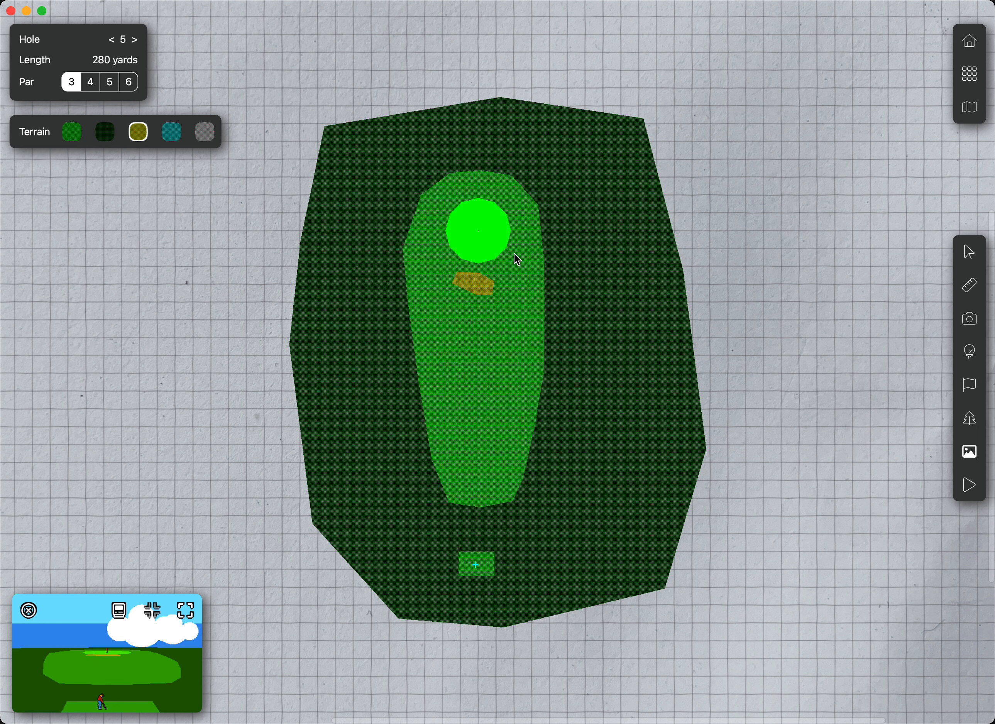
- Draw two more sand bunkers farther down the fairway, one near its right edge and a smaller one near its left edge
left_click(503, 326)
left_click(509, 352)
left_click(525, 349)
left_click(528, 334)
left_click(513, 310)
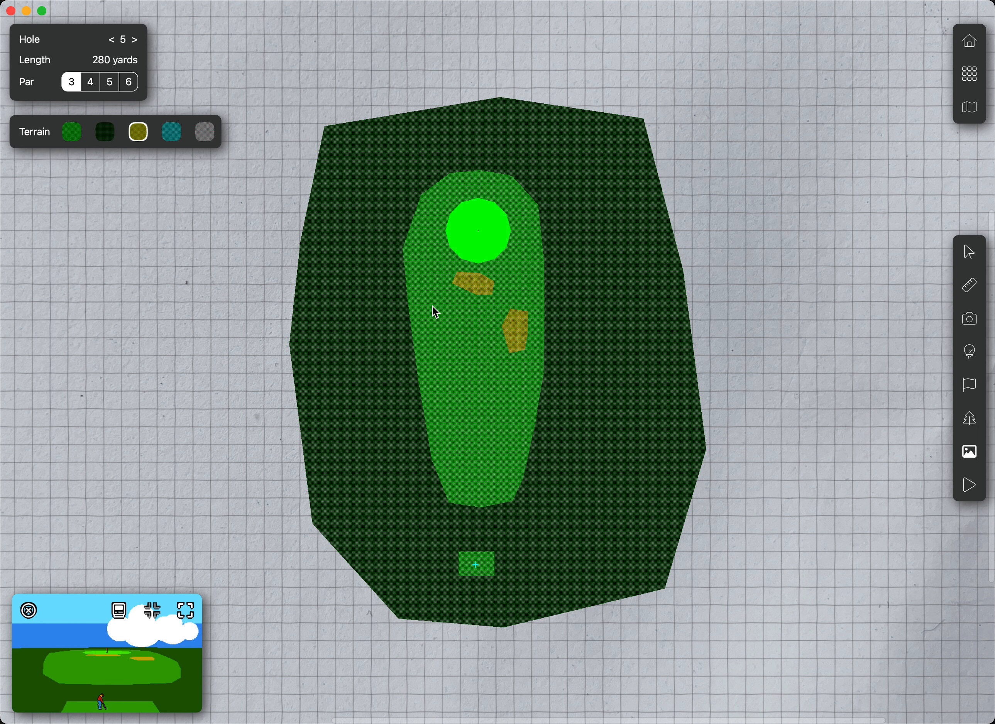
left_click(440, 330)
left_click(434, 305)
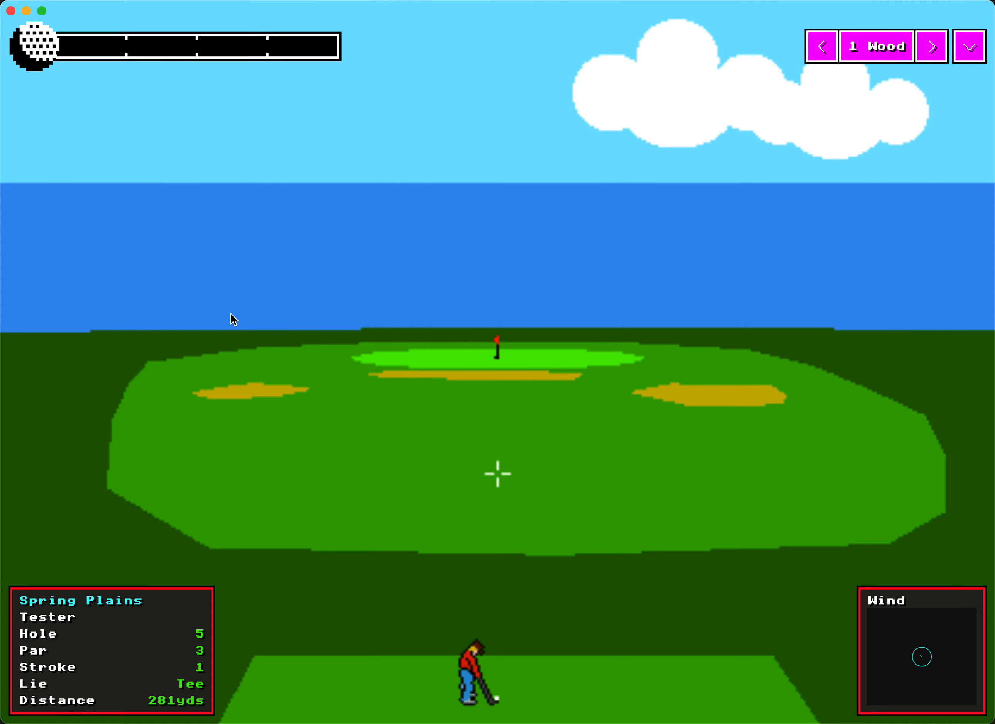
- Test-play the hole with one straight 1 Wood tee shot towards the bunkers, and exit back to the editor
left_click(38, 46)
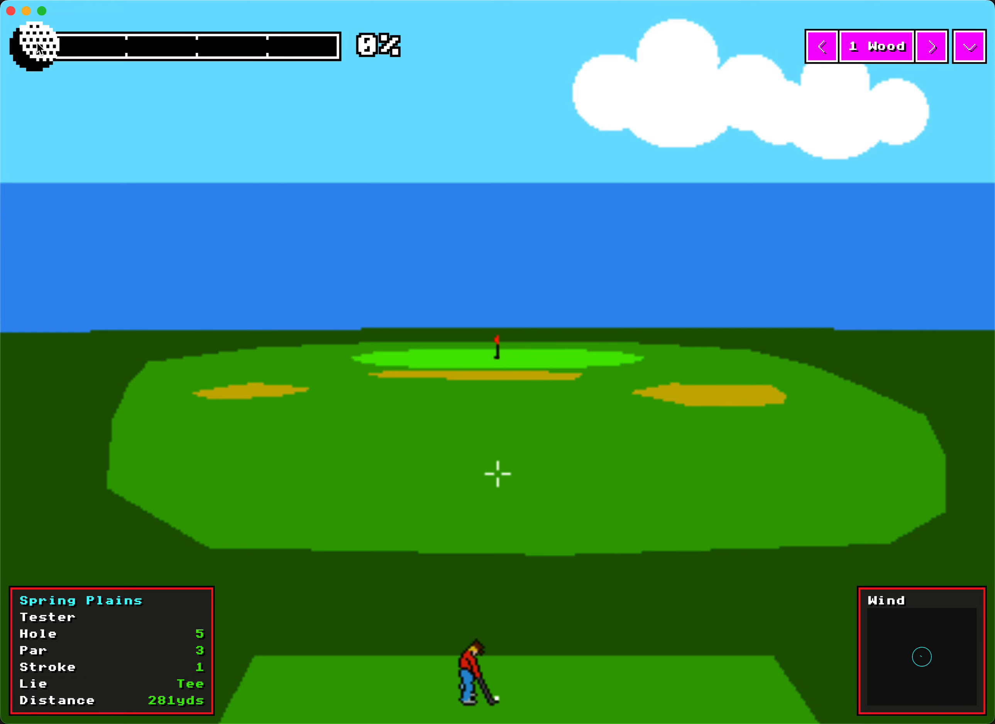
left_click(38, 45)
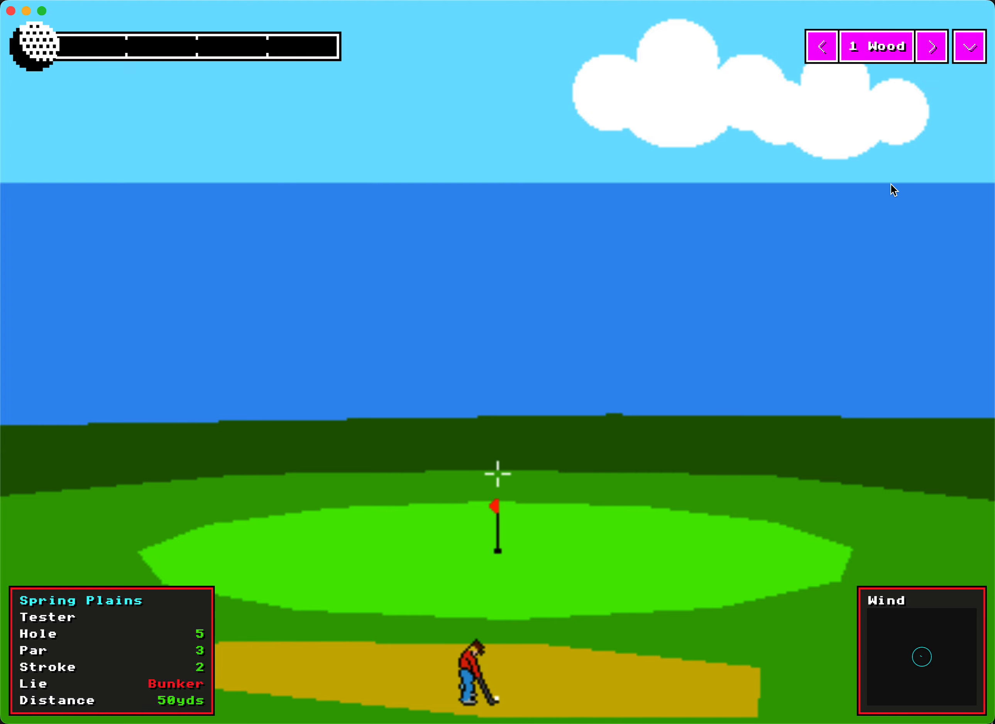
left_click(972, 49)
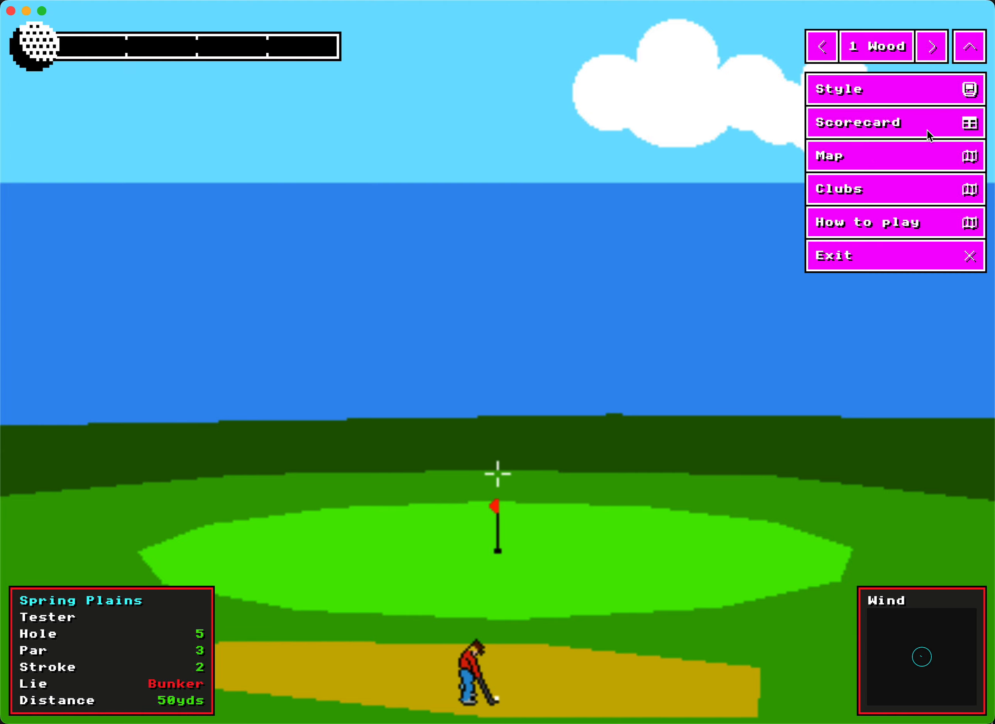
left_click(846, 256)
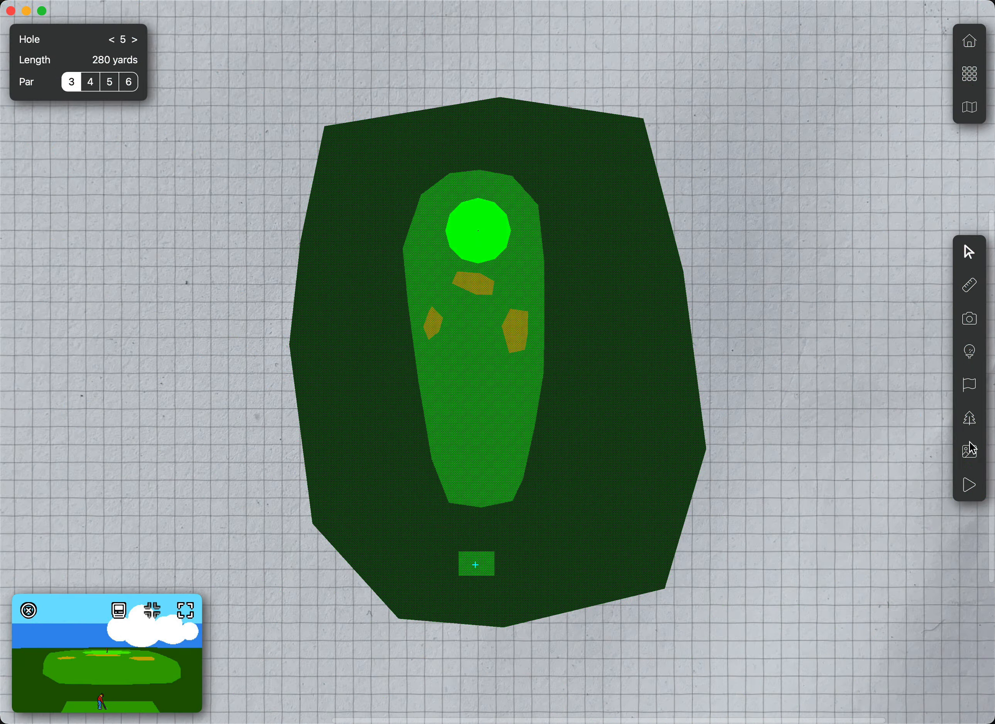
- Draw a fourth sand bunker as a narrow curved strip directly behind the green
left_click(969, 454)
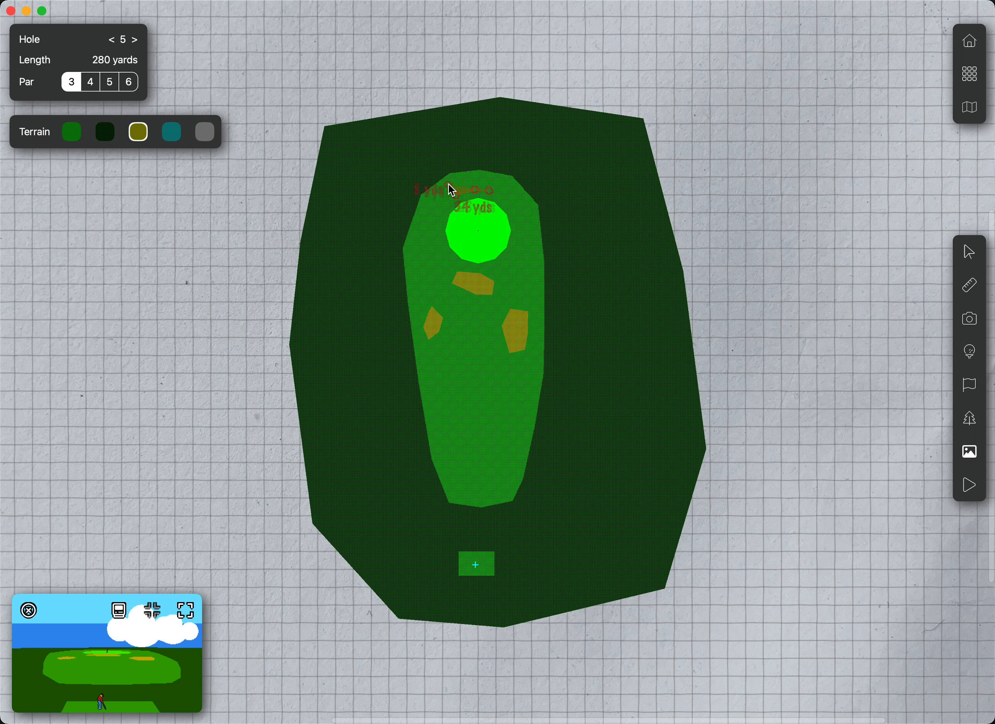
left_click(462, 175)
left_click(499, 178)
left_click(489, 189)
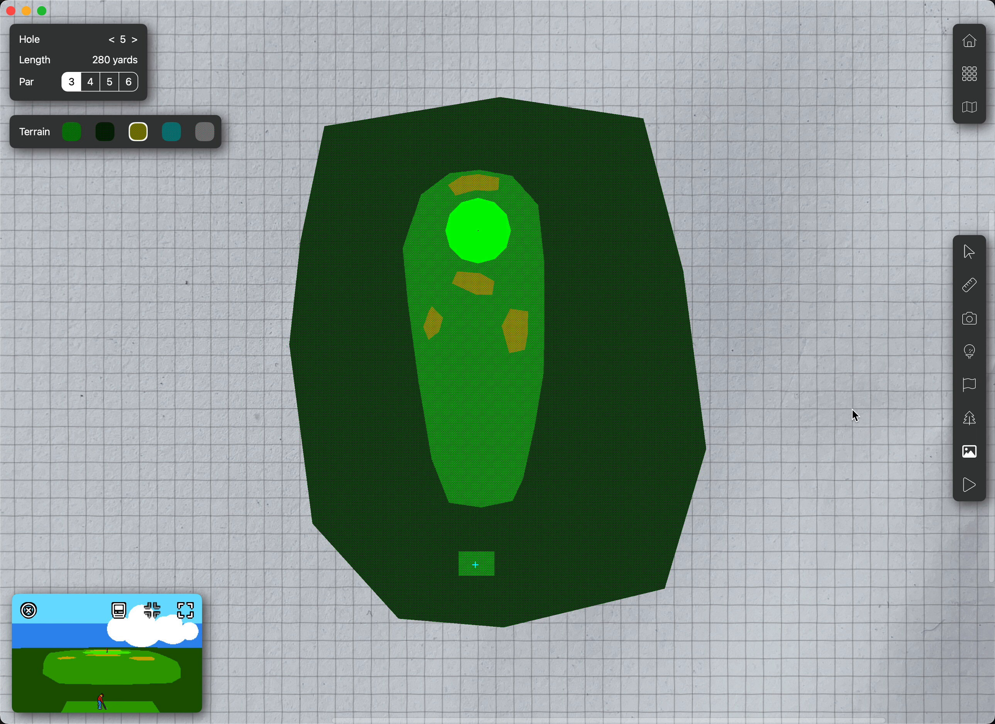
- Draw a narrow grey path about 216 yards long crossing the fairway and both sides of the rough below the bunkers
left_click(206, 132)
left_click(339, 405)
left_click(434, 382)
left_click(507, 371)
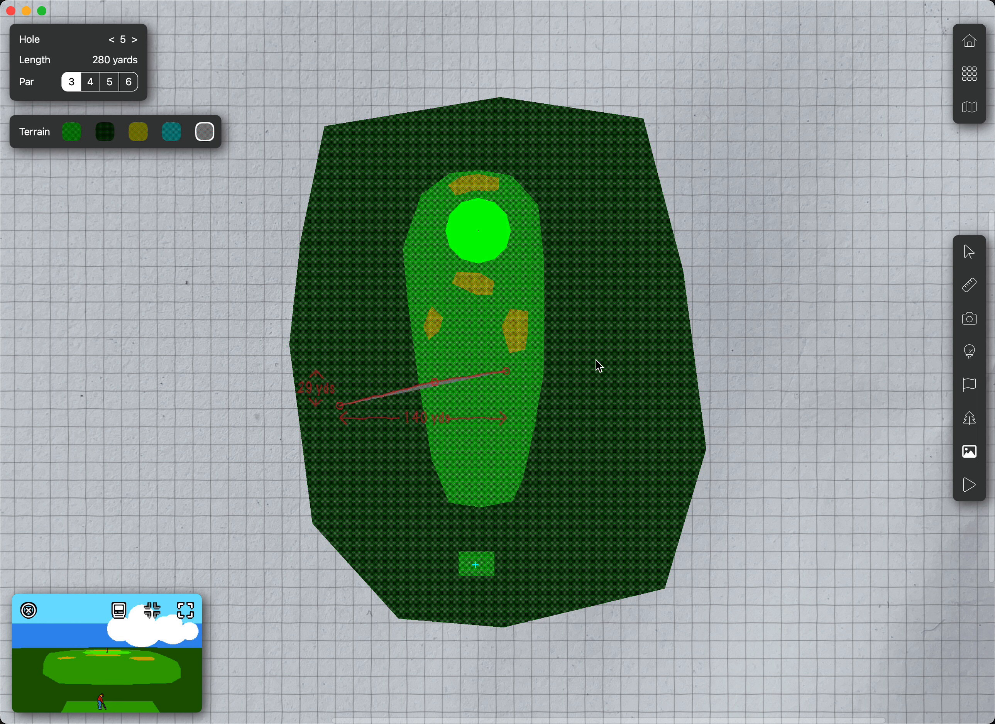
left_click(596, 360)
left_click(598, 368)
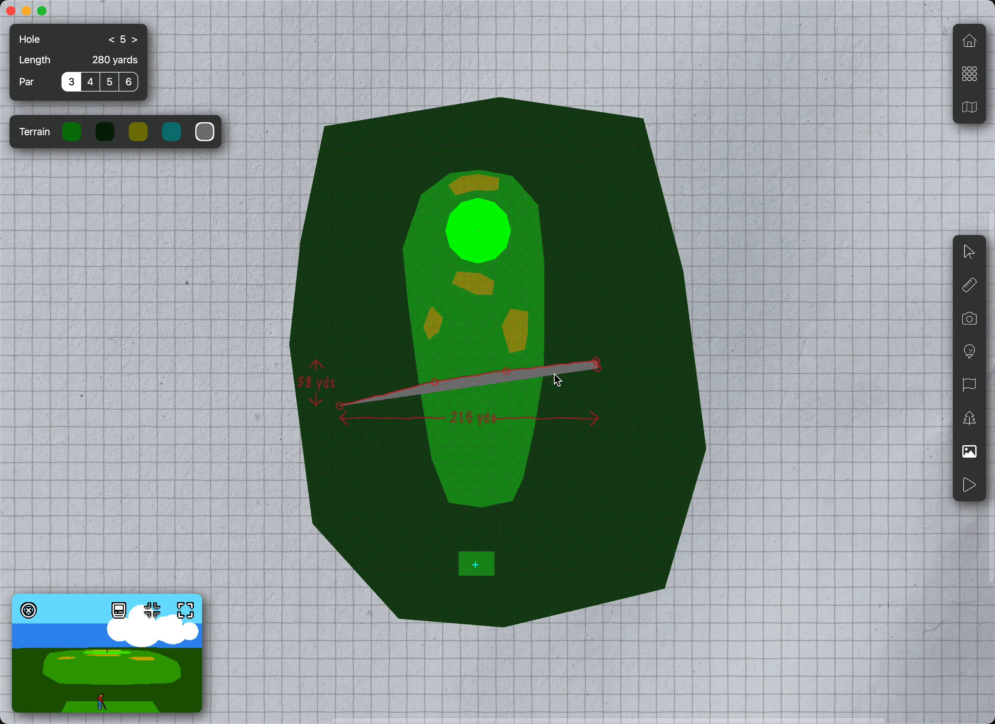
left_click(508, 380)
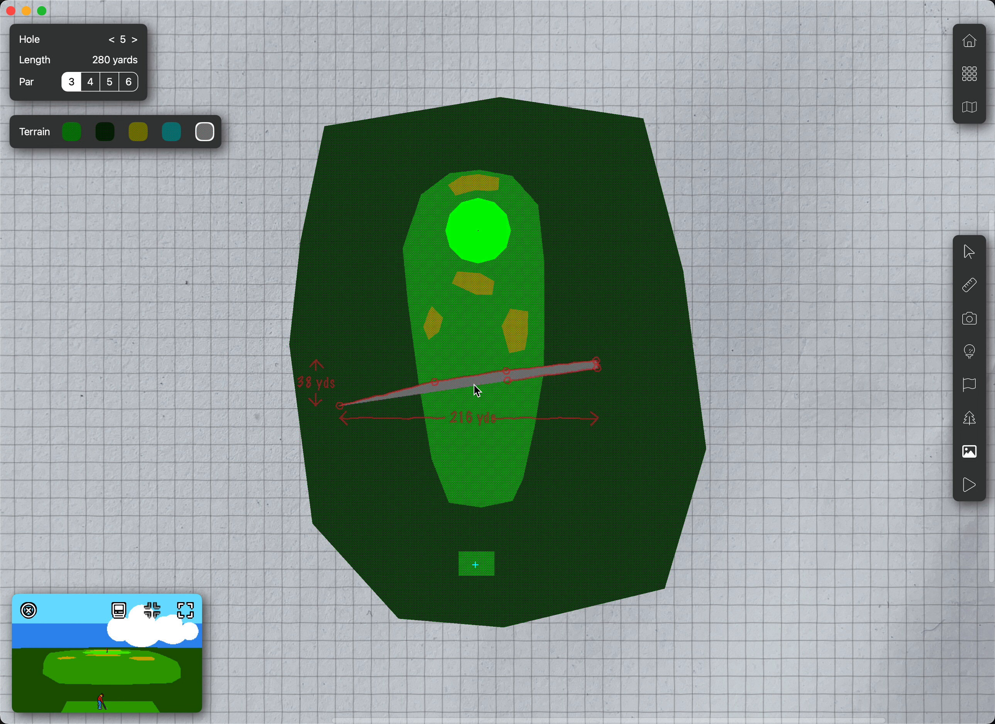
left_click(437, 390)
left_click(342, 415)
left_click(339, 407)
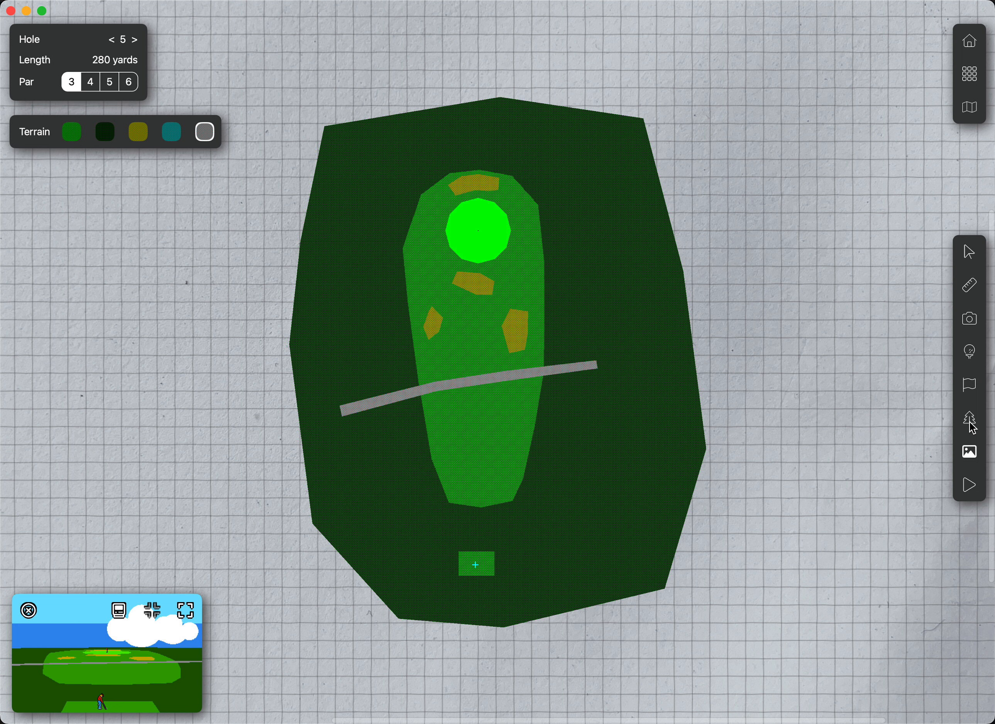
- Enlarge the hole preview and plant two green trees in front of the tee box, one on each side of the line of play
left_click(972, 426)
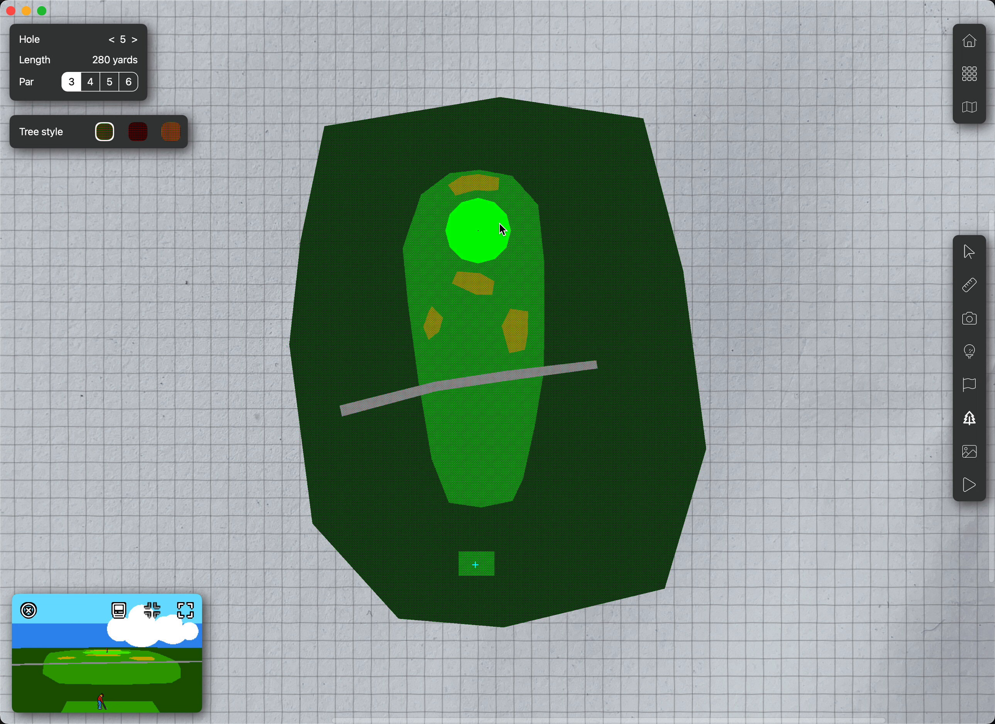
left_click(193, 614)
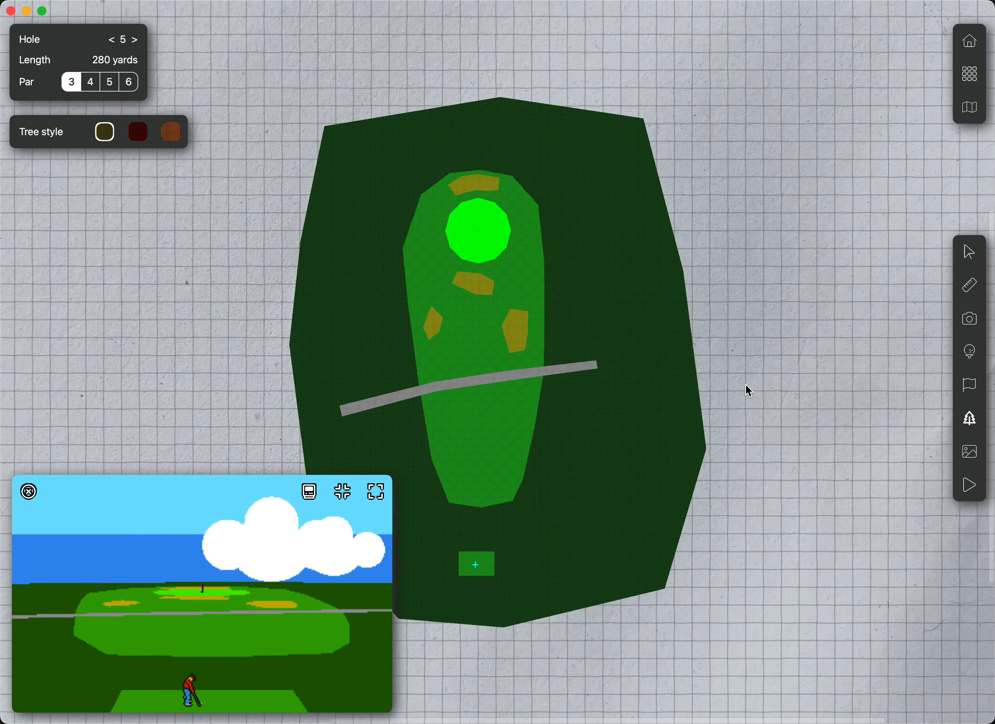
left_click(460, 544)
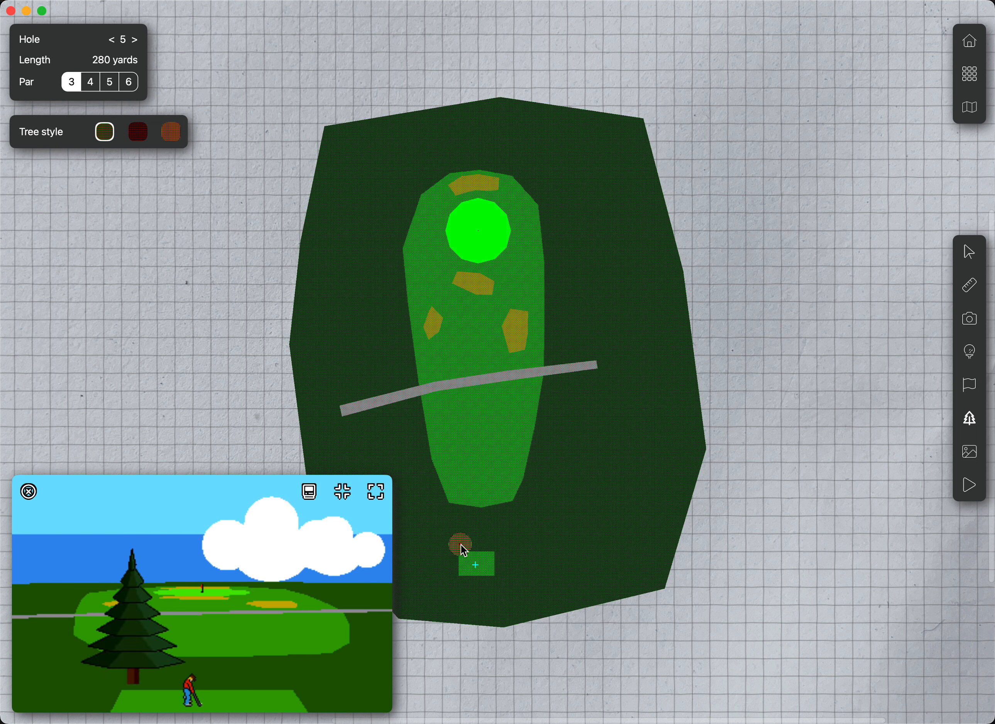
left_click(514, 526)
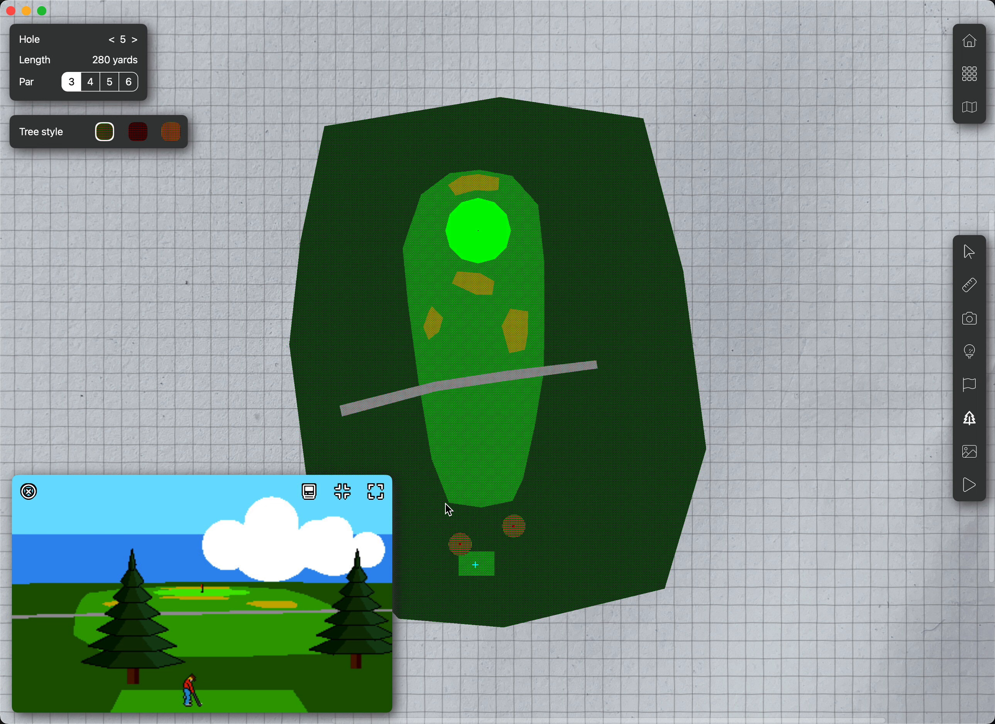
- Plant four green trees around the back of the green, three behind it and one off the fairway's upper-right edge
left_click(436, 173)
left_click(469, 154)
left_click(506, 172)
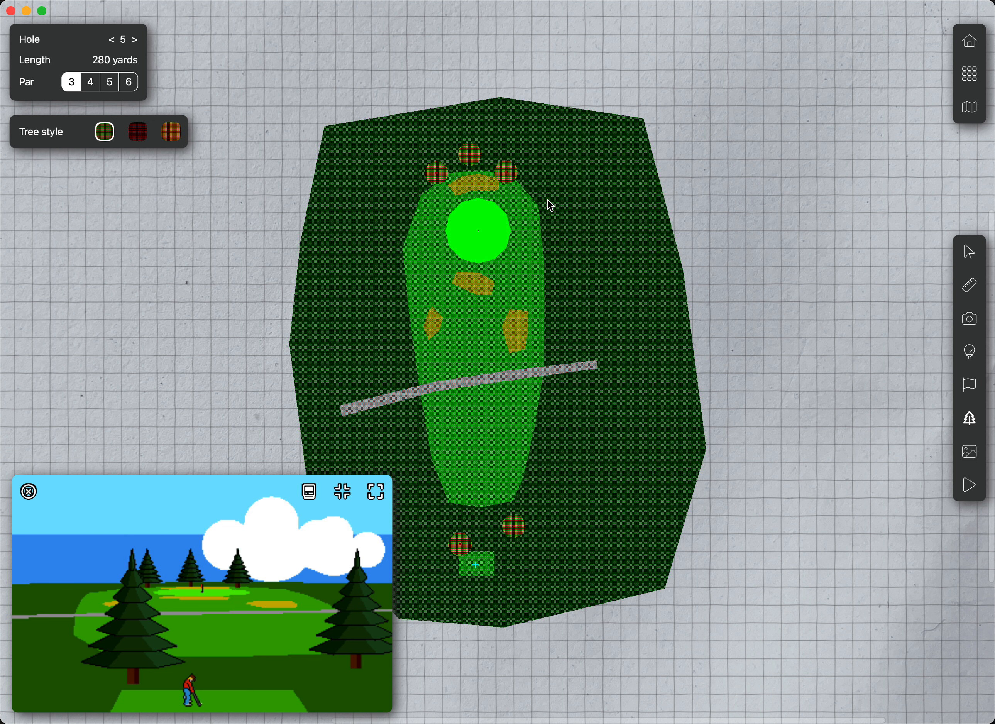
left_click(548, 200)
- Plant five orange trees in a cluster around the right end of the grey path
left_click(171, 132)
left_click(546, 384)
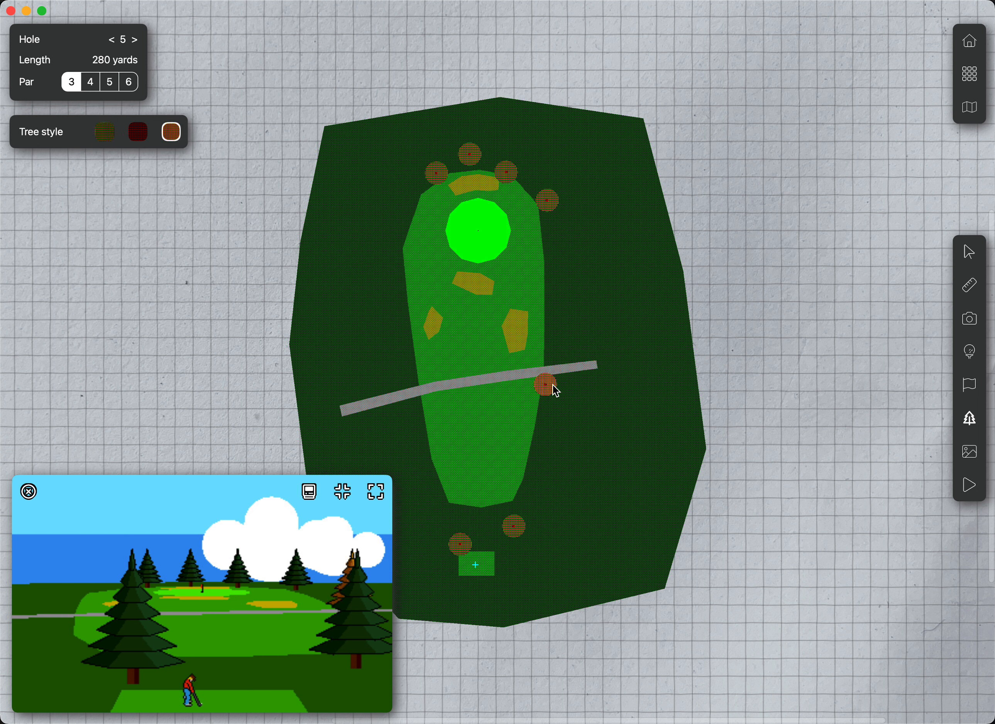
left_click(560, 357)
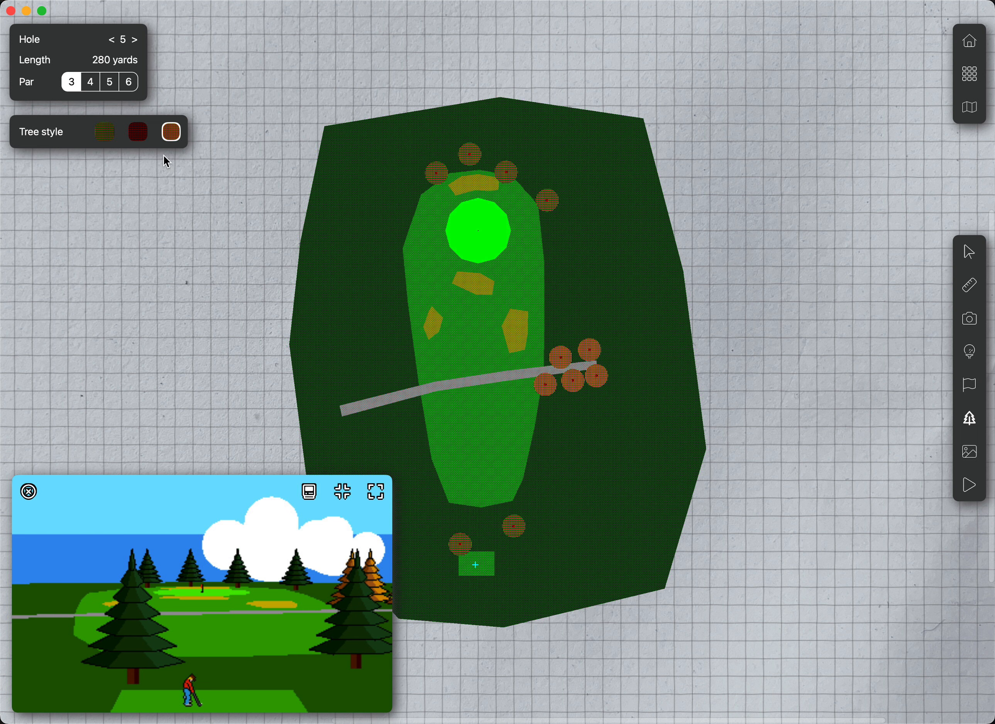
- Add three dark red trees to the orange cluster at the right end of the path
left_click(139, 133)
left_click(542, 359)
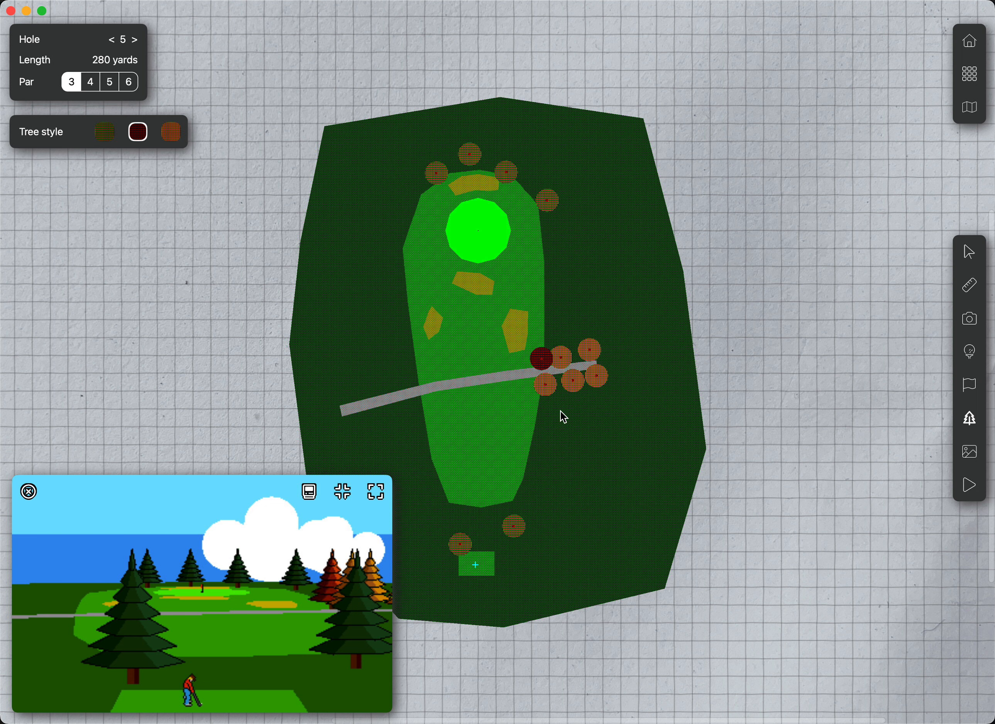
left_click(575, 343)
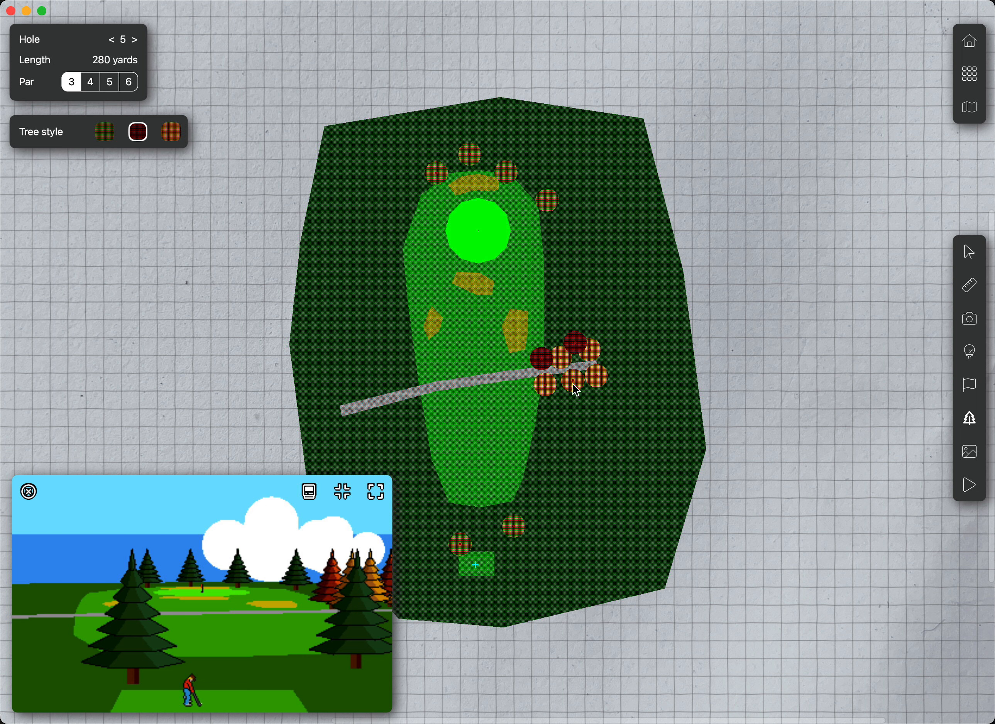
left_click(562, 394)
- Plant three dark red and four green trees along both sides of the path's left part
left_click(421, 400)
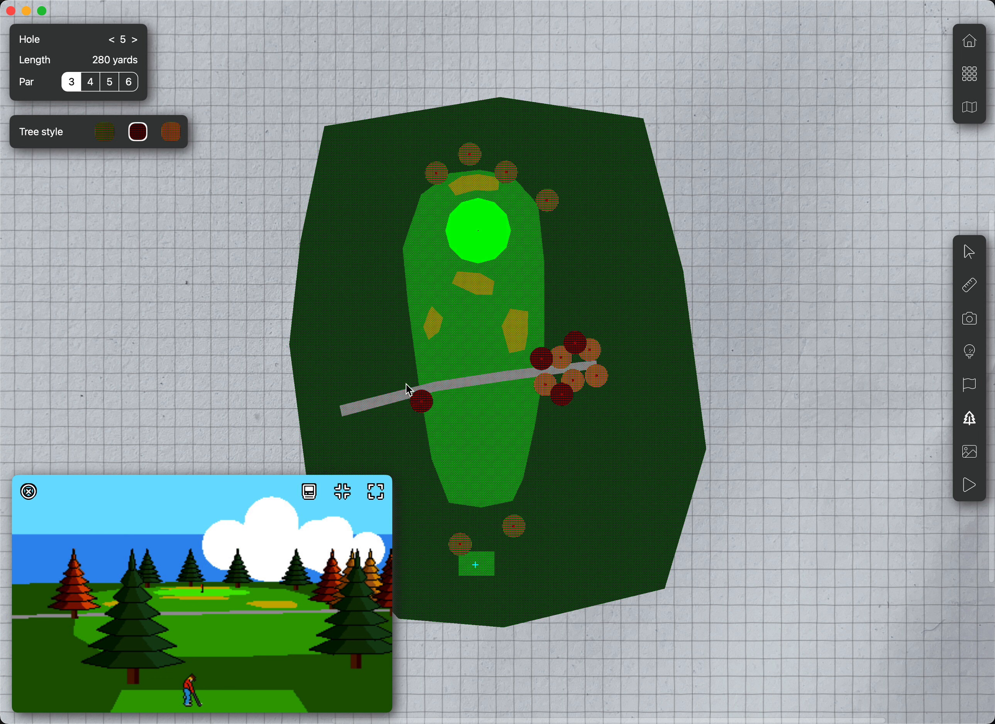
left_click(396, 377)
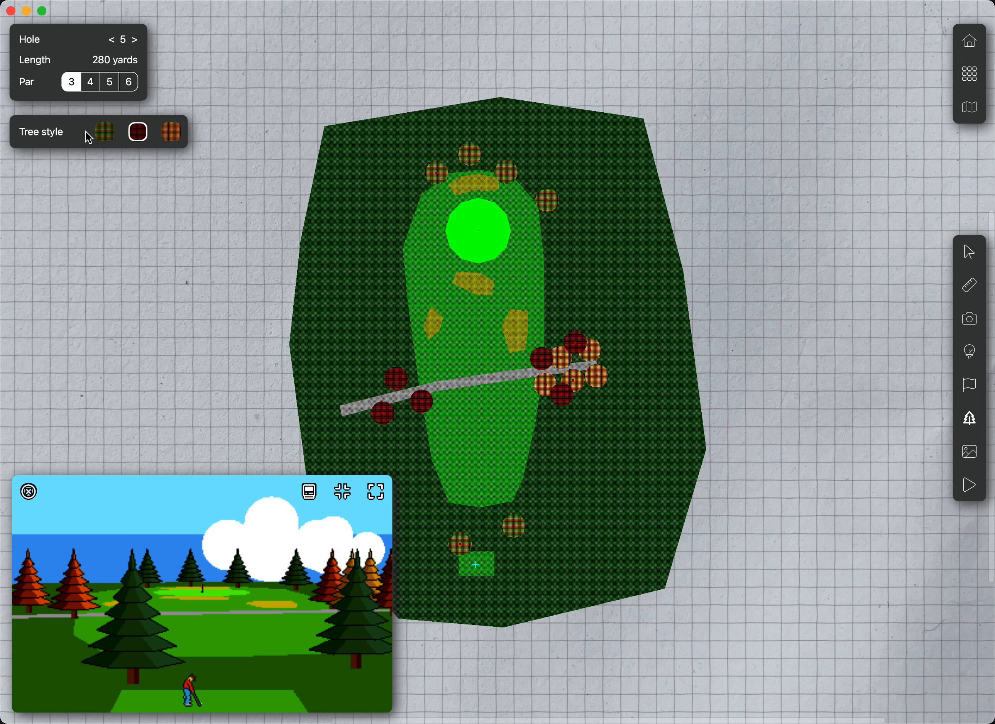
left_click(105, 131)
left_click(414, 378)
left_click(402, 406)
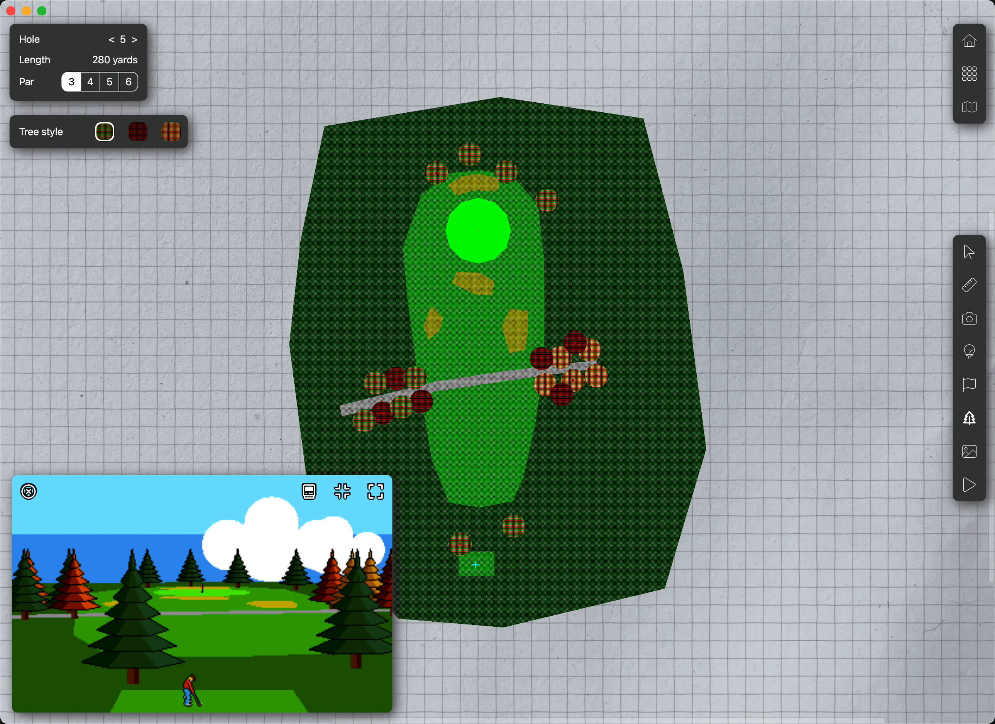
- Preview the hole from a camera point at the fairway's right edge, just below the orange and red trees
left_click(971, 326)
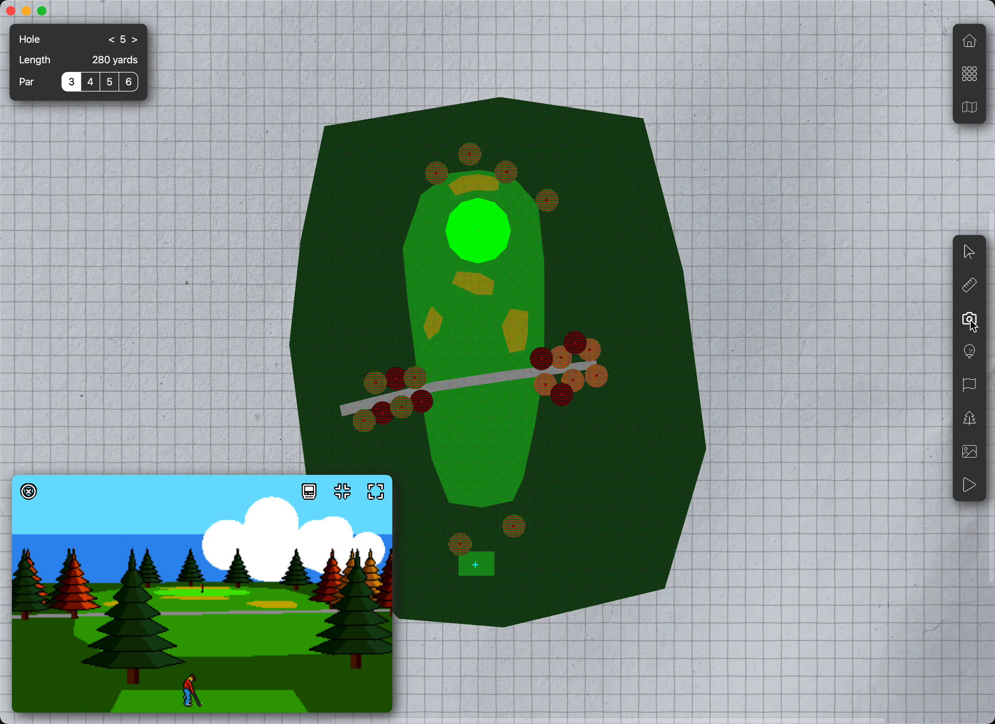
left_click(545, 408)
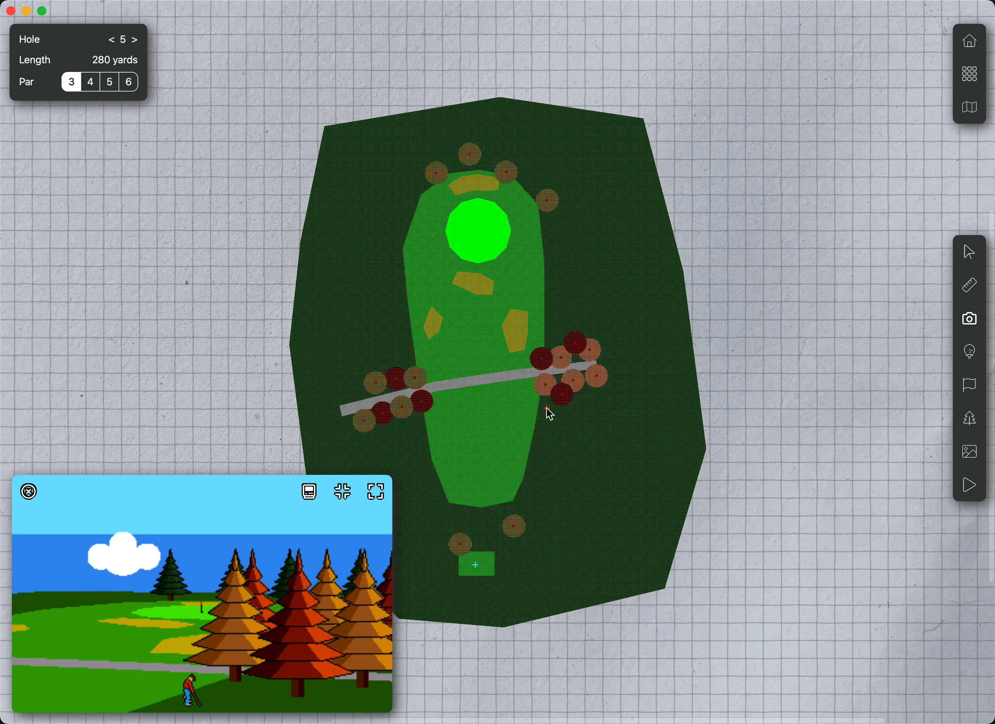
- Preview the hole from the fairway's left edge below the path, mid-fairway between the bunkers, the bunker behind the green, and the tee
left_click(418, 418)
left_click(477, 315)
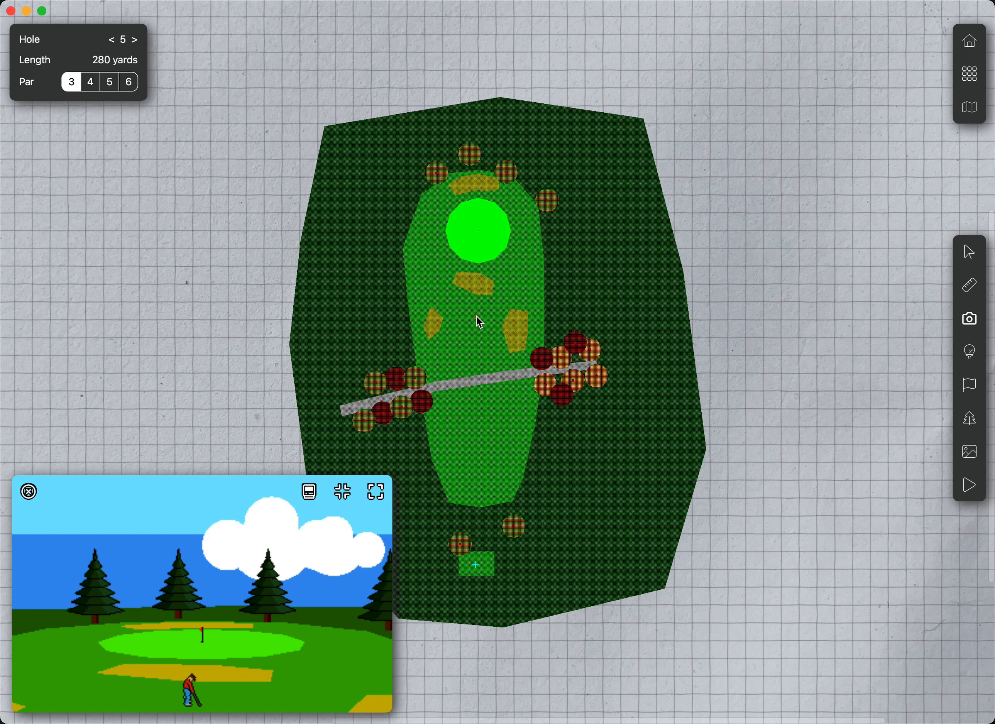
left_click(479, 191)
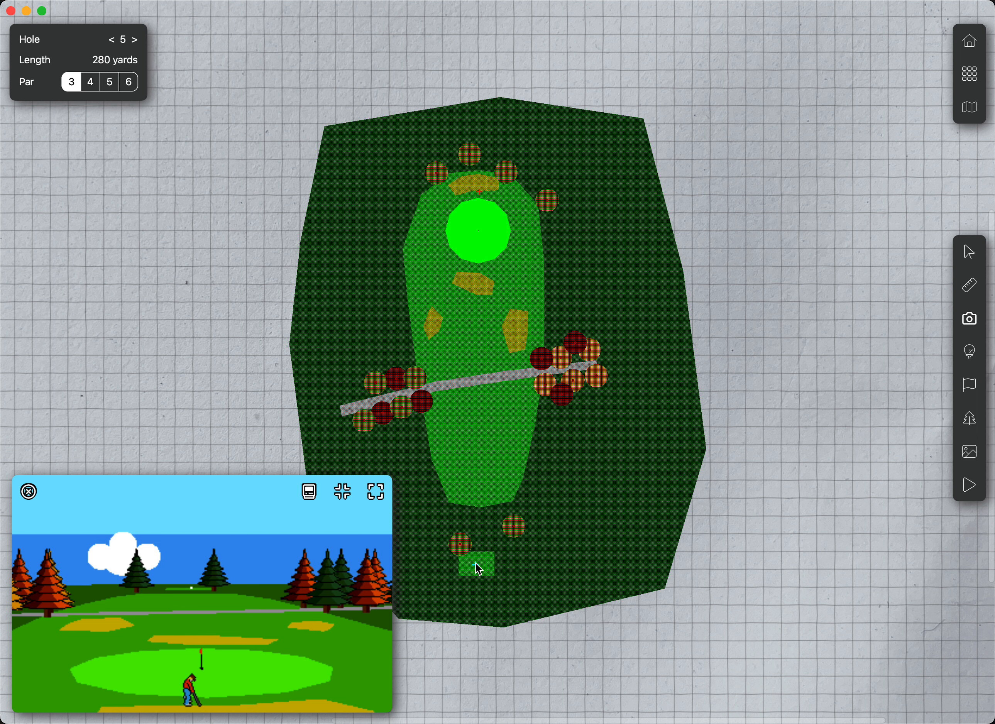
left_click(476, 566)
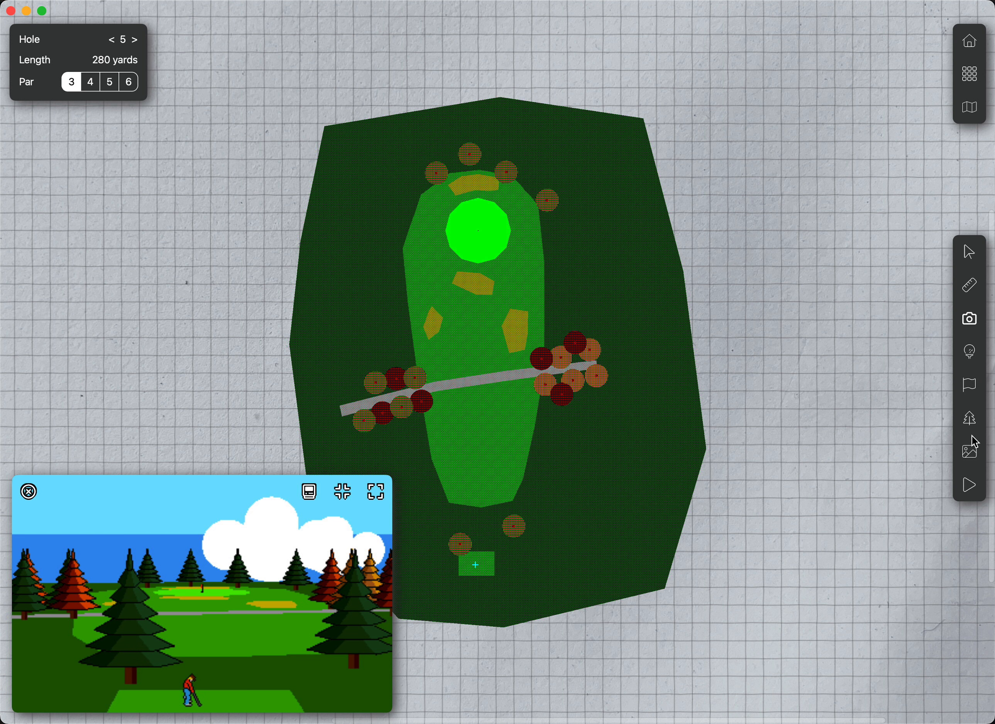
- Plant three orange trees around the back of the green, one left of the rear bunker and two to its right
left_click(970, 420)
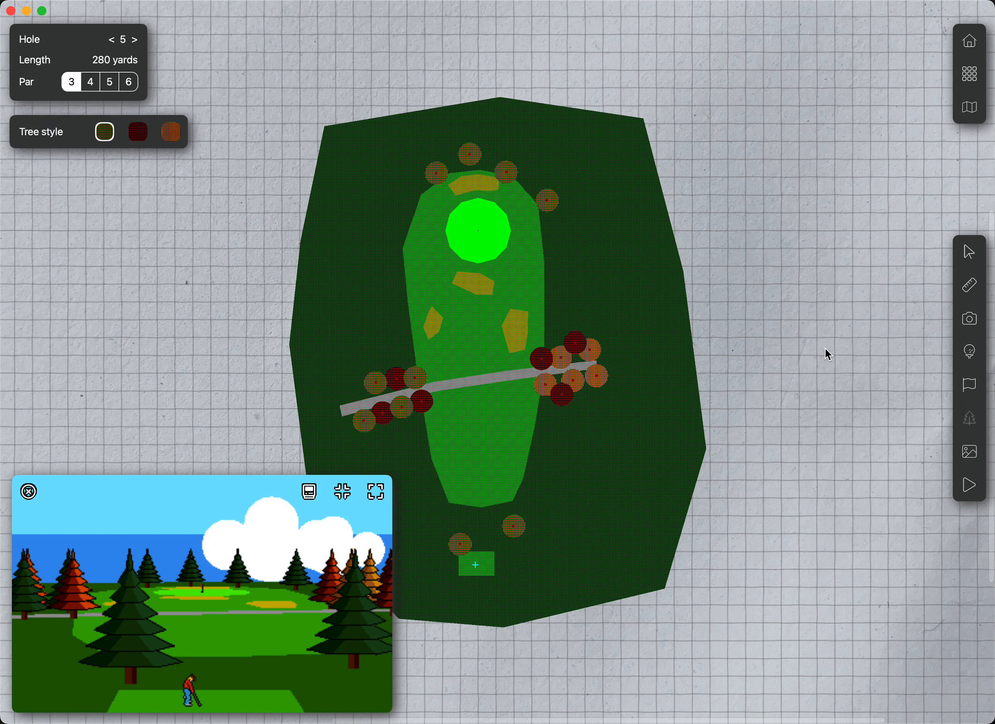
left_click(176, 134)
left_click(456, 170)
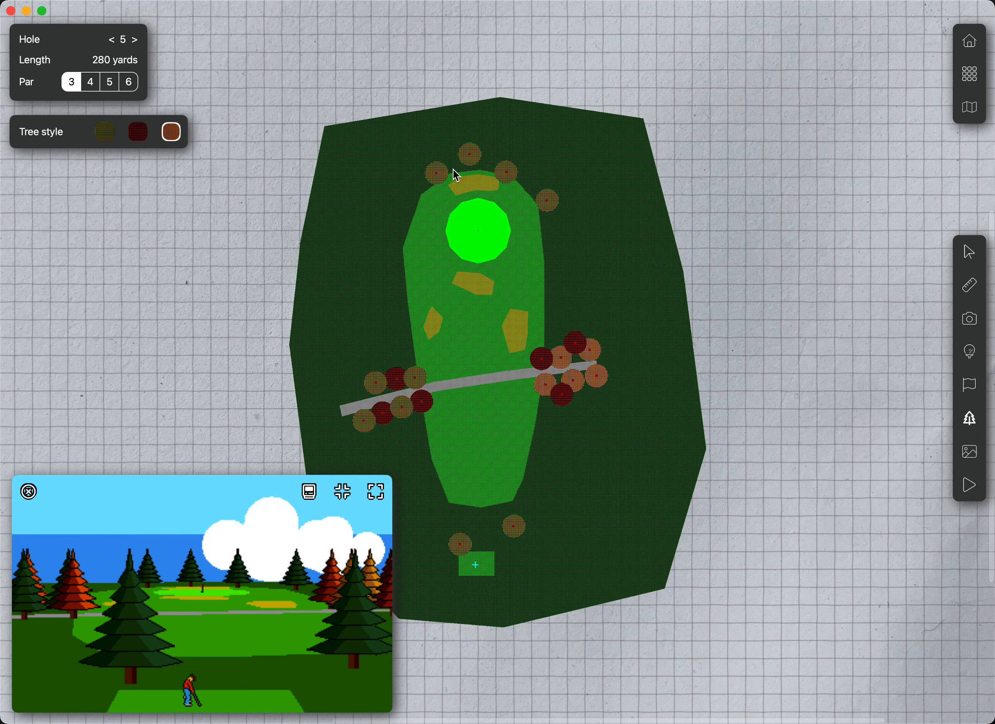
left_click(517, 182)
left_click(525, 200)
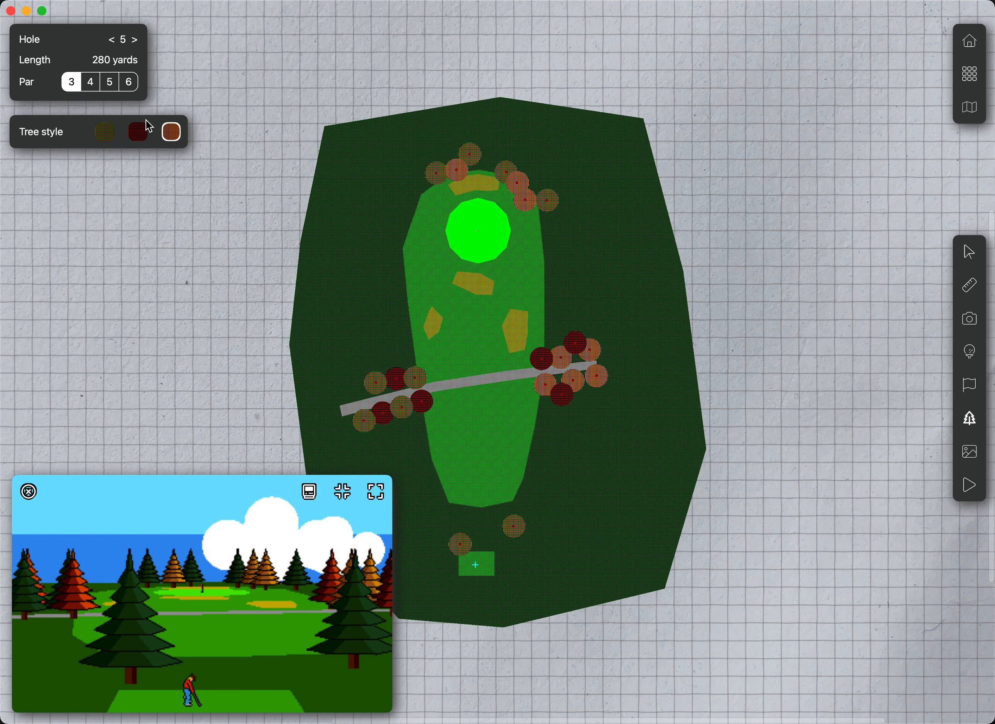
- Plant two green trees along the green's right edge with one dark red tree between them
left_click(99, 136)
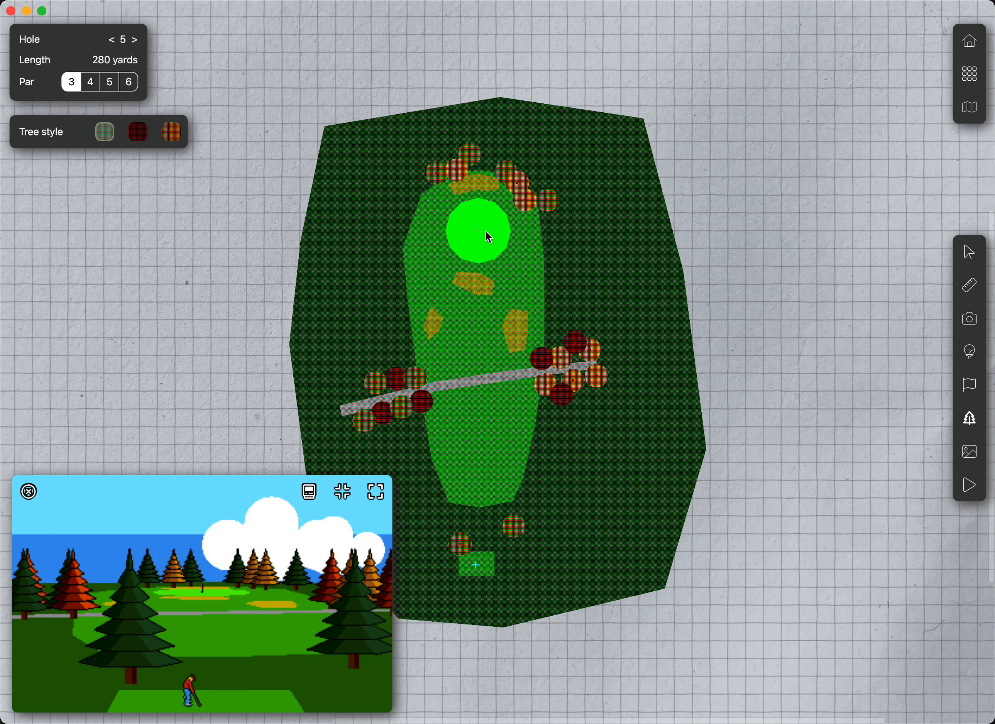
left_click(511, 217)
left_click(503, 255)
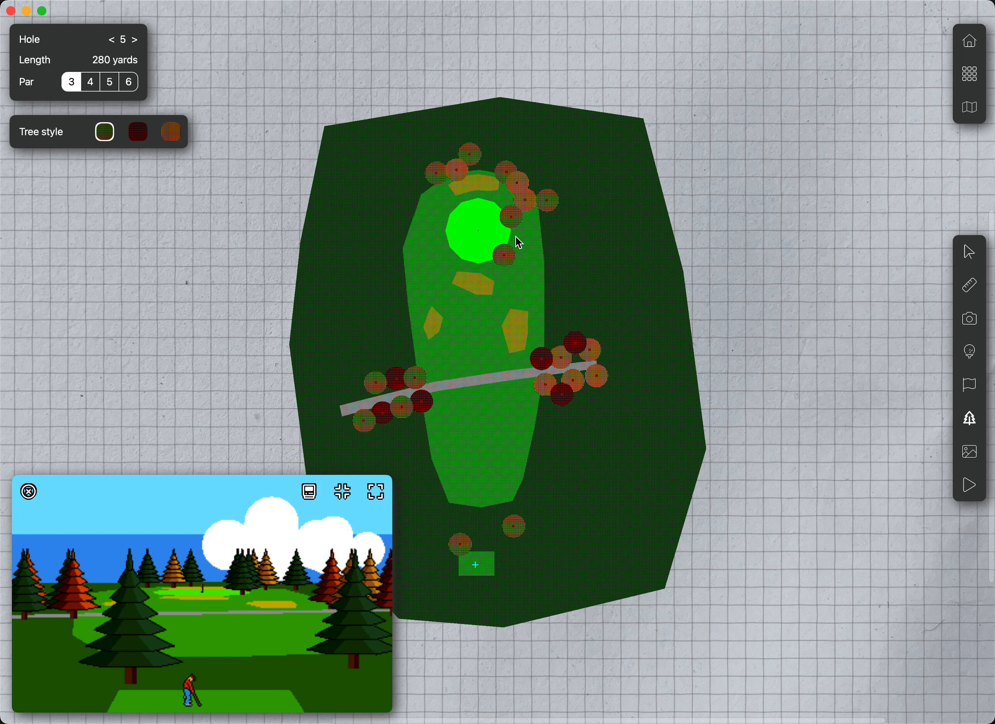
left_click(144, 137)
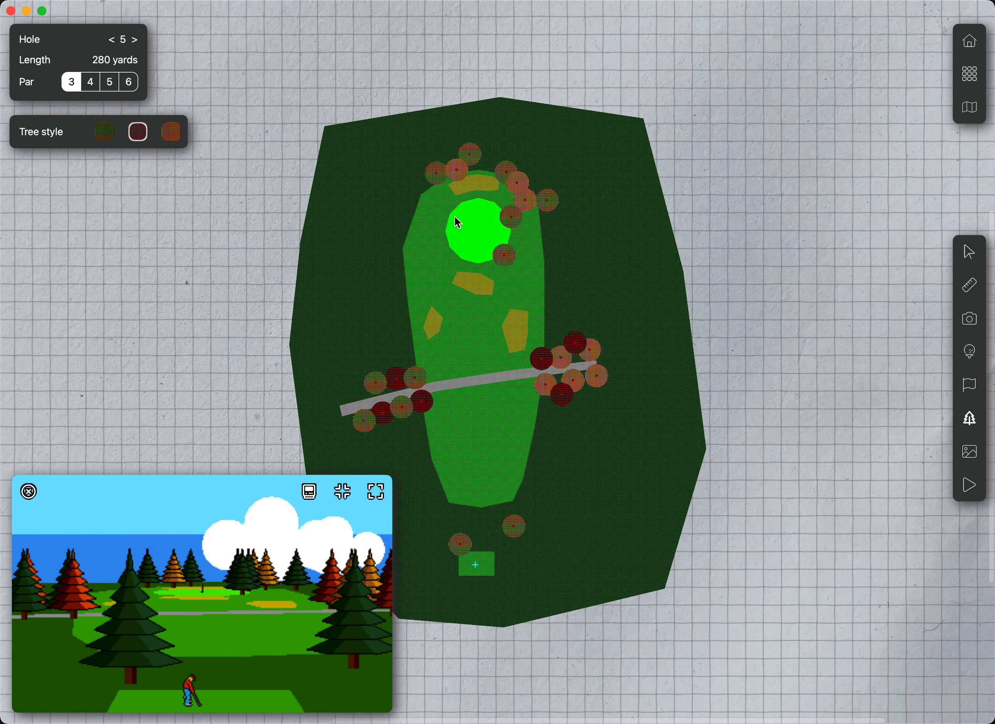
left_click(512, 236)
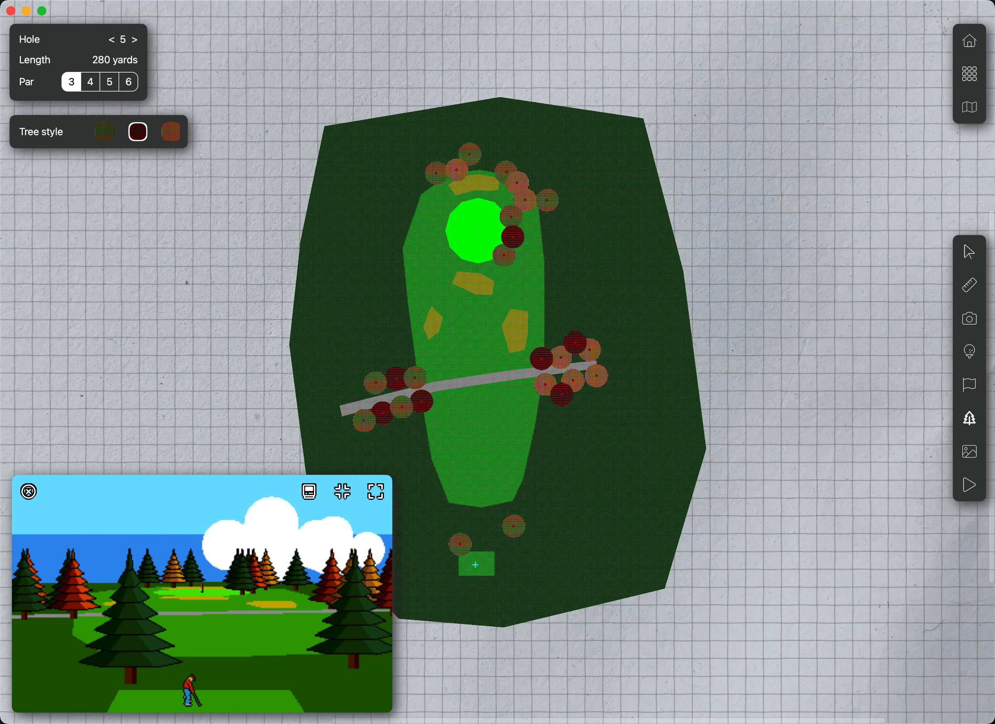
- Draw a narrow water hazard about 20 by 38 yards at the fairway's upper-left edge, beside the green
left_click(969, 452)
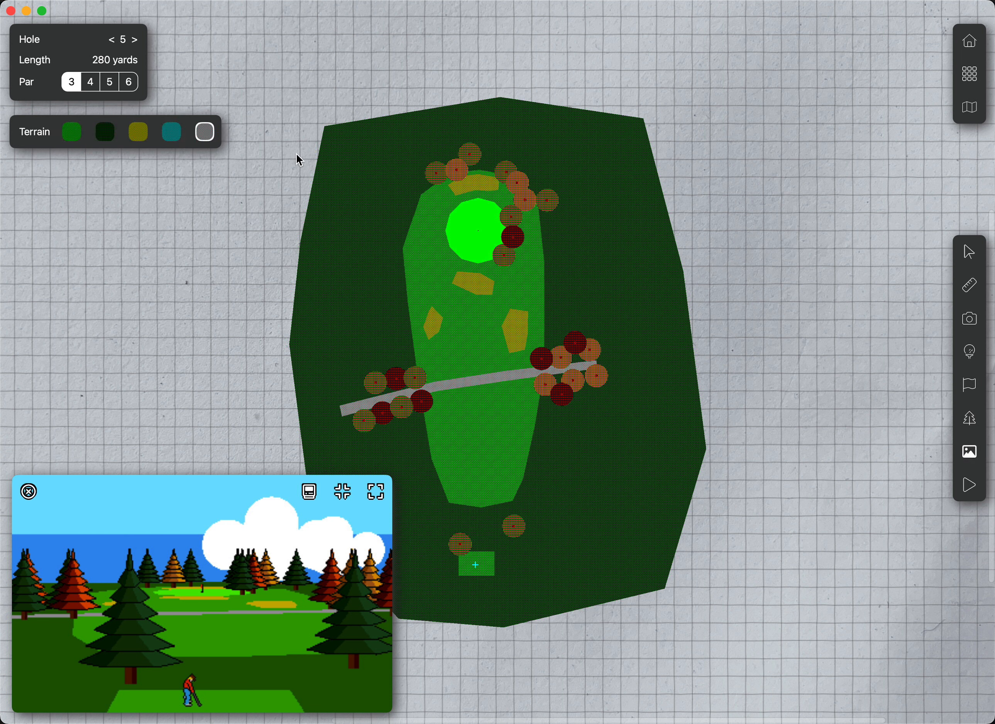
left_click(168, 139)
left_click(423, 224)
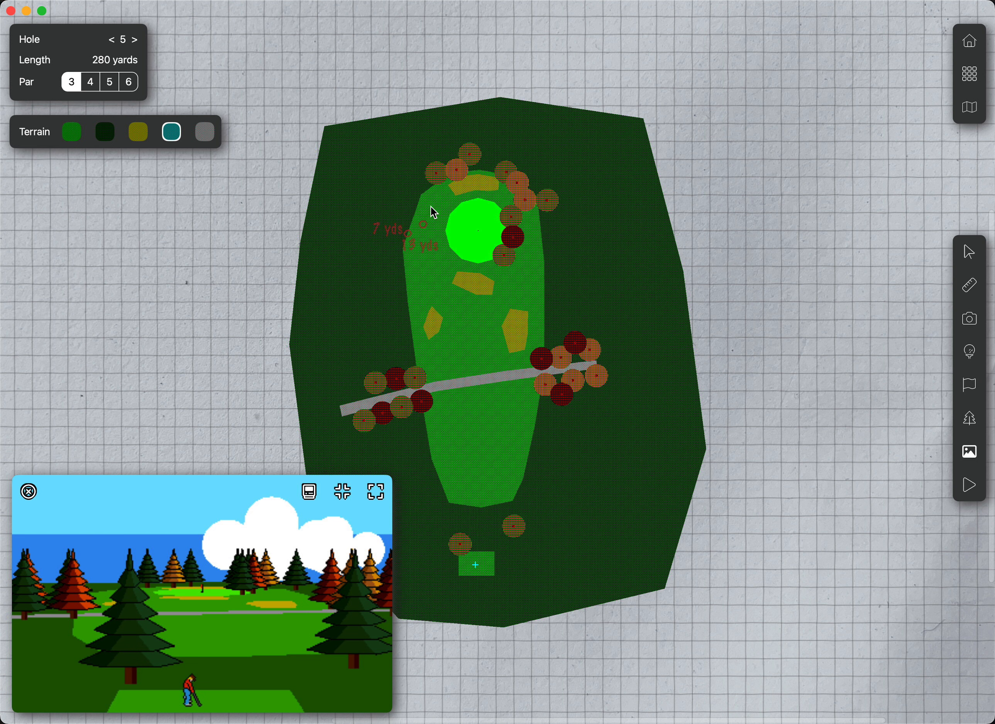
left_click(426, 186)
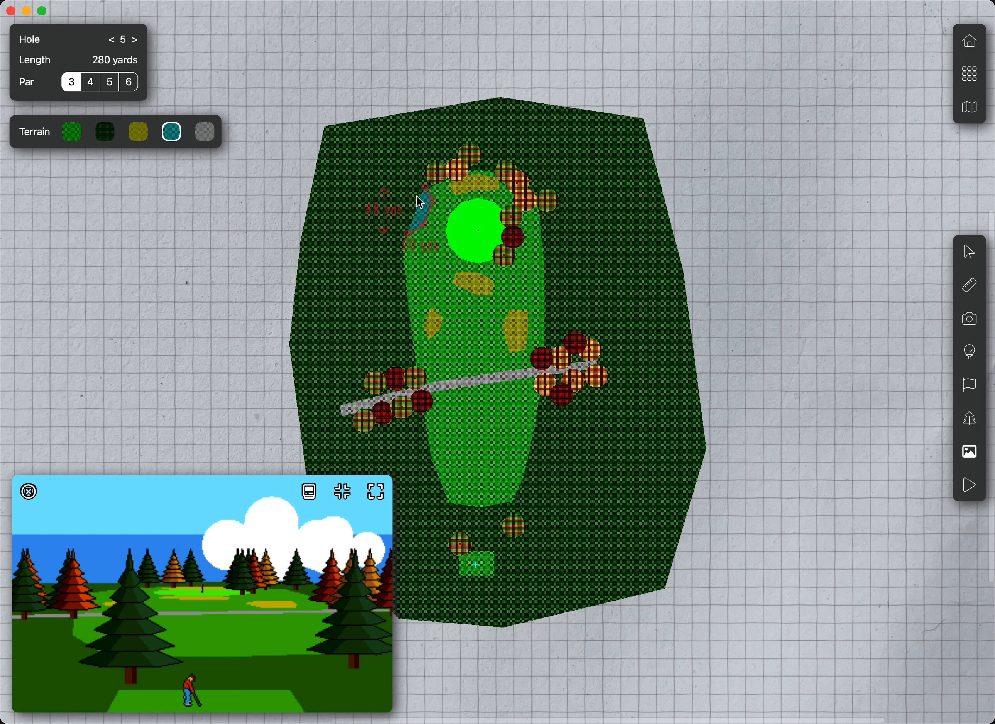
left_click(408, 234)
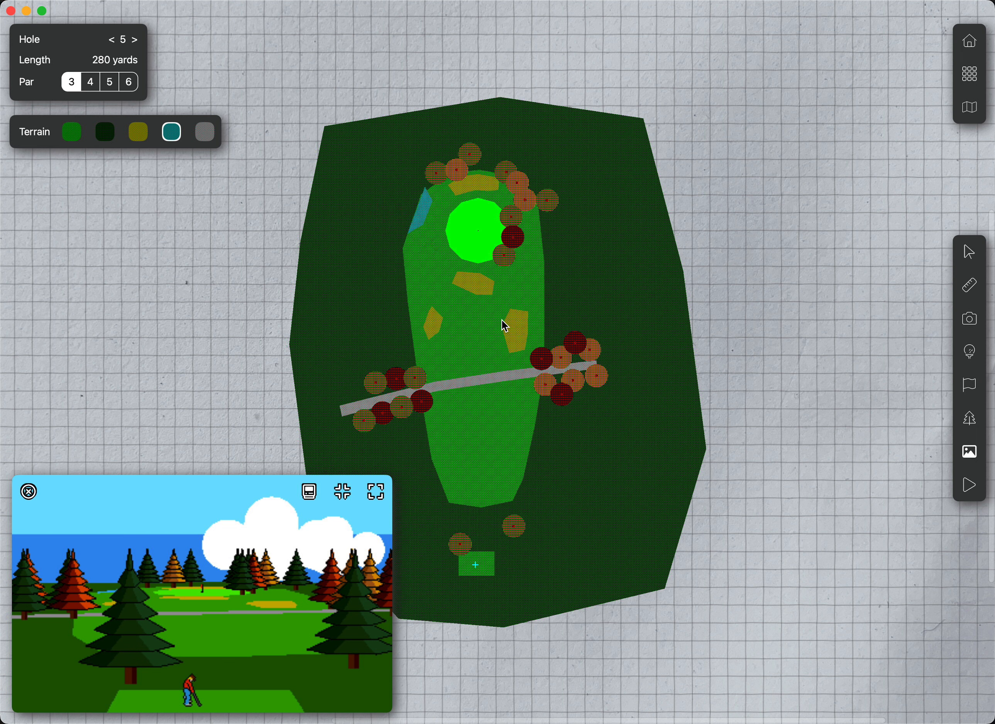
- Adjust the upper corner of the water hazard, shortening the hazard to about 34 yards
left_click(969, 253)
left_click(415, 221)
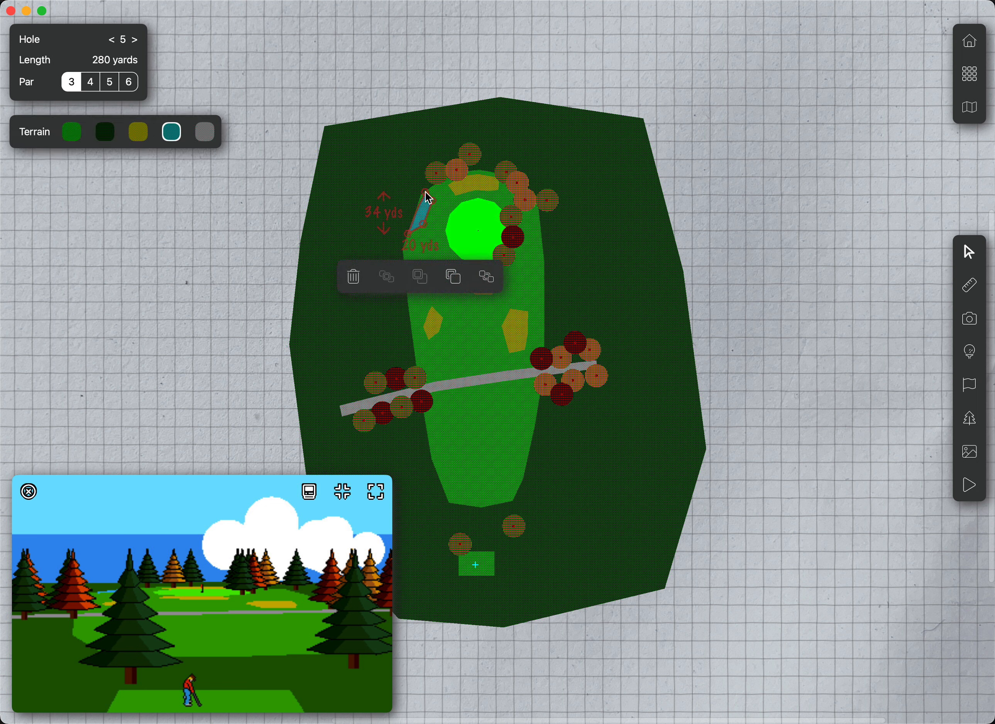
left_click_drag(423, 189, 422, 190)
- Plant five green trees down the fairway's left edge, from the water hazard to just above the path
left_click(963, 425)
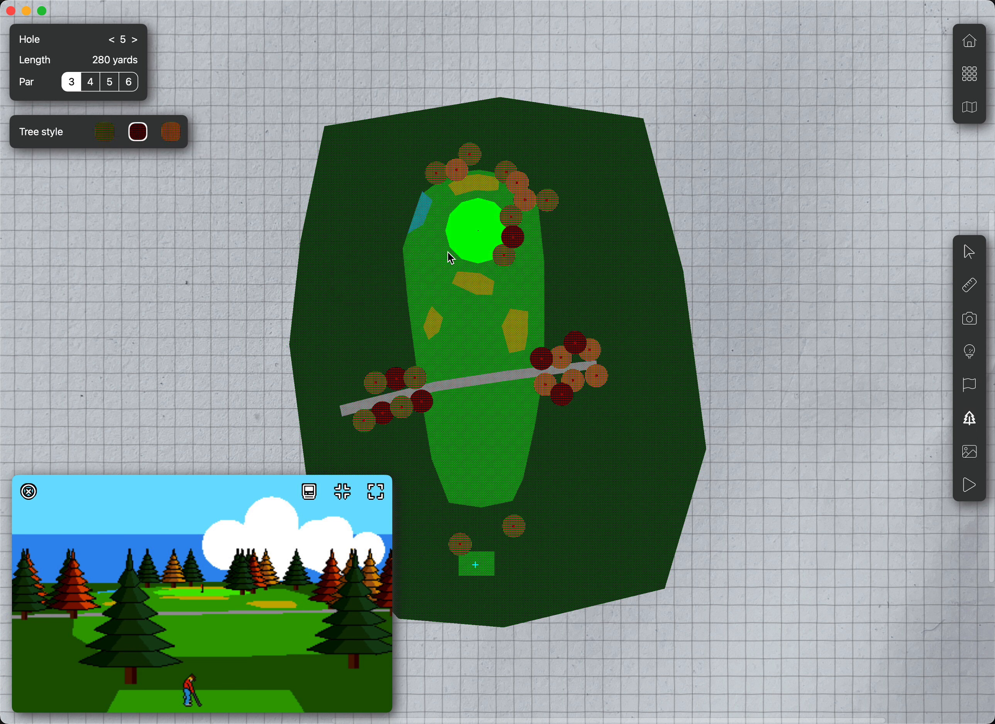
left_click(110, 133)
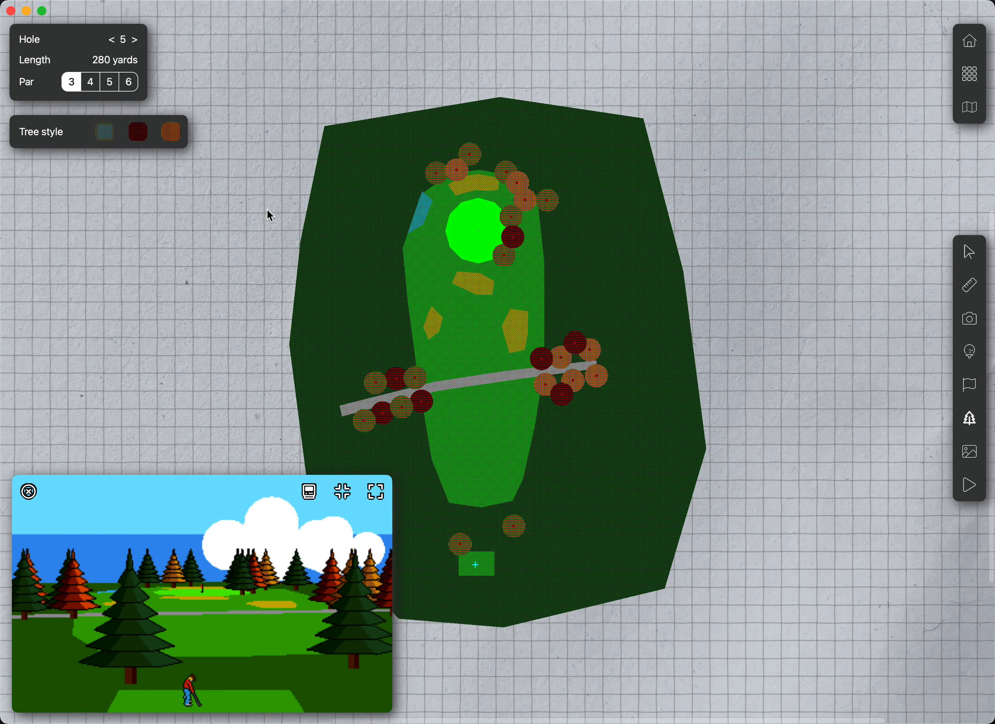
left_click(419, 190)
left_click(407, 218)
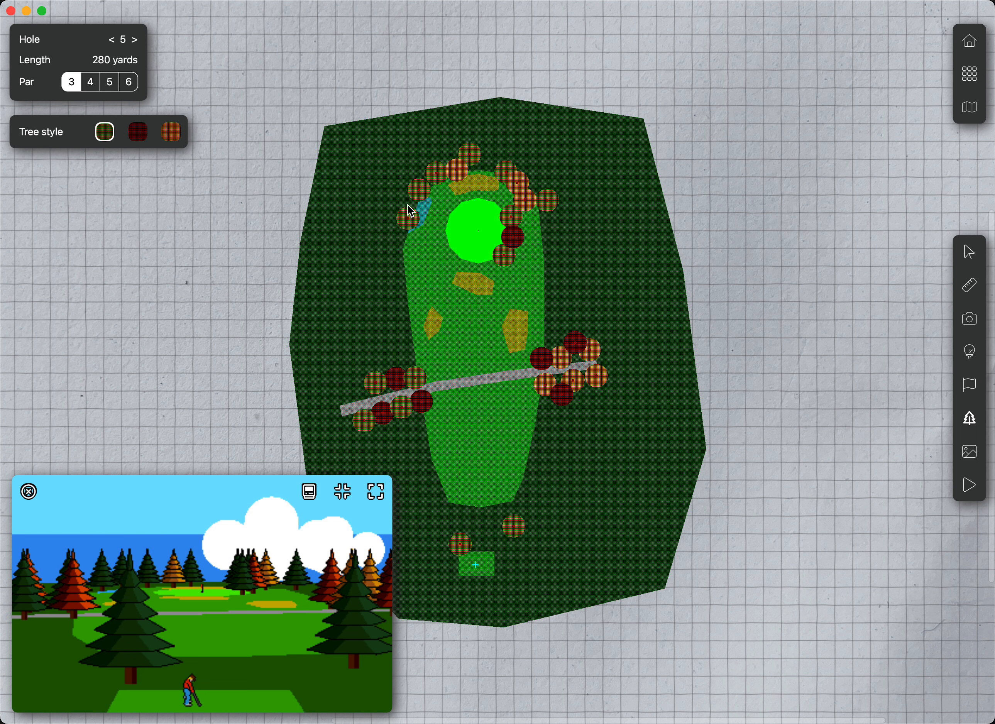
left_click(402, 257)
left_click(405, 293)
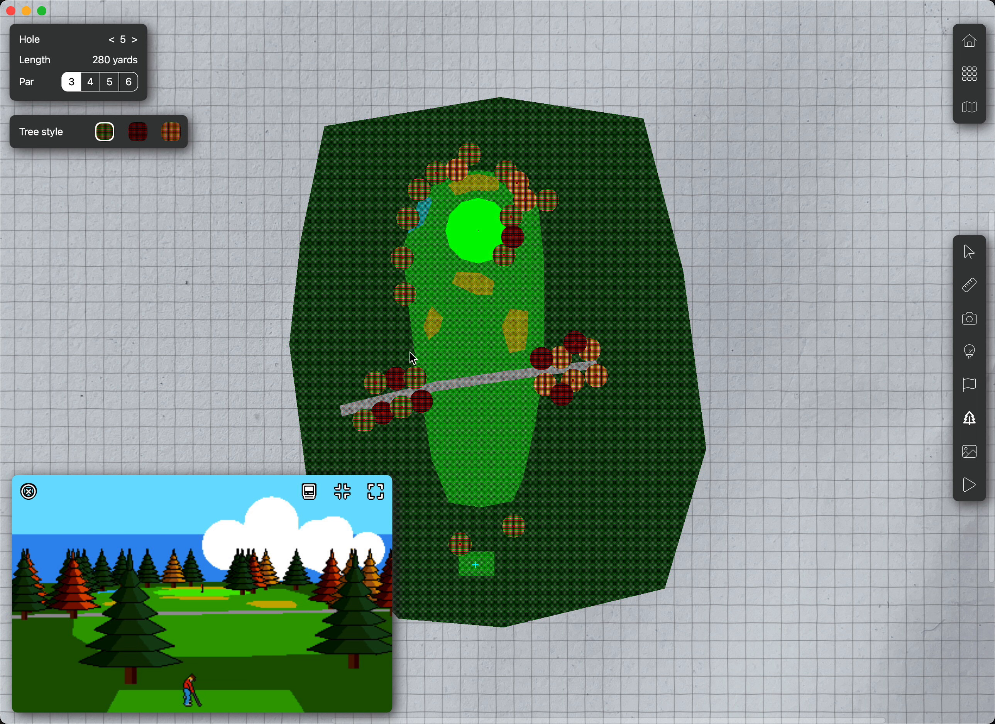
left_click(409, 340)
- Add three orange trees left of the water hazard, two above the left bunker, and one green tree left of that bunker
left_click(171, 131)
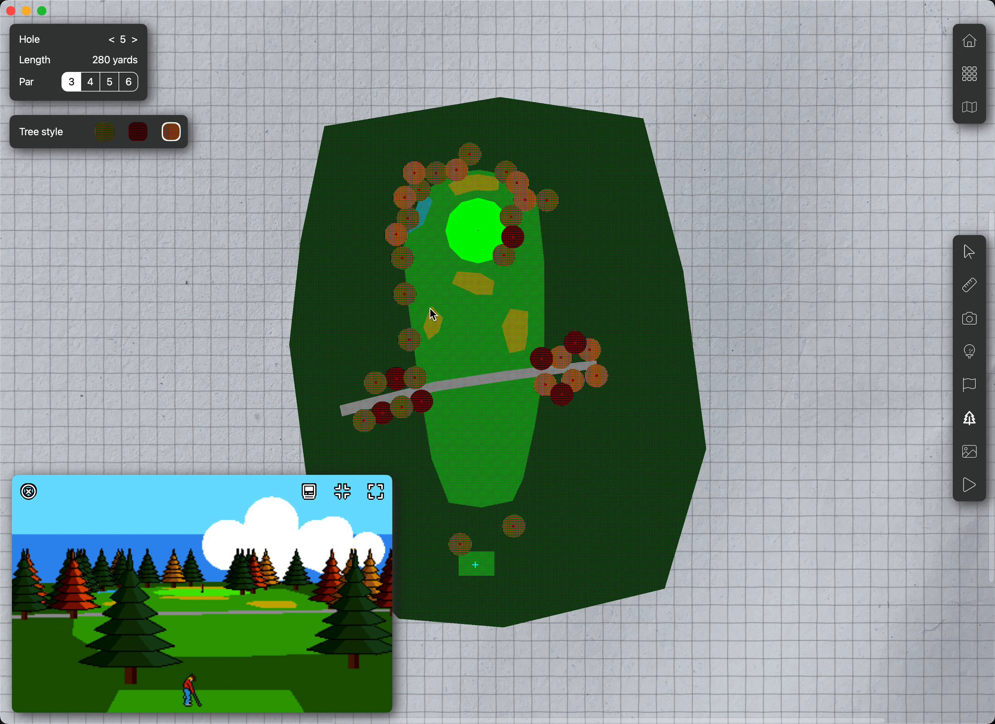
left_click(421, 313)
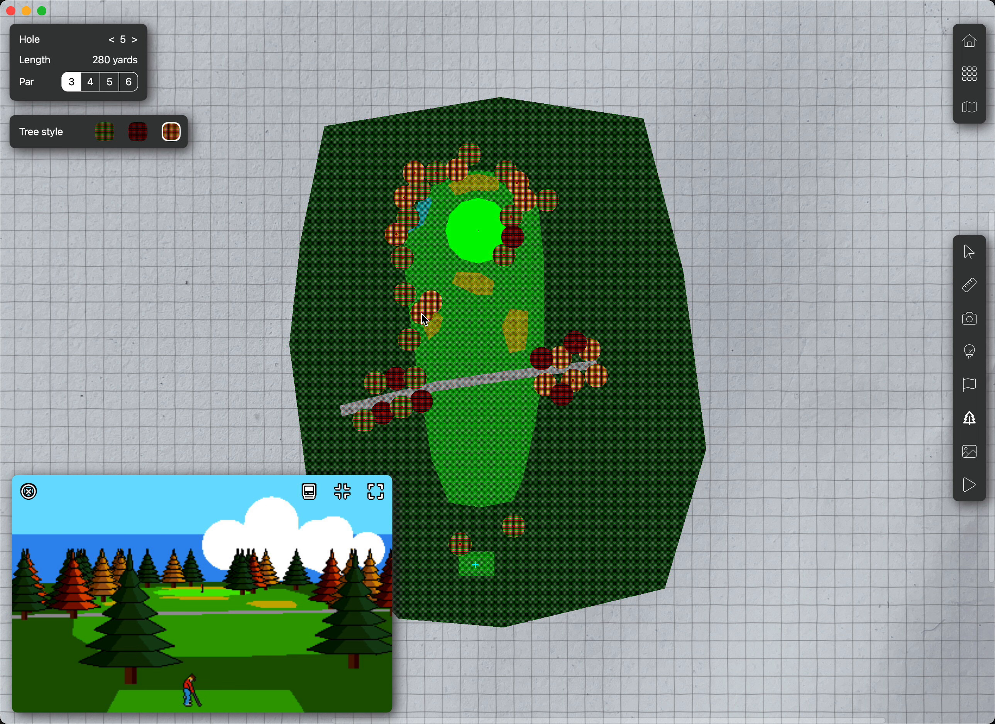
left_click(102, 136)
- Add six dark red trees among the trees behind the green and left of the water hazard
left_click(142, 132)
left_click(492, 153)
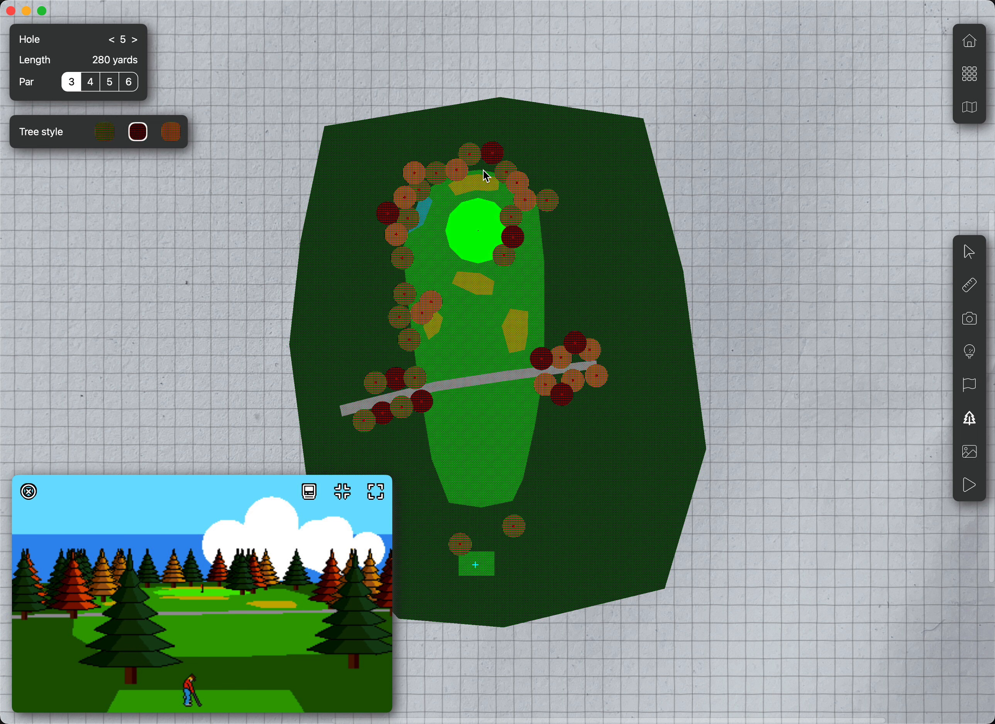
left_click(484, 168)
left_click(538, 184)
left_click(521, 157)
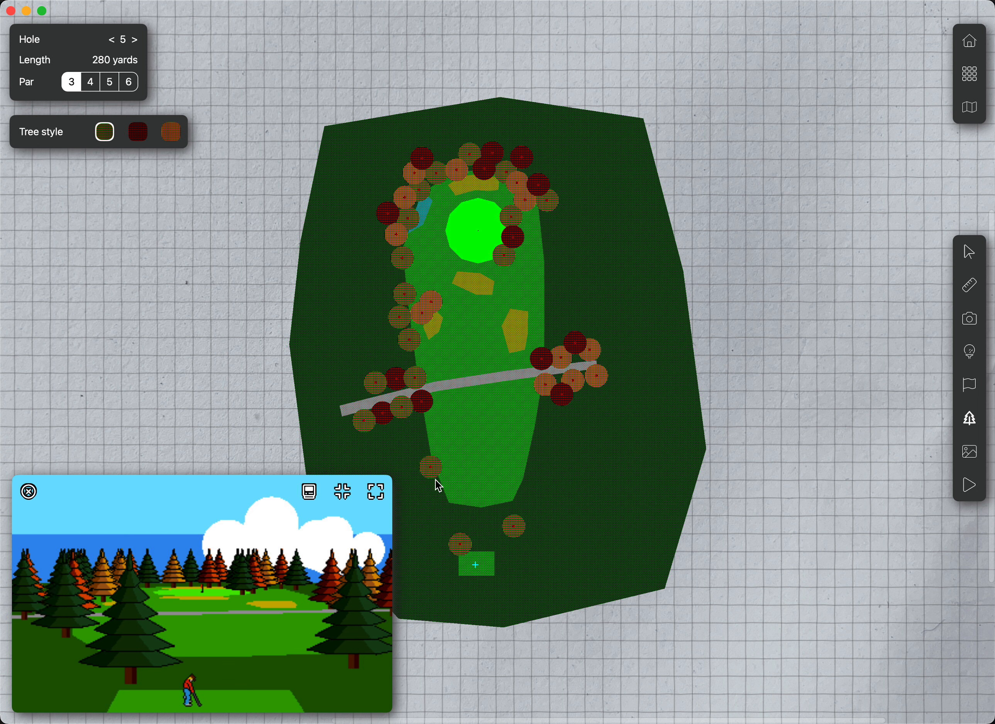
- Plant four green trees along the lower fairway edges and four around the tee, plus three dark red trees behind the tee
left_click(442, 490)
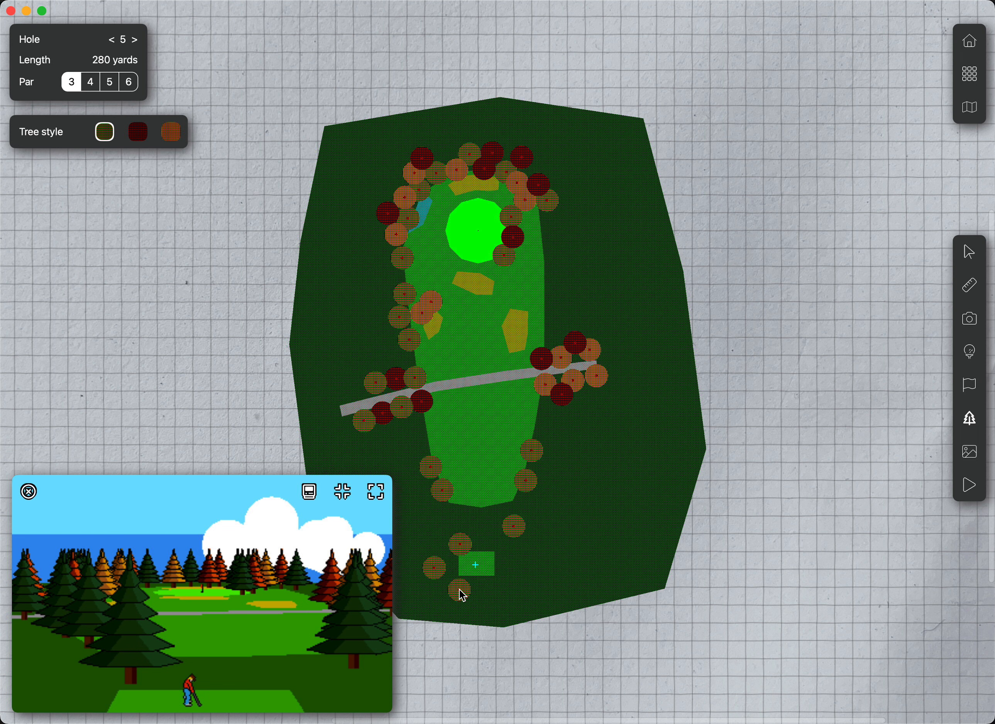
left_click(530, 563)
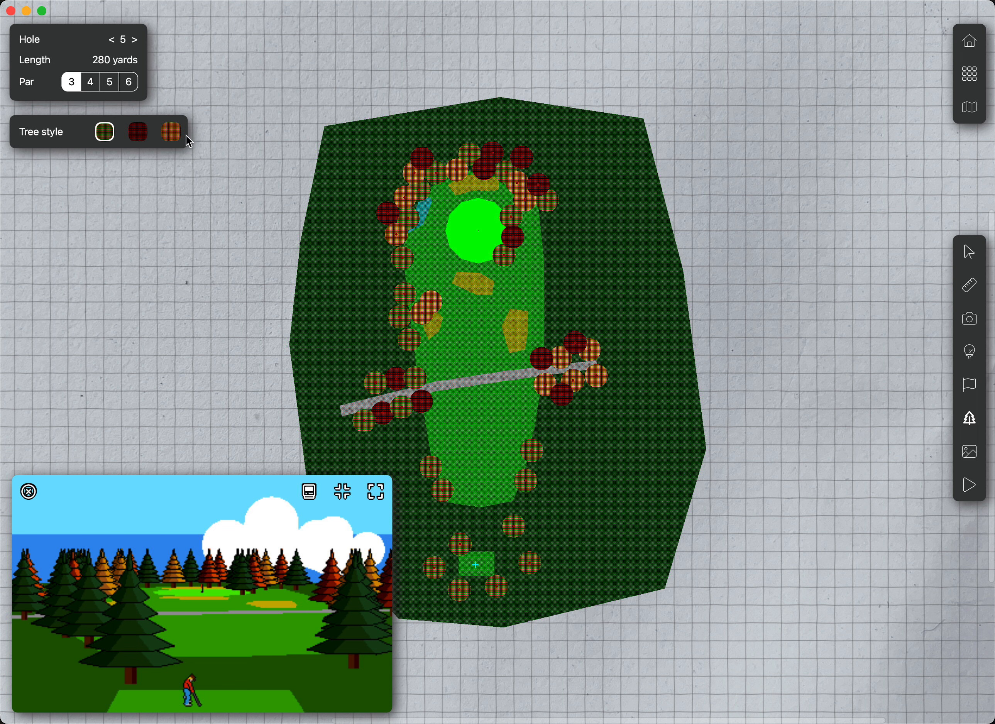
left_click(130, 131)
left_click(431, 587)
left_click(523, 586)
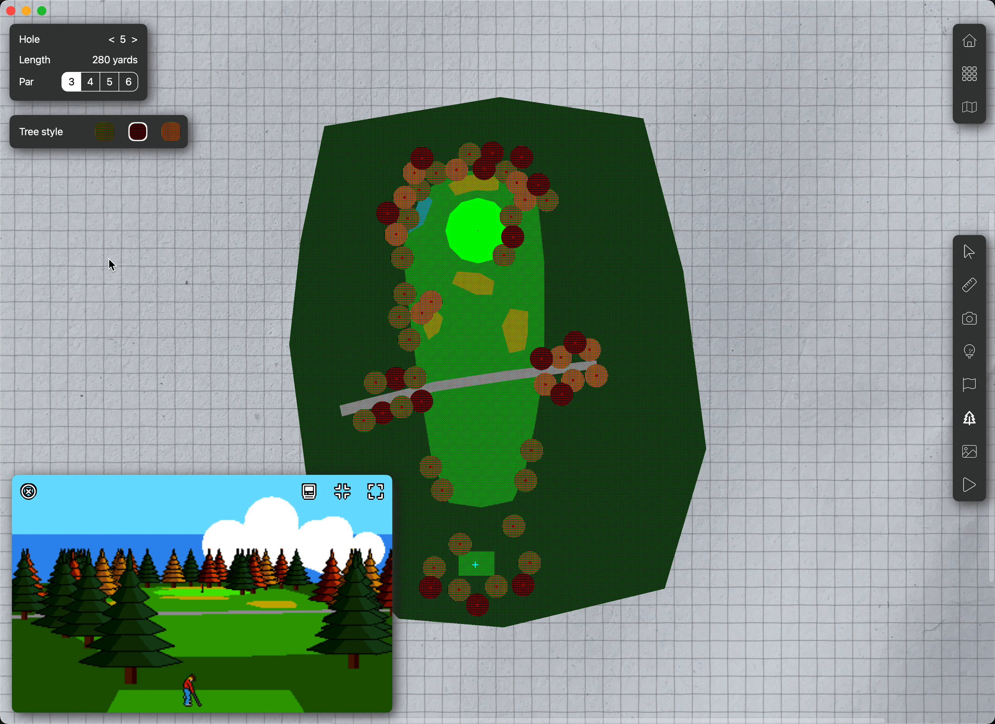
- Plant one green and one orange tree behind the tee, and change that green tree's style to orange
left_click(106, 132)
left_click(173, 134)
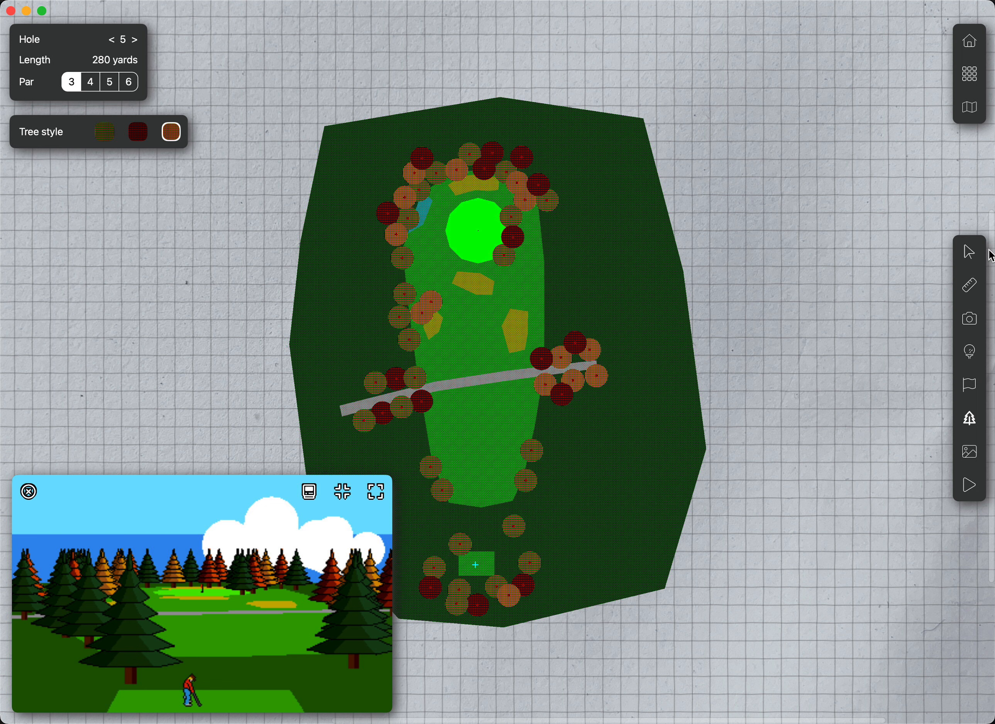
left_click(969, 253)
left_click(458, 600)
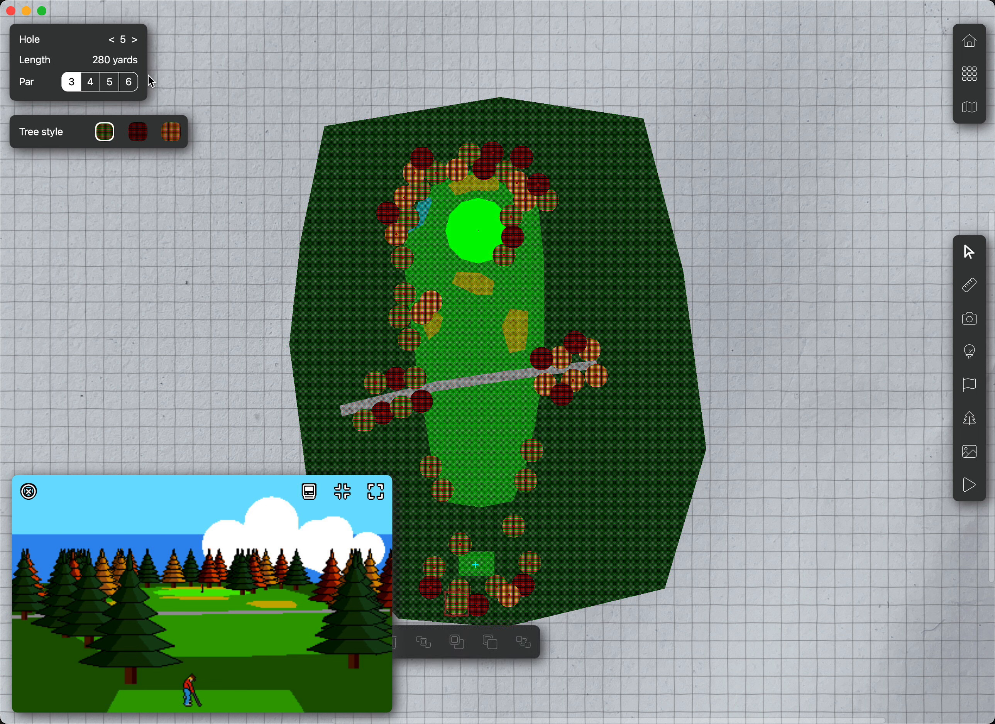
left_click(171, 133)
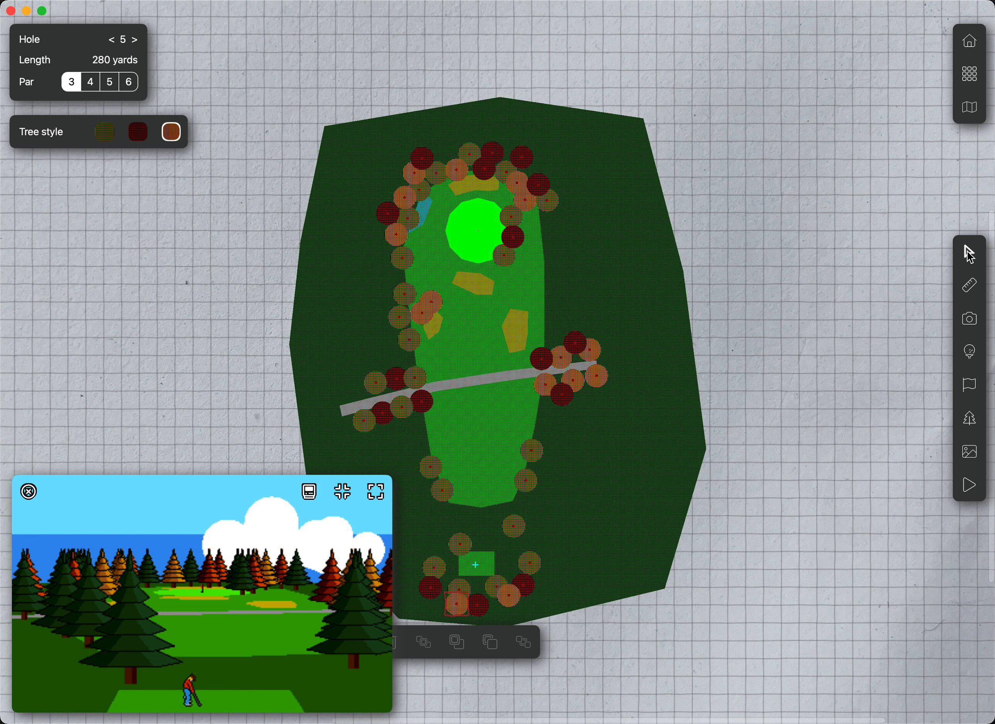
- Preview the hole from the bunker behind the green and from the tee
left_click(970, 321)
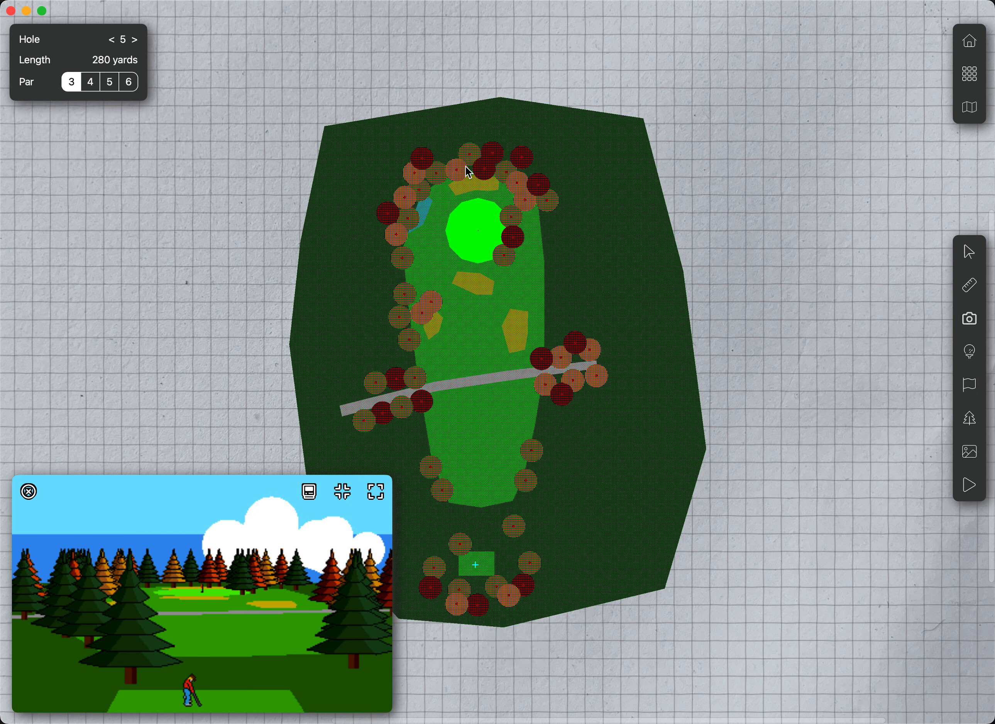
left_click(475, 187)
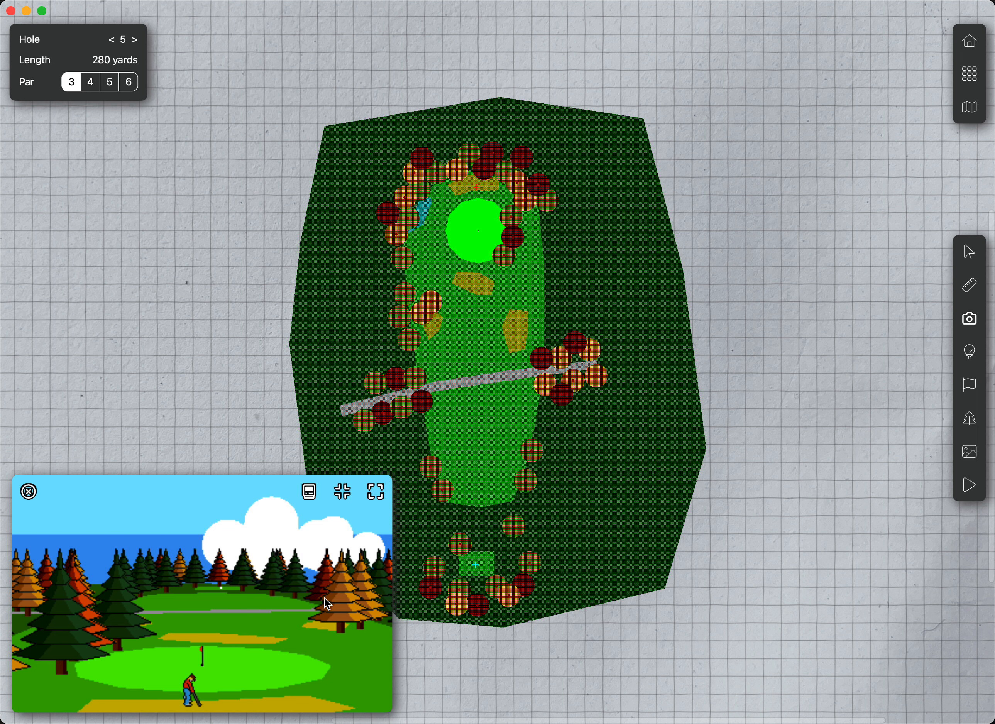
left_click(479, 571)
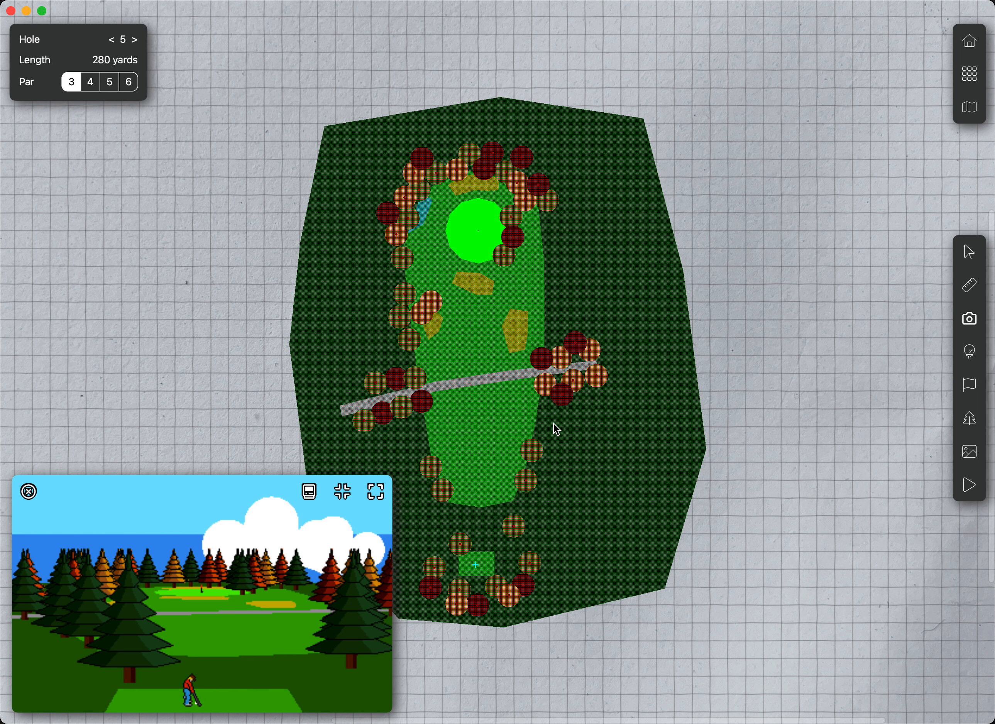
- Plant a single green tree inside the lower fairway, right of centre and just below the path
left_click(972, 421)
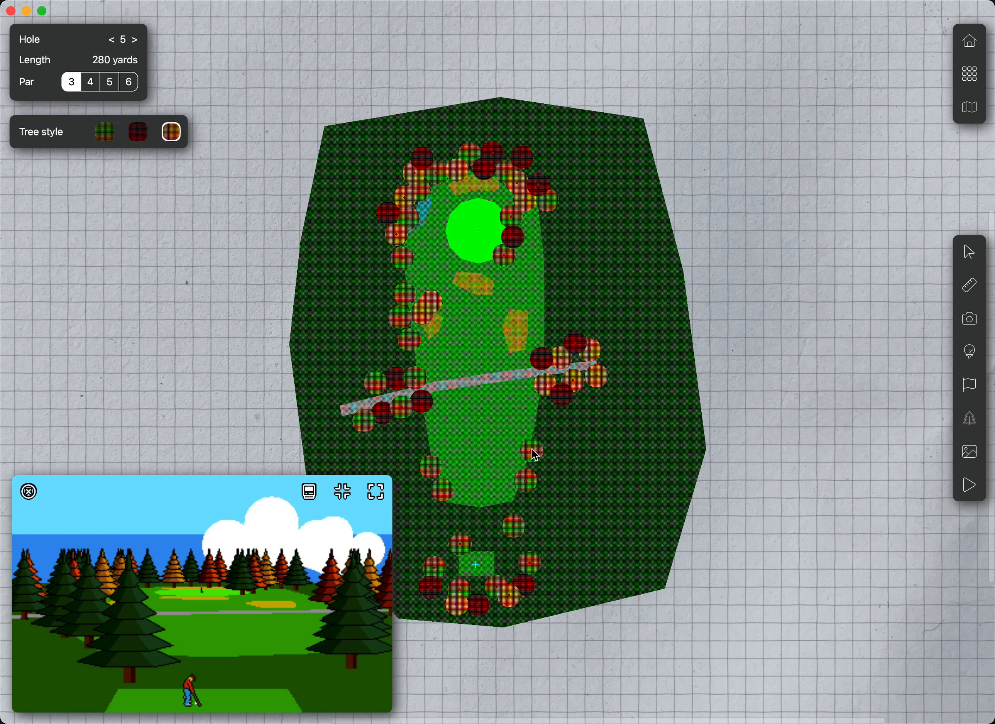
left_click(104, 133)
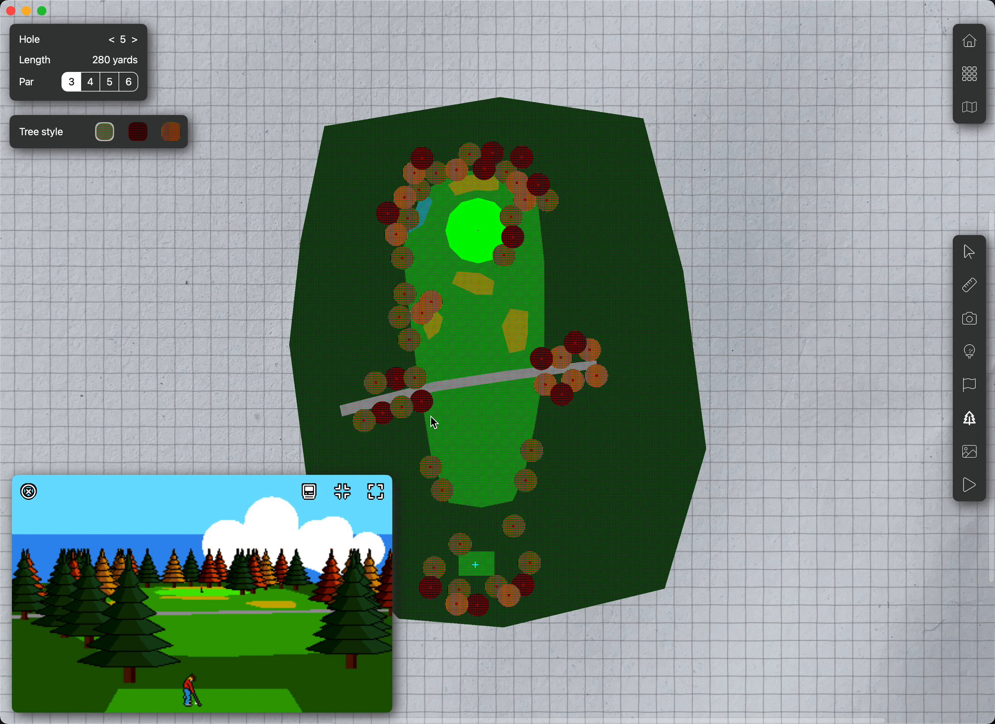
left_click(501, 435)
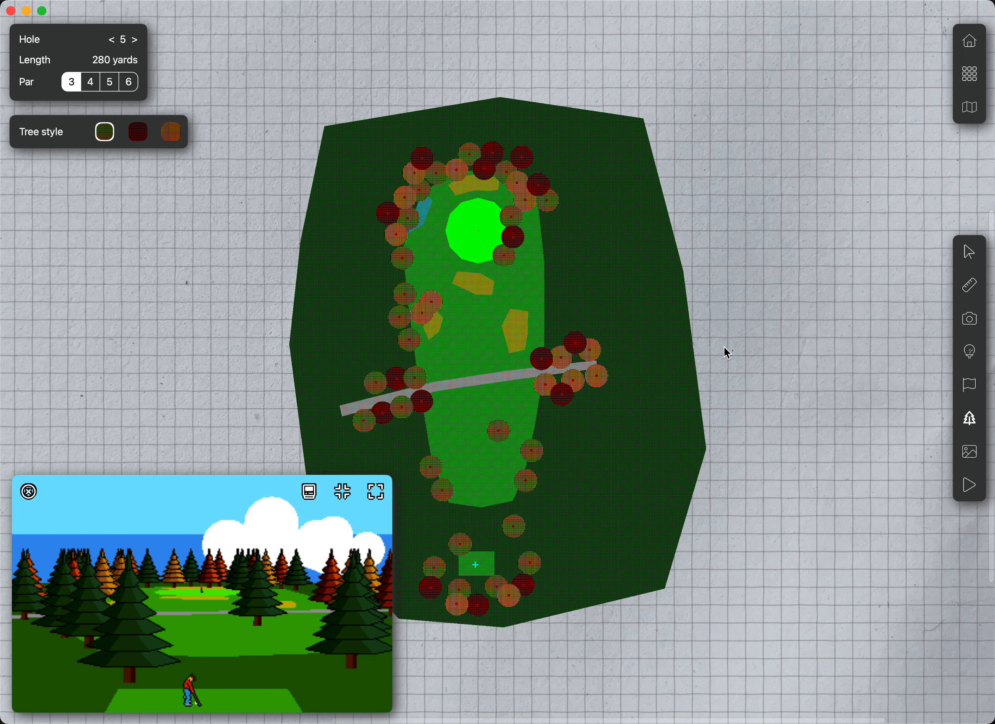
- Move the single green tree inside the lower fairway up toward the fairway's right edge, try the orange style on it, and restore green
left_click(969, 252)
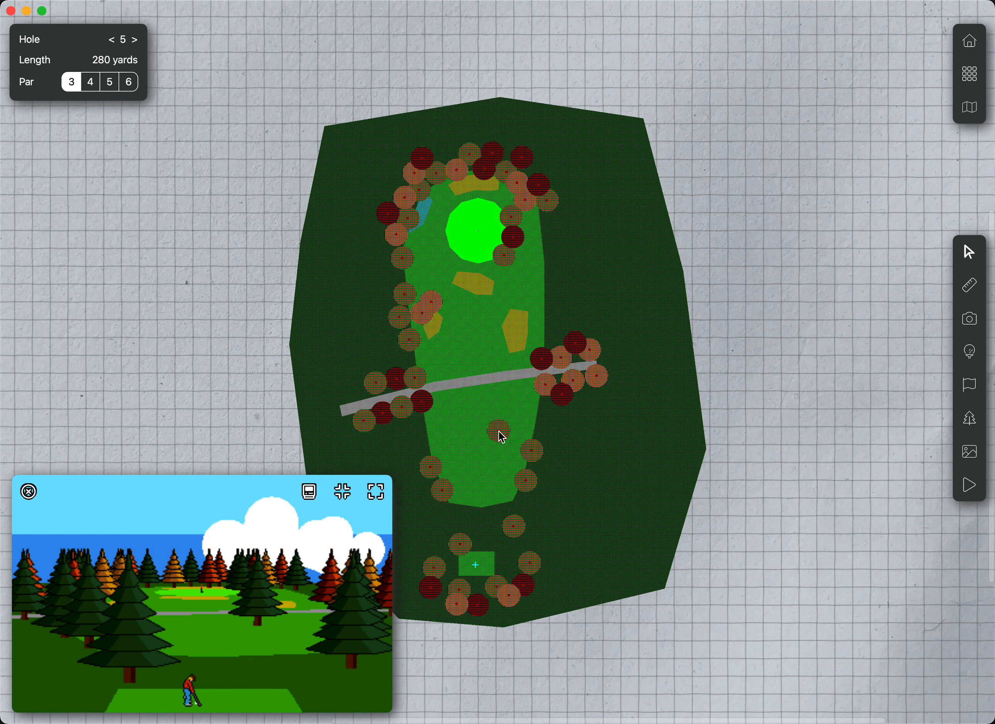
mouse_move(501, 436)
left_mouse_down()
mouse_move(502, 422)
mouse_move(518, 425)
left_mouse_up()
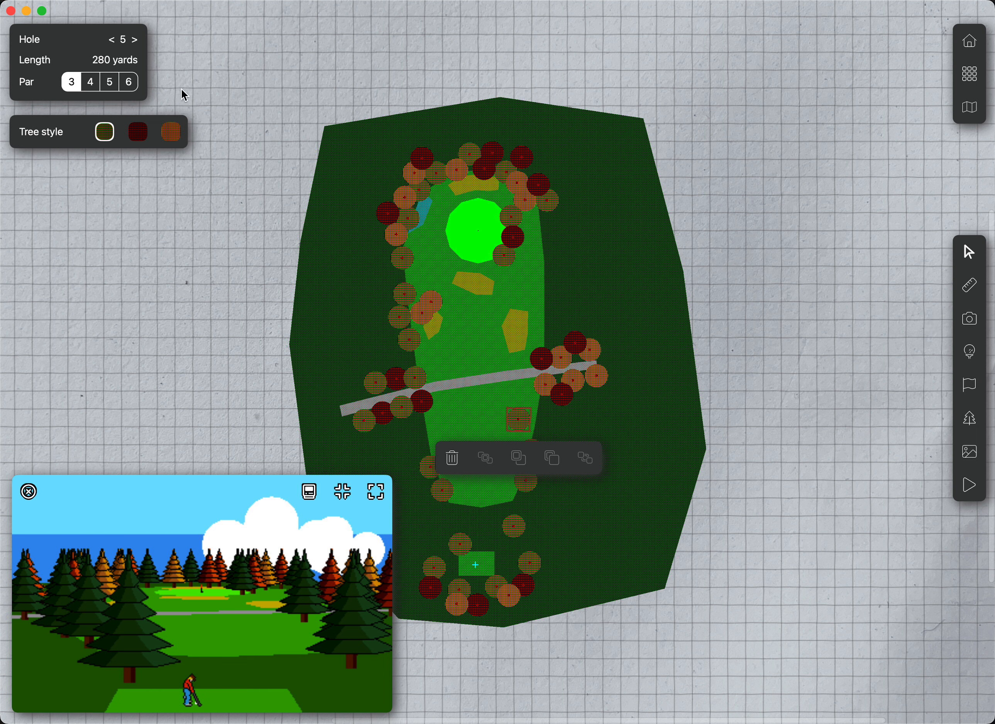
left_click(172, 134)
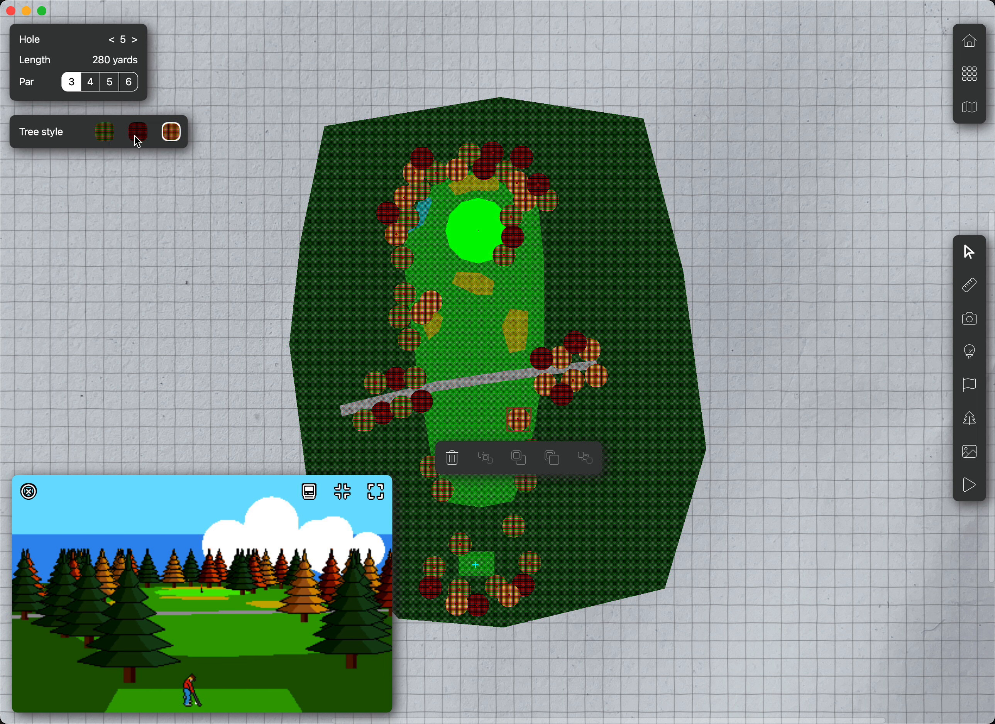
left_click(101, 134)
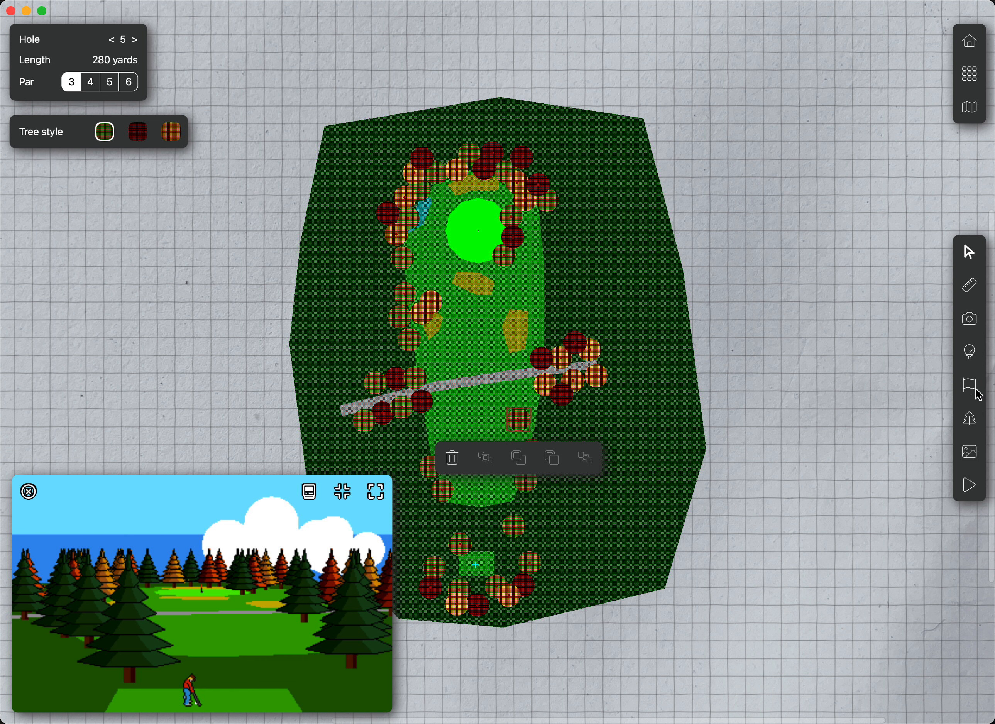
- Plant one orange and one dark red tree along the lower fairway's right edge, just below the path
left_click(971, 421)
left_click(172, 134)
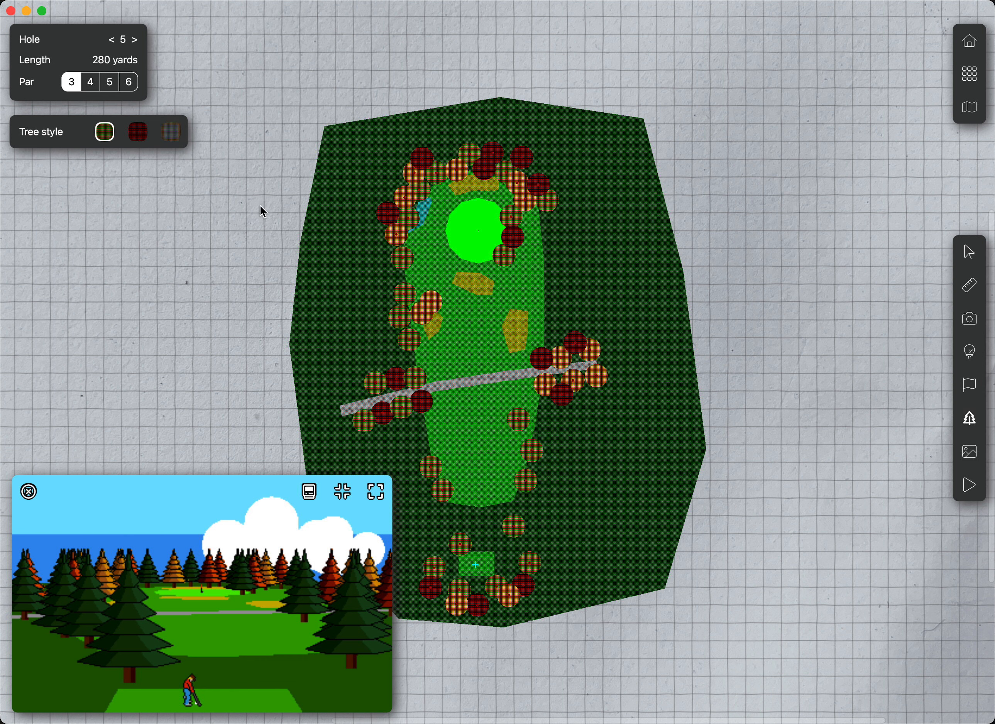
left_click(538, 411)
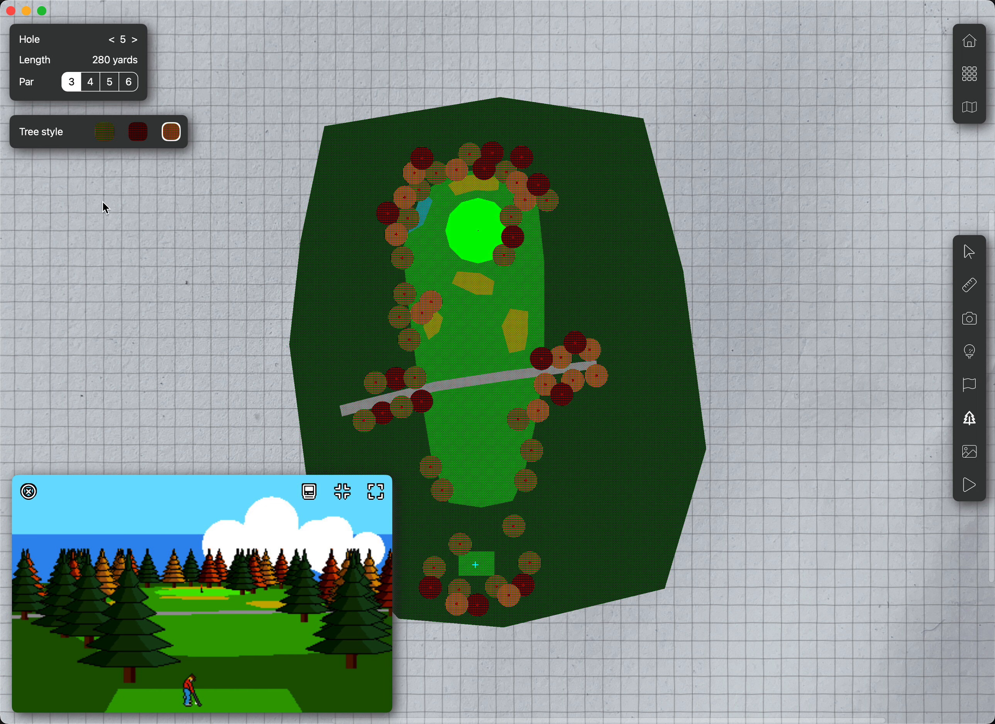
left_click(138, 134)
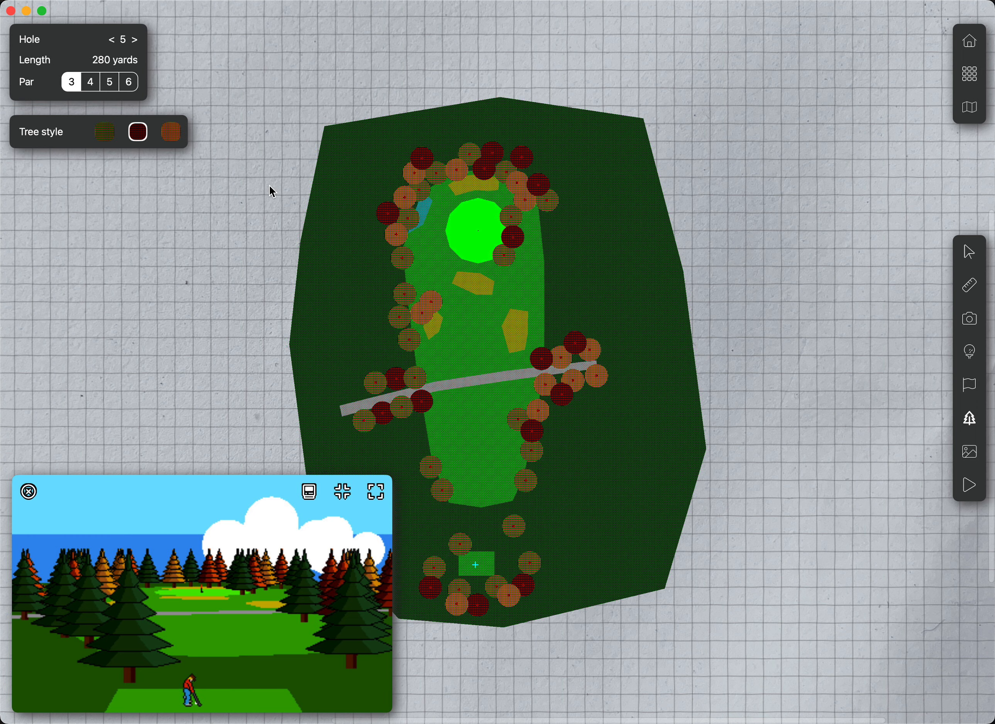
- Draw a separate dark green rough area about 340 yards wide and 115 yards deep, beyond the far end of the hole
scroll(734, 203, "up", 8)
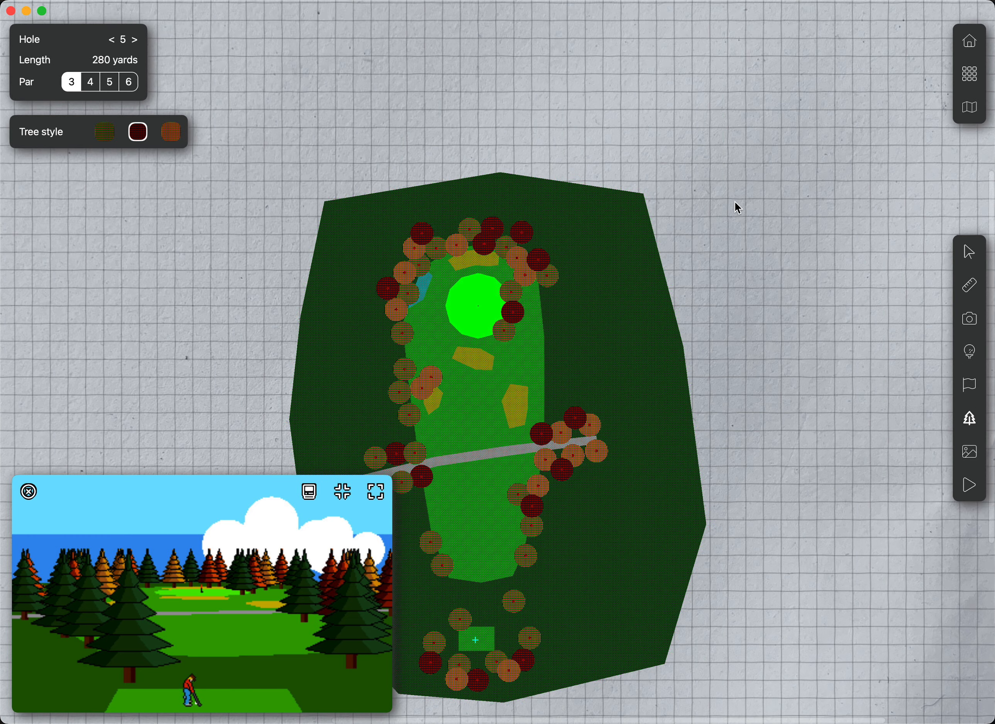
scroll(735, 204, "down", 4)
scroll(740, 217, "down", 2)
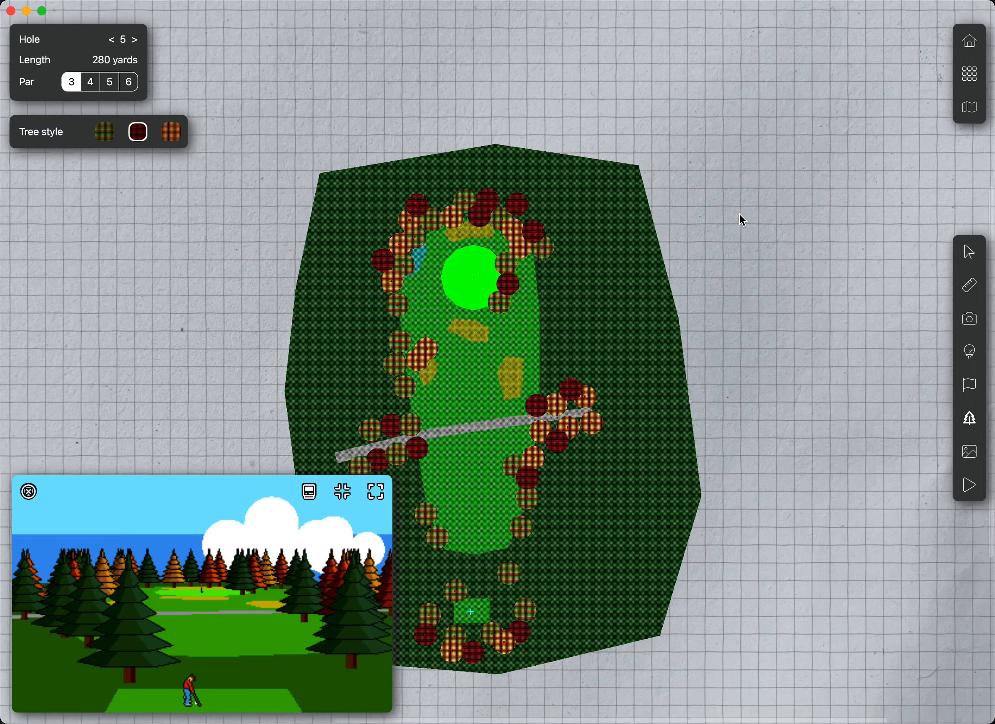
scroll(739, 219, "up", 4)
scroll(736, 217, "left", 1)
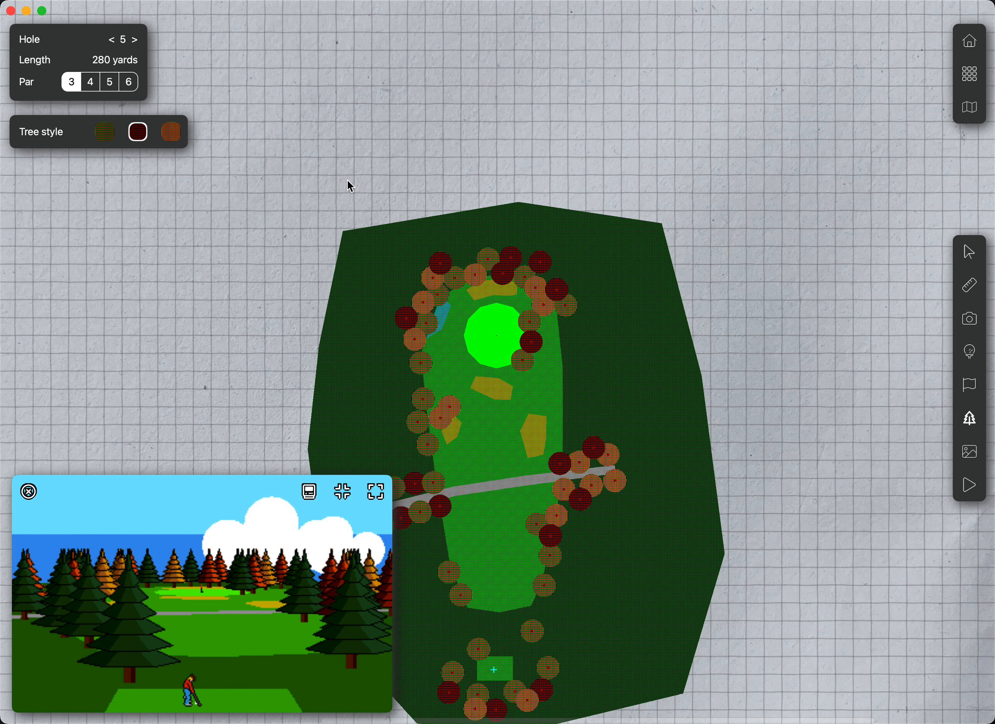
left_click(970, 451)
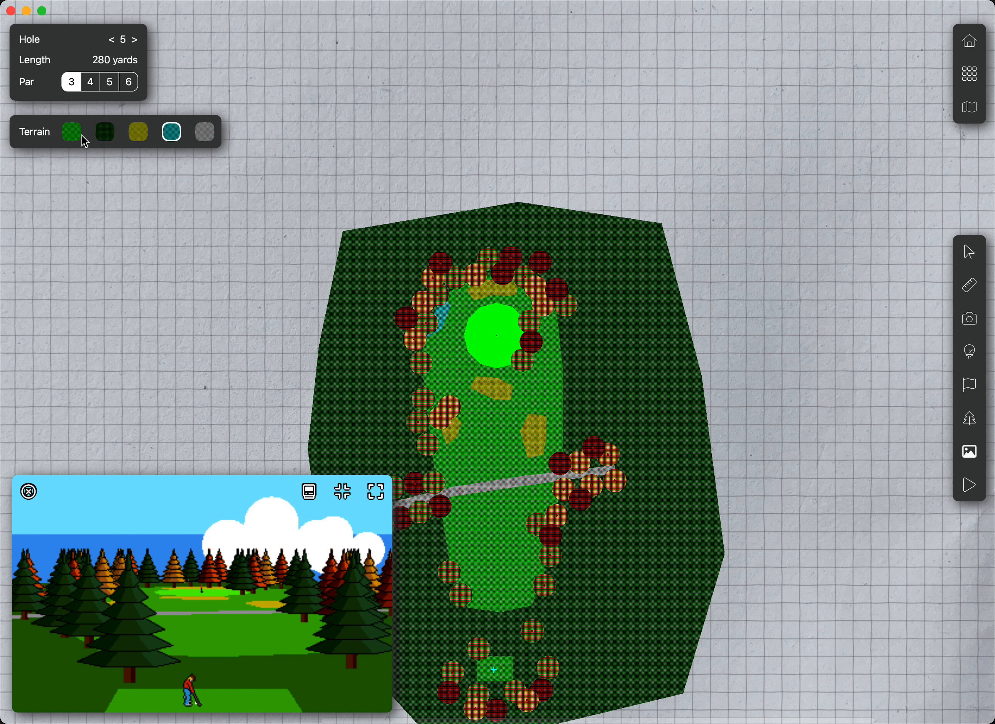
left_click(105, 134)
scroll(398, 119, "up", 5)
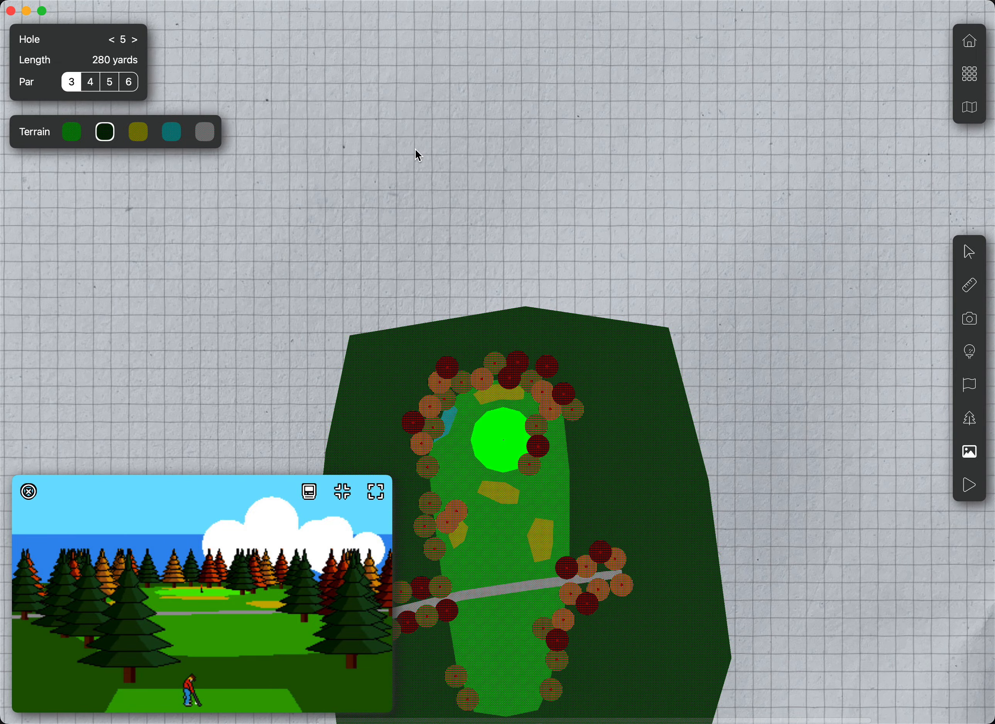
left_click(509, 180)
left_click(690, 151)
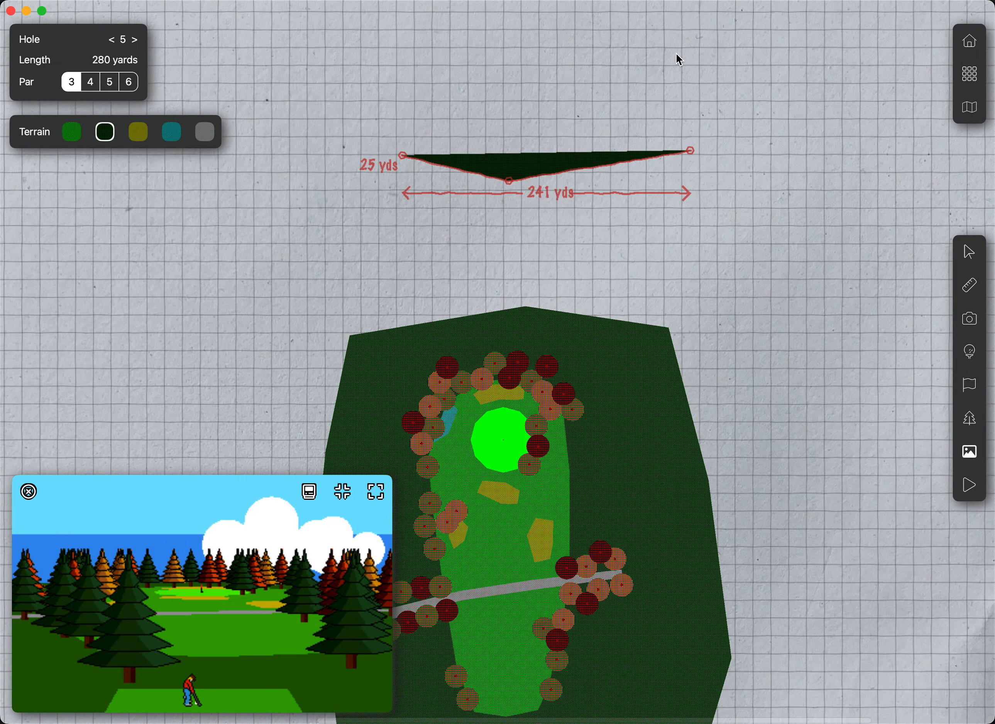
left_click(668, 52)
left_click(287, 43)
left_click(285, 175)
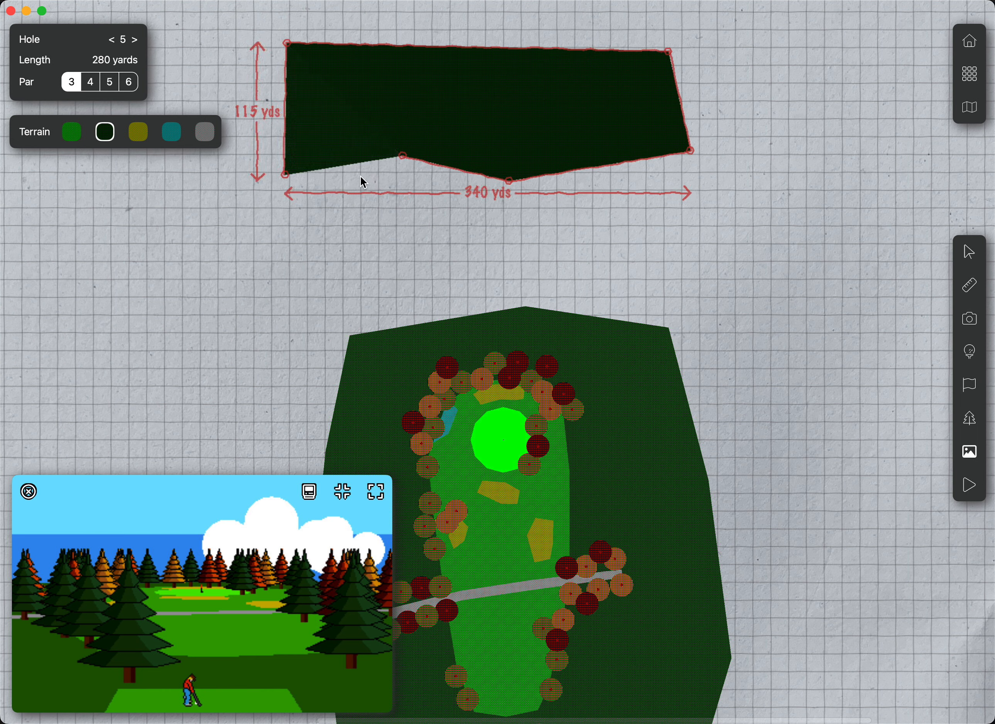
left_click(403, 155)
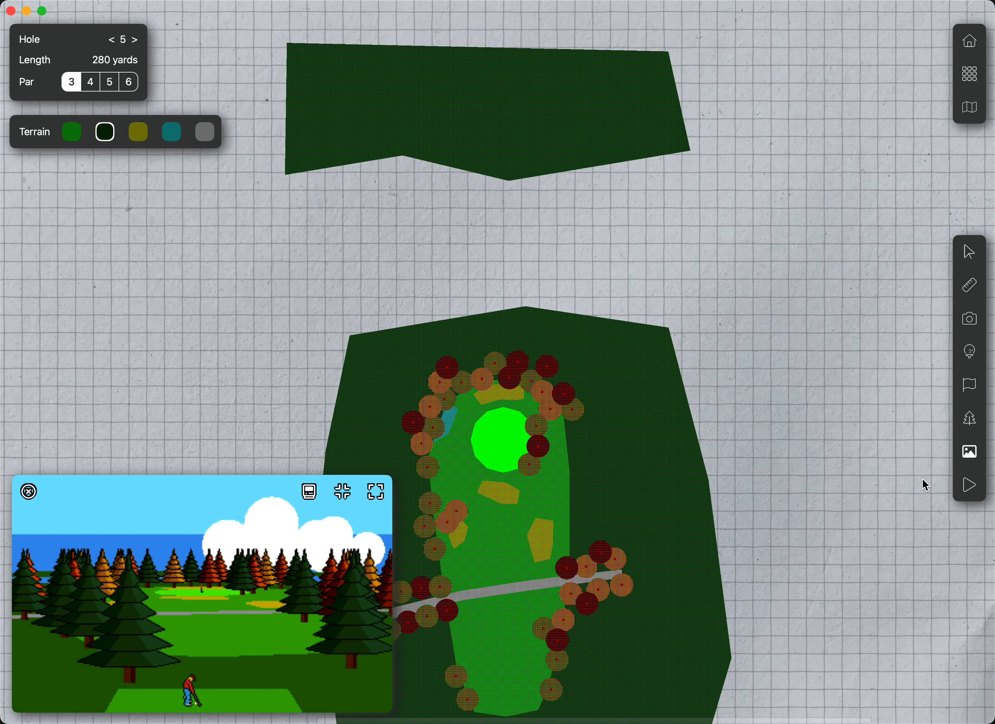
- Plant fourteen green trees scattered across the middle of the separate rough area beyond the hole
left_click(970, 419)
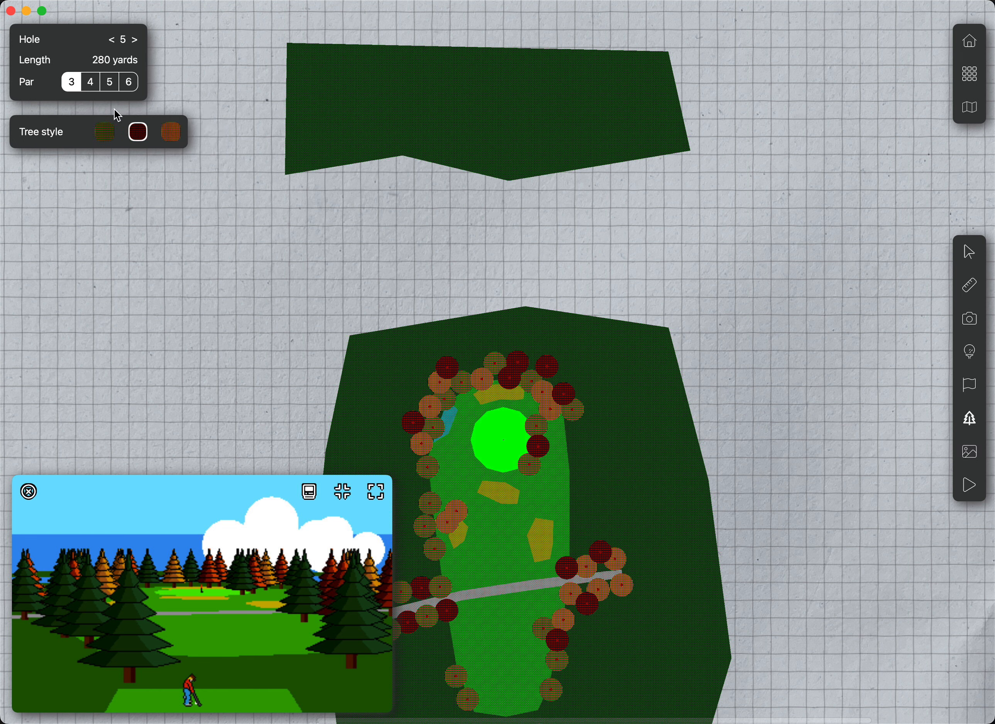
left_click(105, 132)
left_click(413, 67)
left_click(394, 84)
left_click(420, 92)
left_click(468, 80)
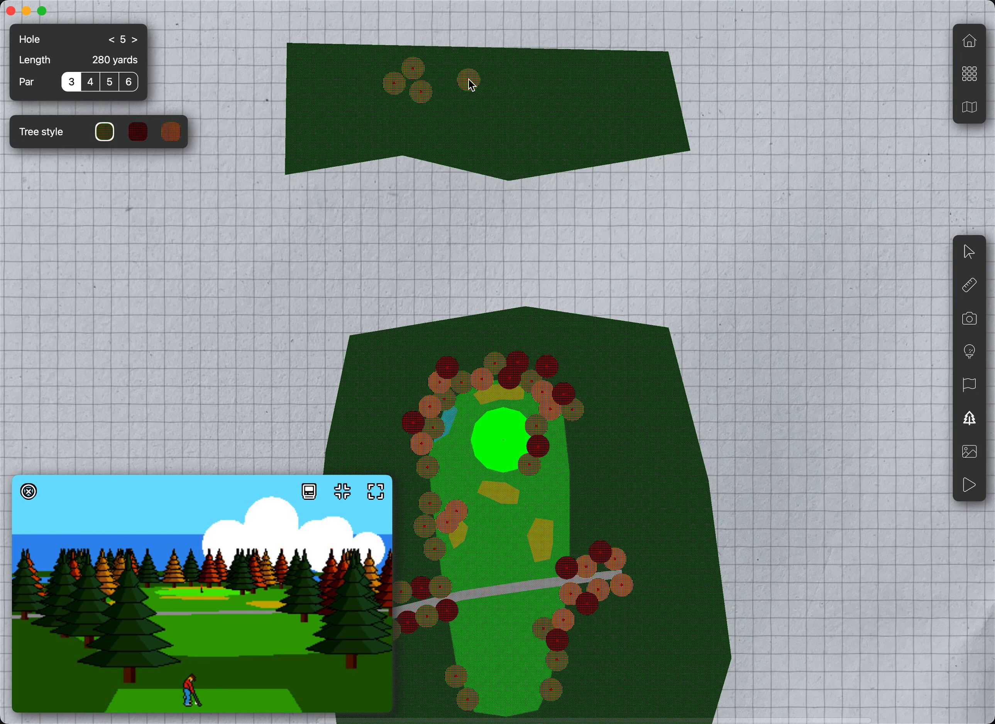
left_click(454, 108)
left_click(495, 110)
left_click(526, 86)
left_click(509, 64)
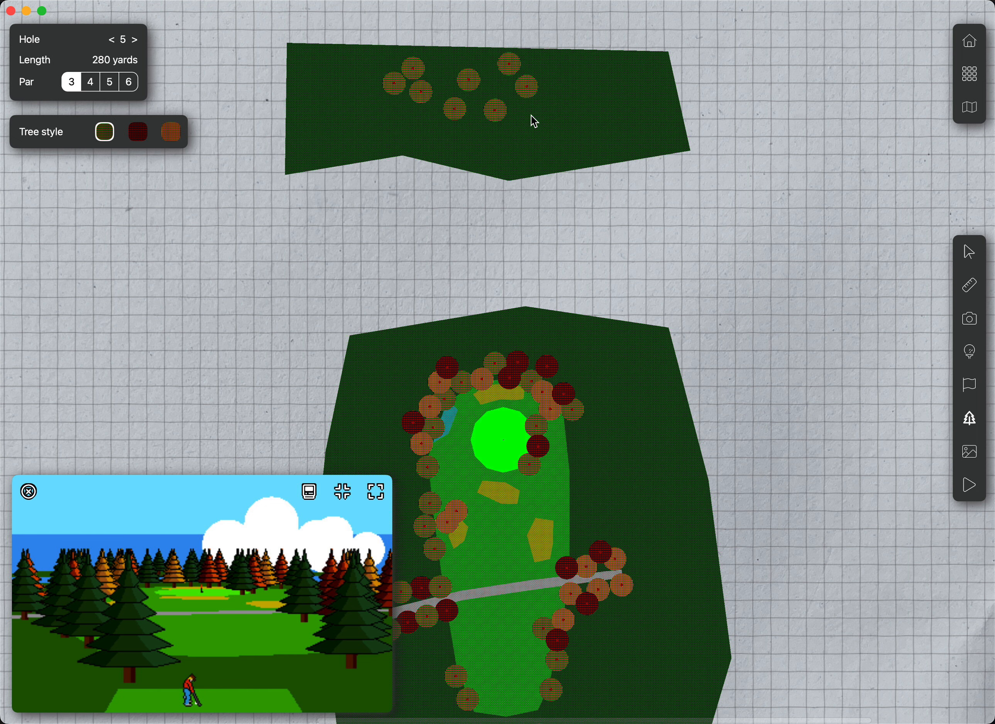
left_click(531, 116)
left_click(581, 94)
left_click(567, 128)
left_click(618, 121)
left_click(581, 68)
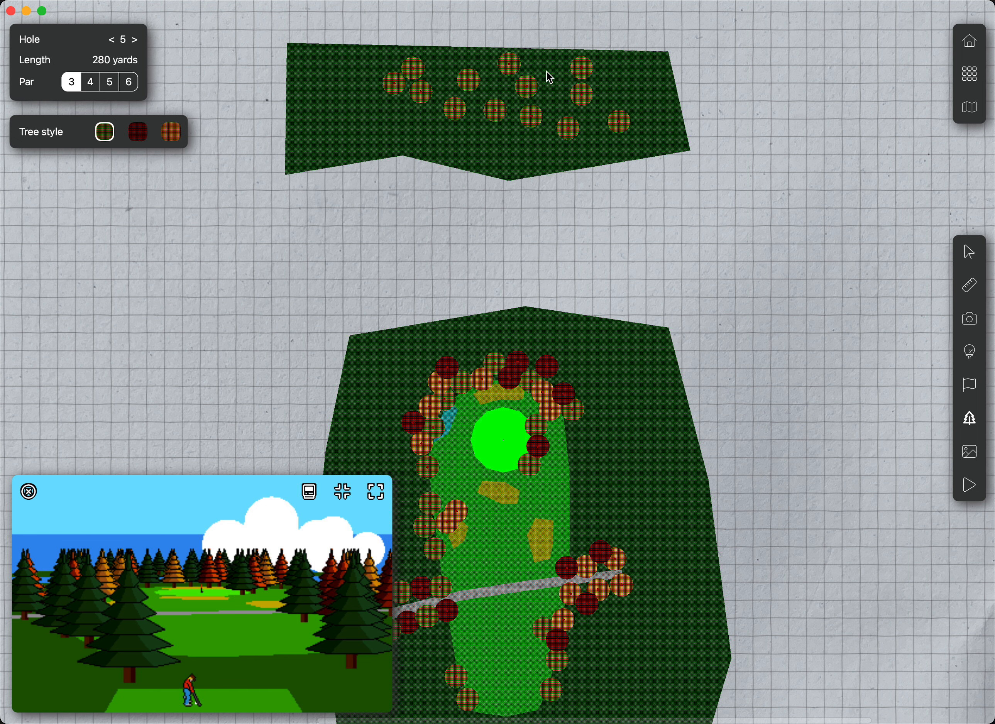
left_click(556, 84)
- Plant six orange trees among the green ones in the rough area beyond the hole
left_click(169, 132)
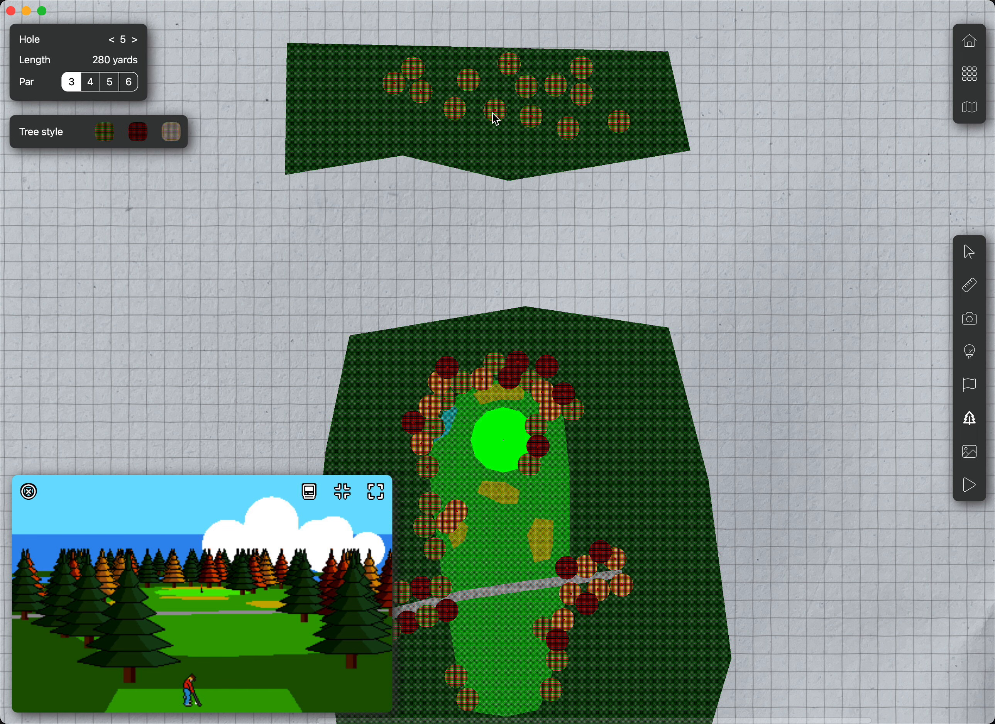
left_click(450, 84)
left_click(473, 106)
left_click(554, 105)
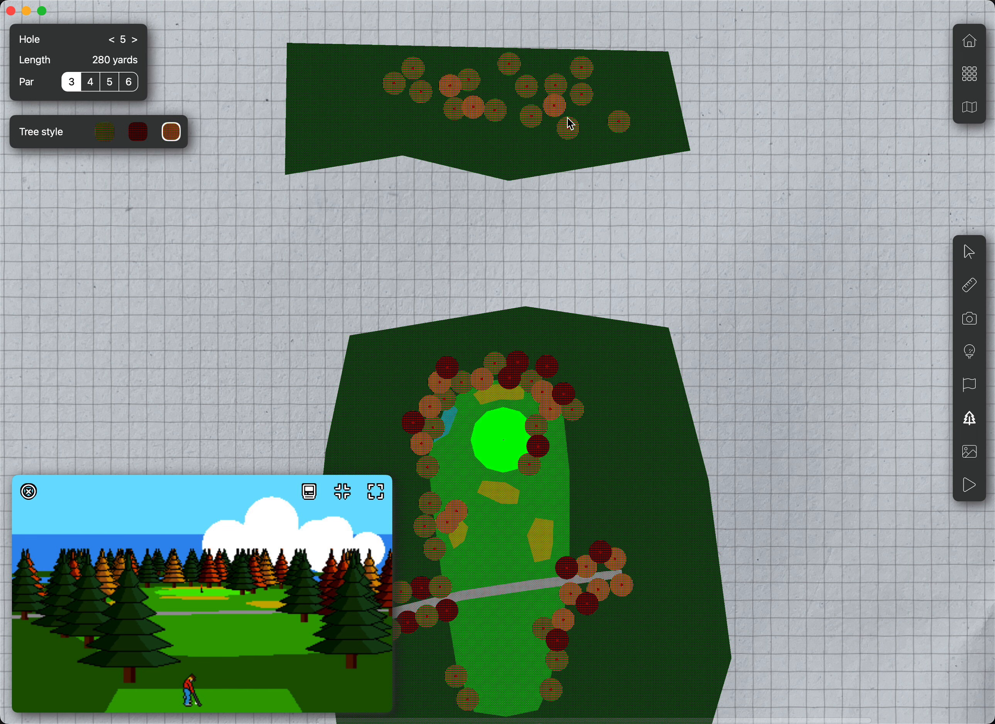
left_click(593, 115)
left_click(500, 83)
left_click(435, 66)
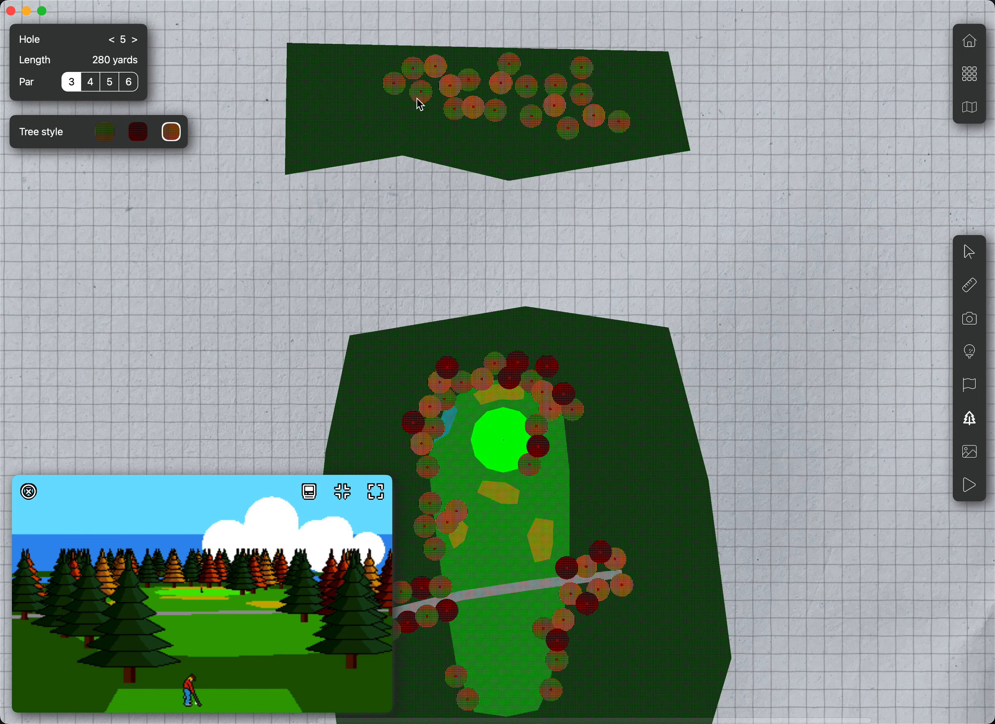
- Plant six dark red trees among the green and orange ones in the rough area beyond the hole
left_click(138, 131)
left_click(486, 90)
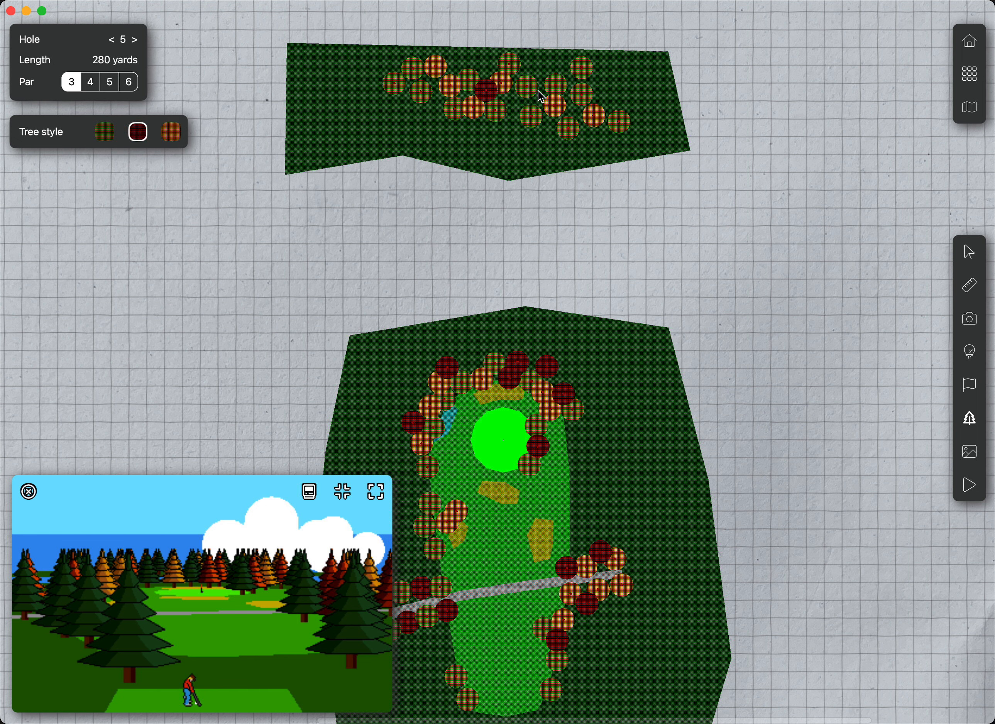
left_click(530, 100)
left_click(432, 103)
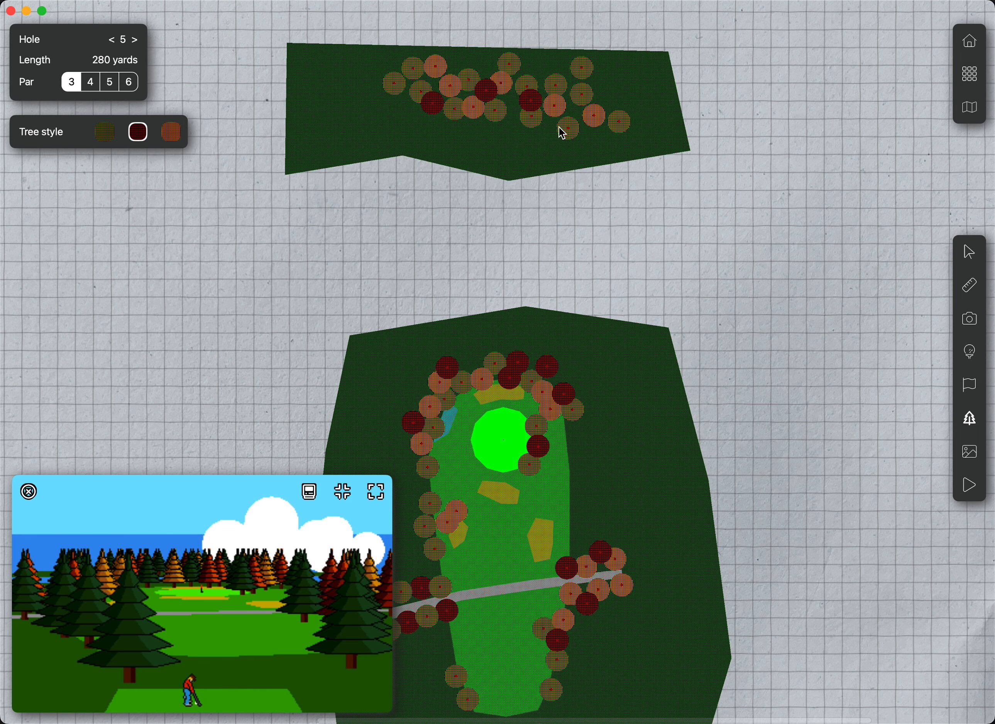
left_click(573, 112)
left_click(478, 60)
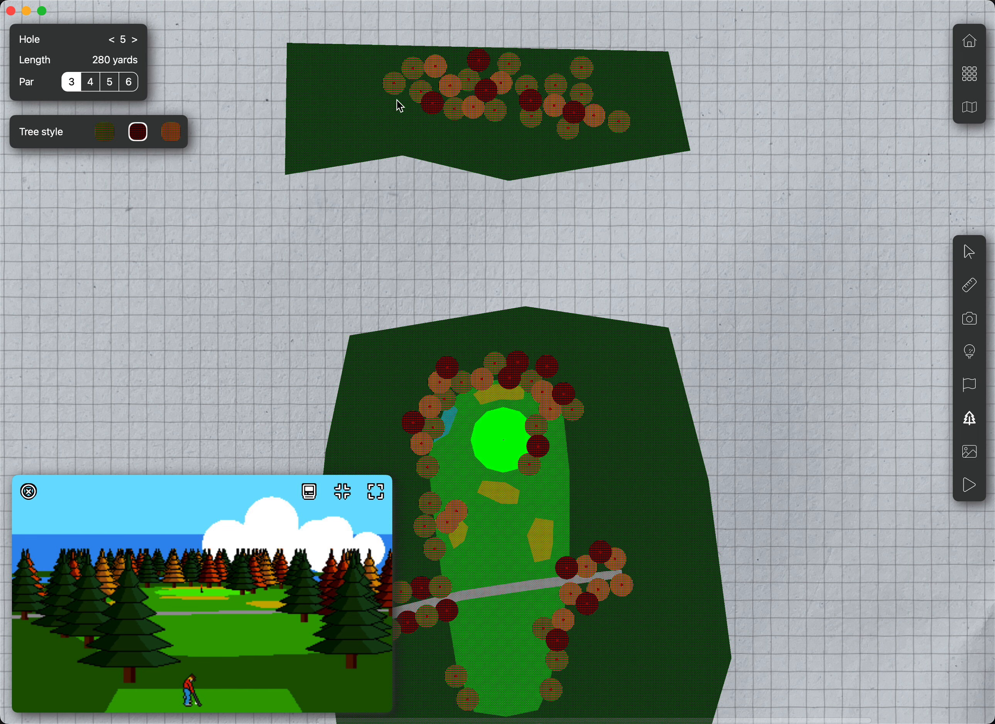
left_click(391, 101)
- Extend the distant tree group with two orange trees at its left end and three green trees toward the rough area's right edge
left_click(170, 131)
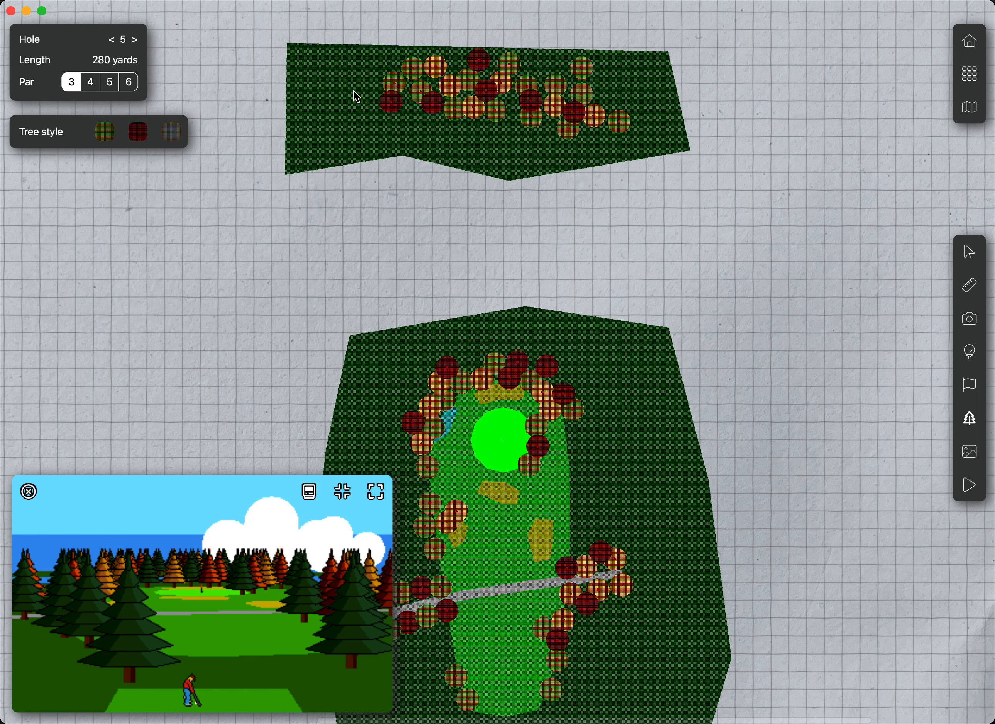
left_click(379, 87)
left_click(370, 103)
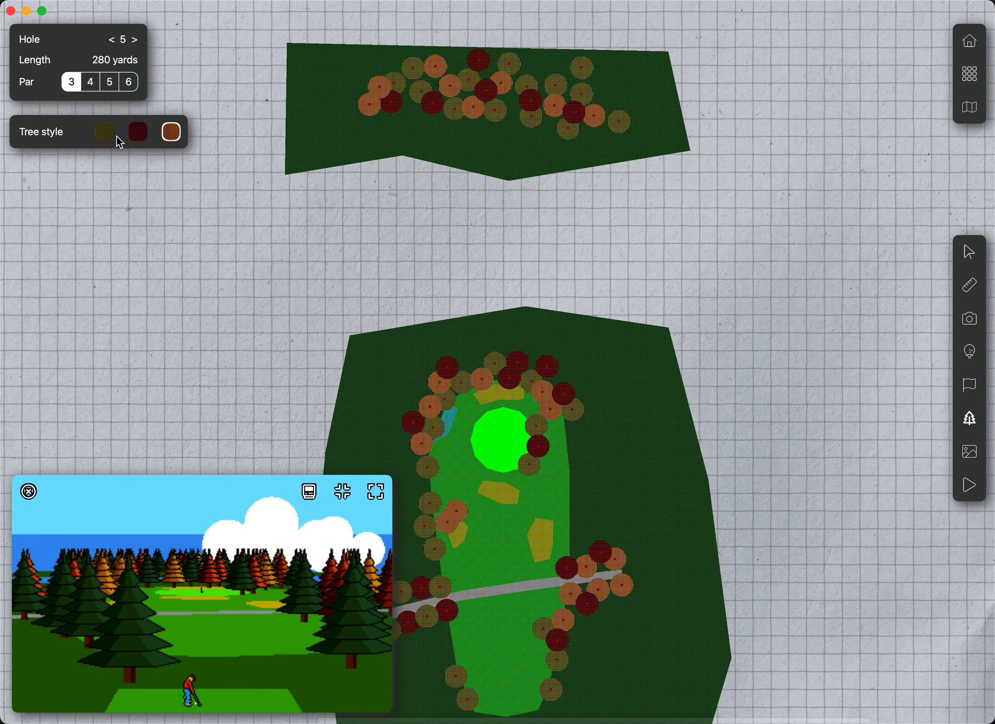
left_click(104, 131)
left_click(629, 102)
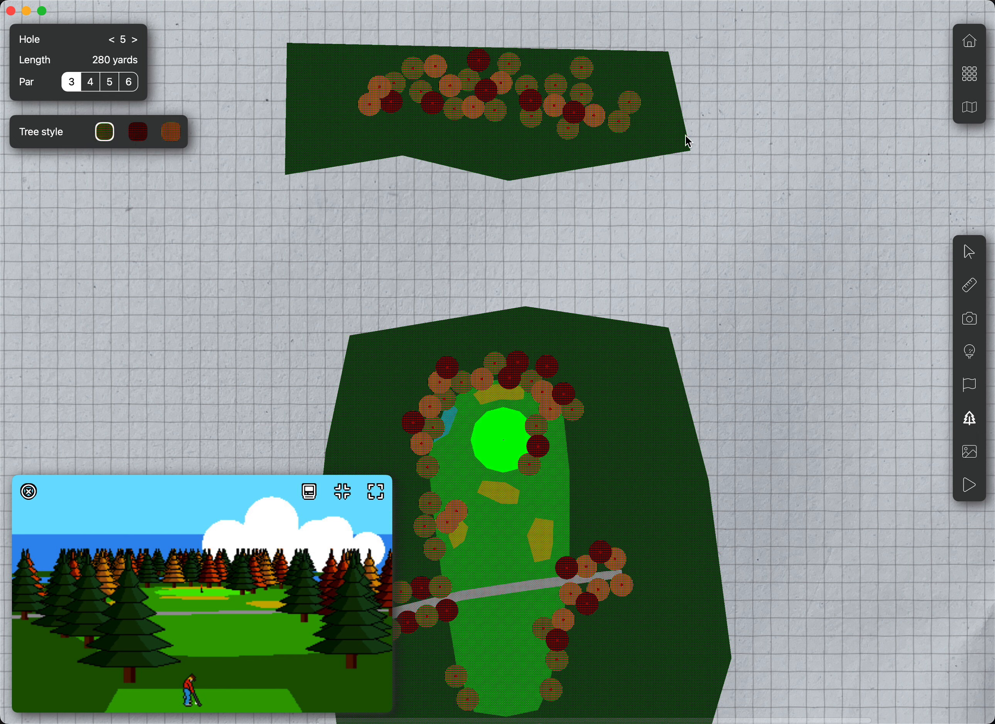
left_click(683, 135)
left_click(648, 100)
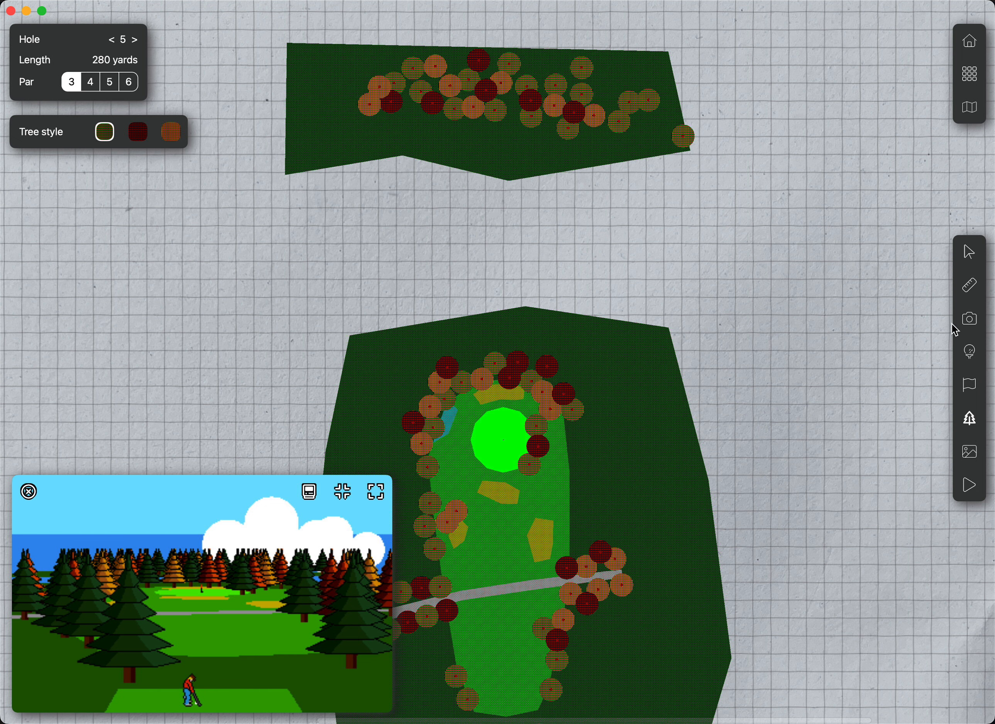
- Test-play hole 5 and compare the trajectory curves of the 1 Iron, 3 Wood, 1 Wood, 3 Iron, 8 Iron and Wedge
left_click(962, 487)
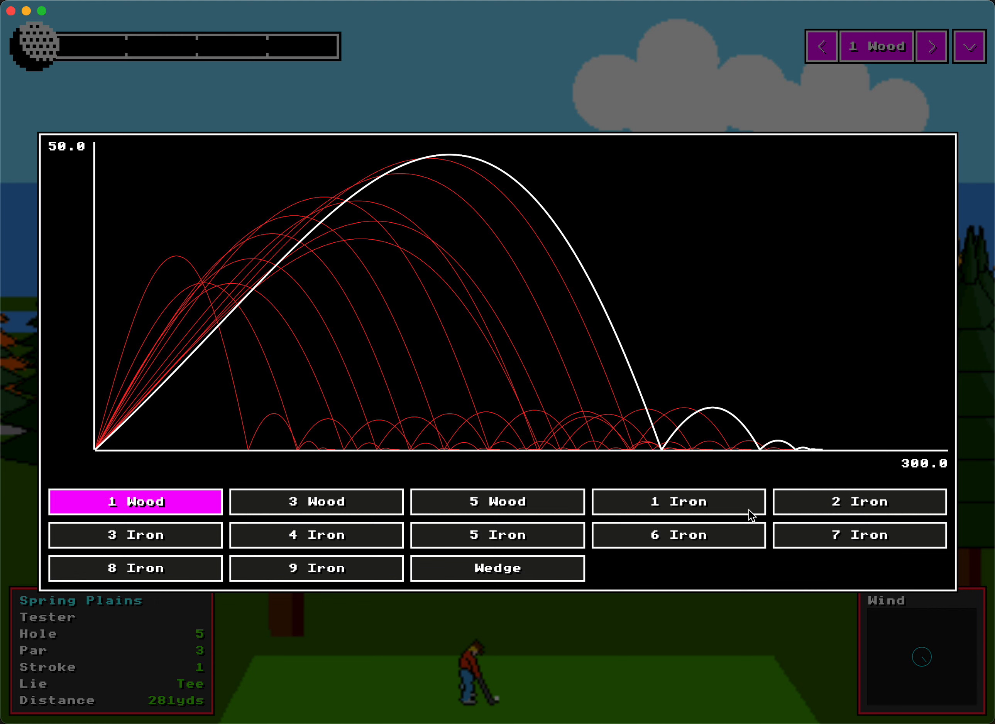
left_click(703, 507)
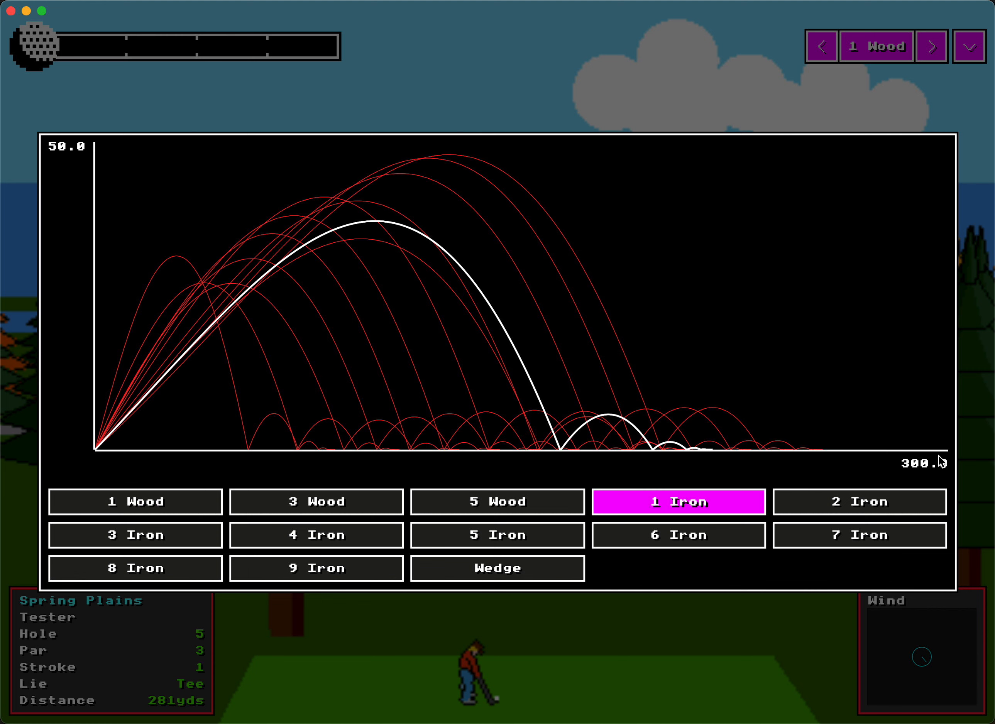
left_click(303, 503)
left_click(174, 509)
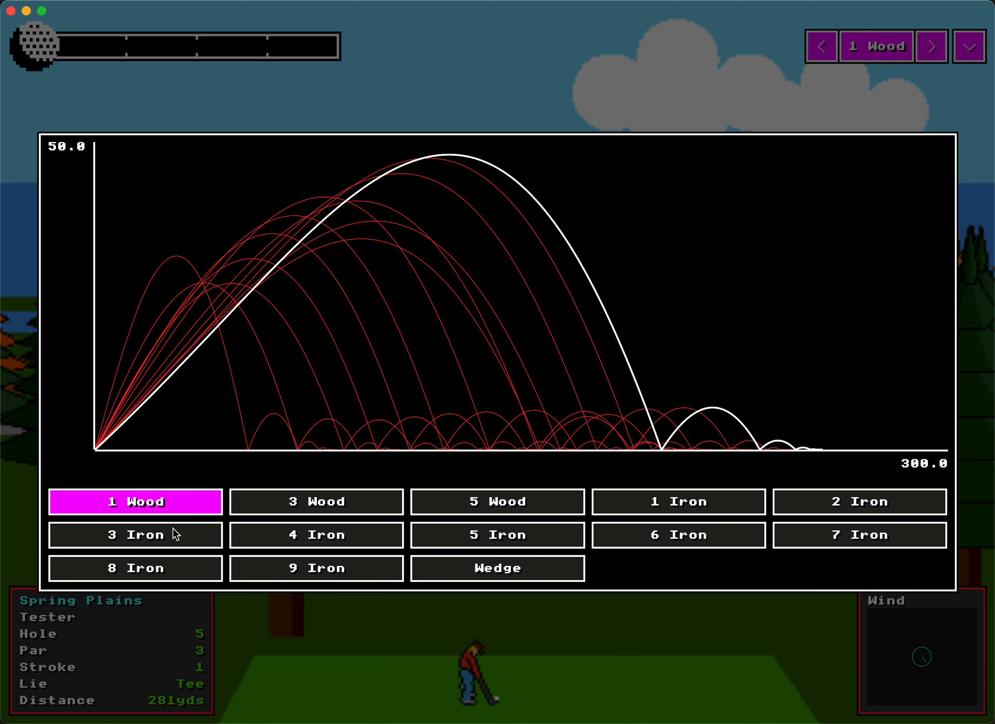
left_click(177, 537)
left_click(192, 571)
left_click(459, 567)
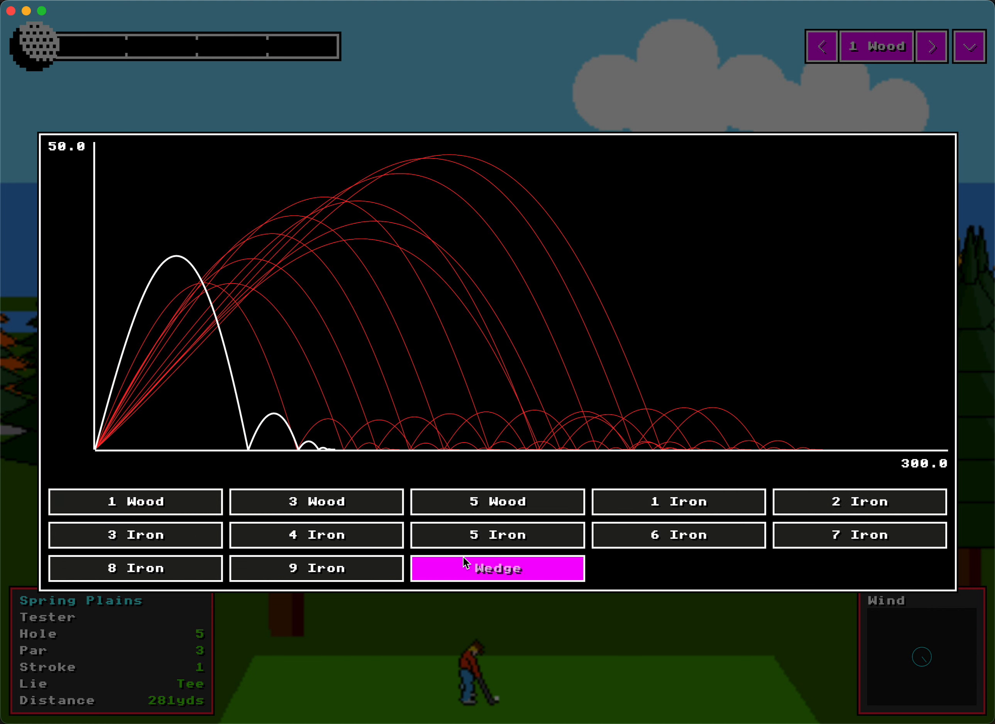